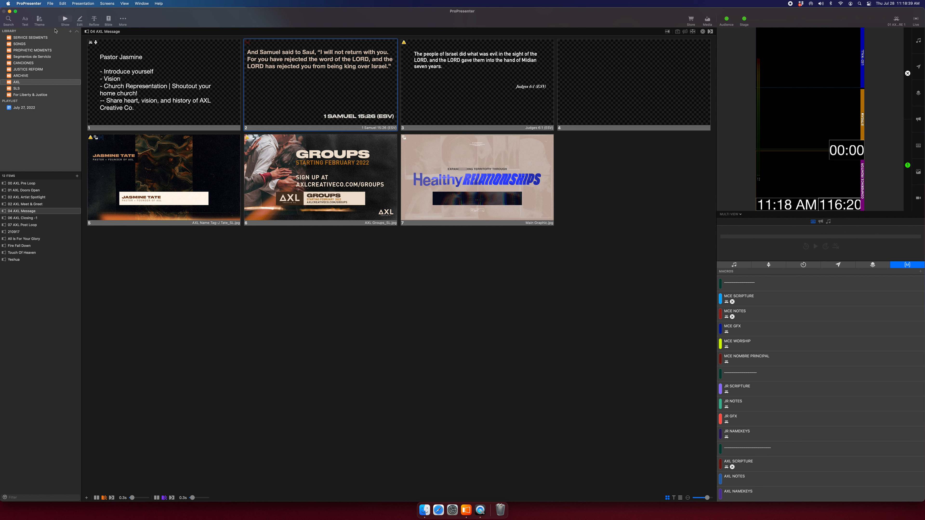
Delete the old DISTINCT theme and confirm the deletion.
{"action": "left_click", "coordinate": [39, 20]}
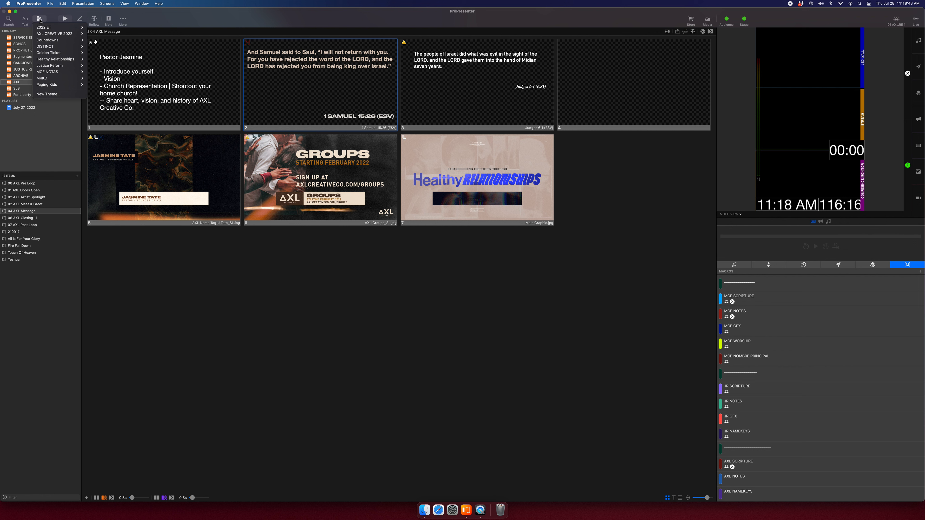
{"action": "mouse_move", "coordinate": [58, 46]}
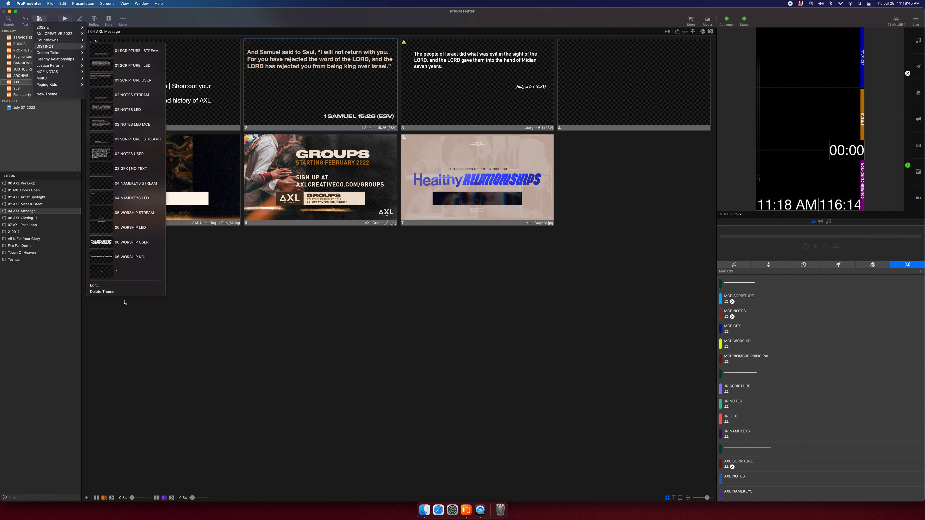
{"action": "left_click", "coordinate": [109, 292]}
{"action": "left_click", "coordinate": [480, 171]}
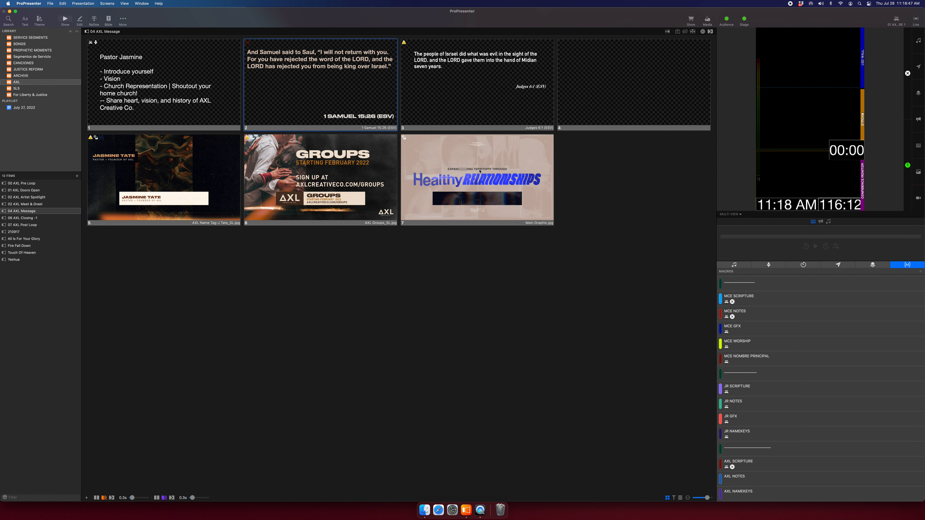
Create a new empty theme named DISTINCT.
{"action": "left_click", "coordinate": [40, 21]}
{"action": "left_click", "coordinate": [55, 88]}
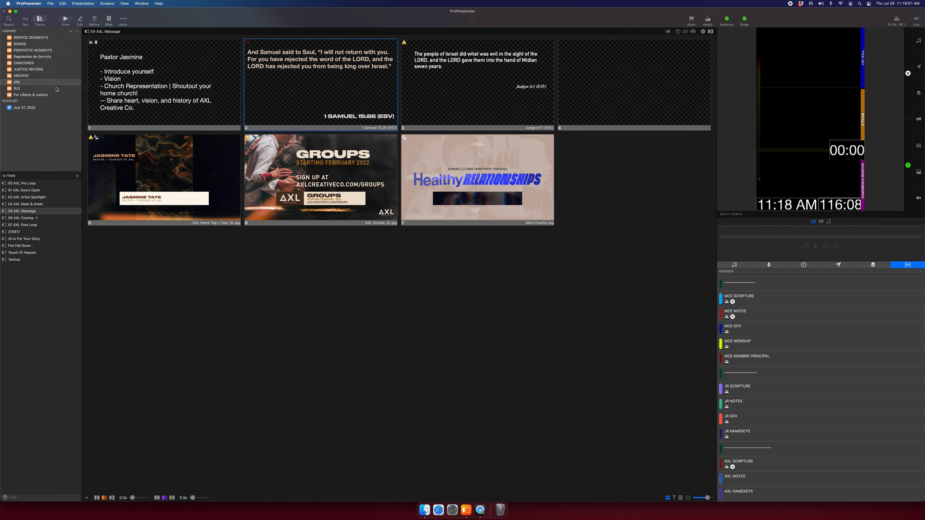
{"action": "type", "text": "DISTINCT"}
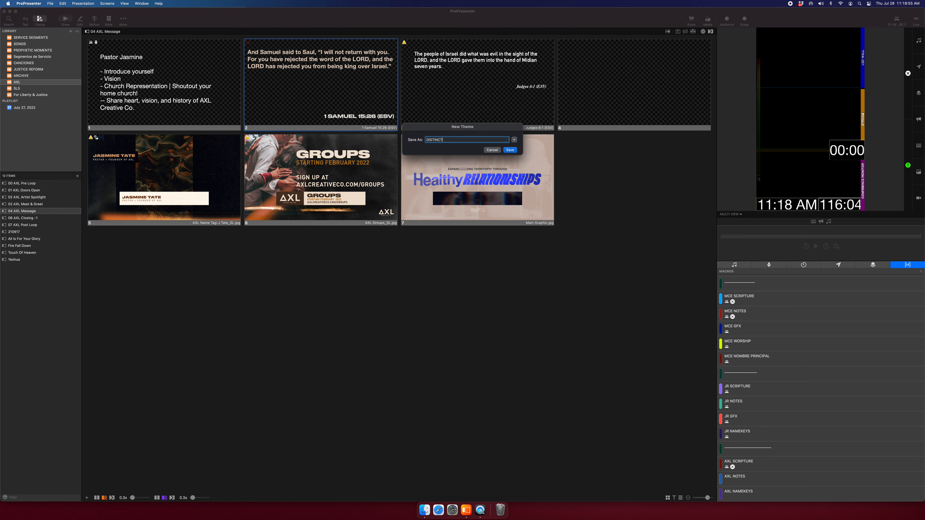
{"action": "key", "text": "Return"}
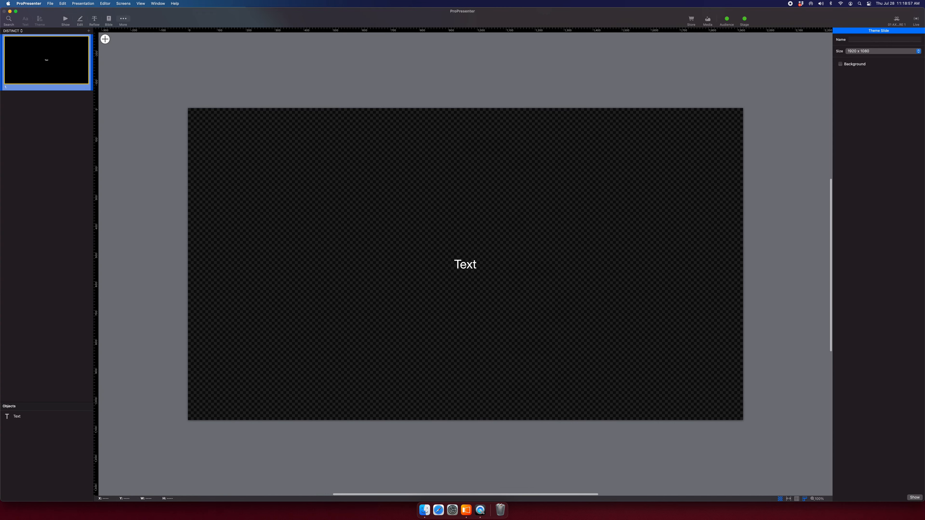
Switch to the Healthy Relationships theme and copy all of its slides.
{"action": "scroll", "coordinate": [130, 70], "scroll_direction": "right", "scroll_amount": 1}
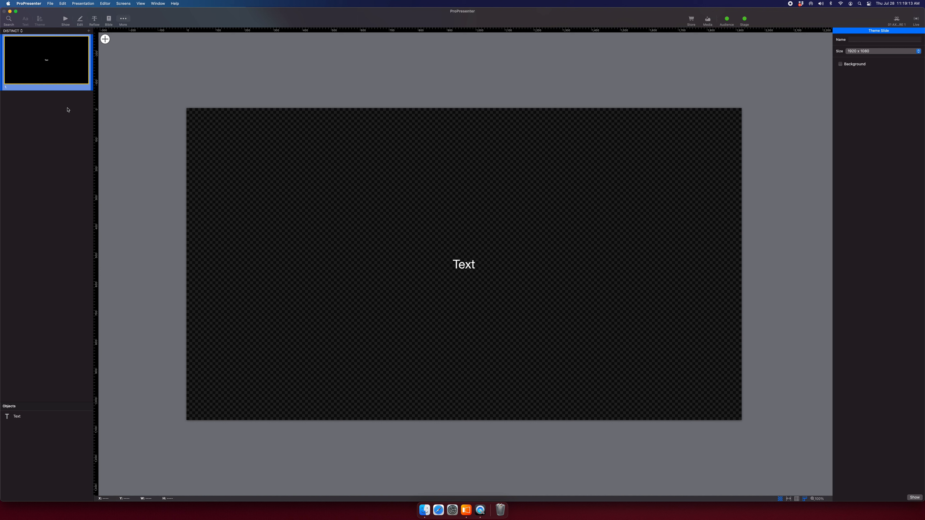
{"action": "left_click", "coordinate": [15, 32]}
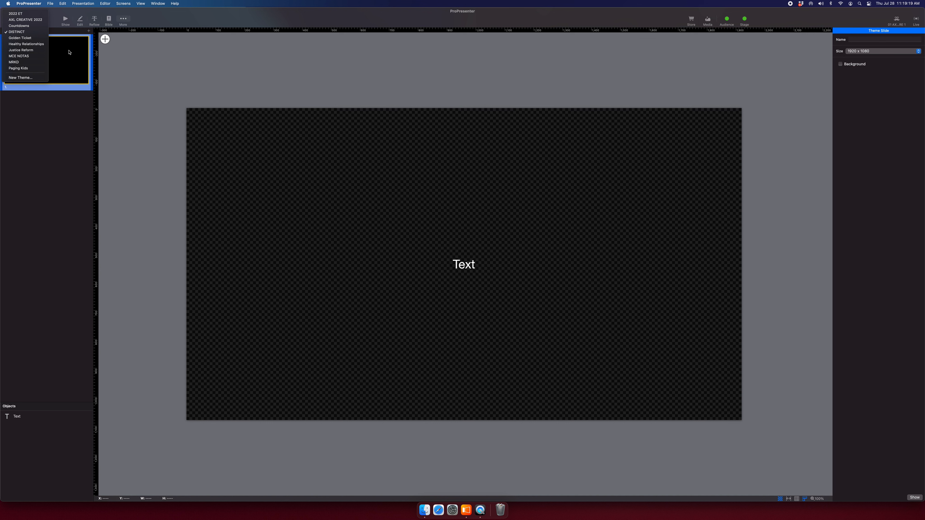
{"action": "left_click", "coordinate": [26, 44]}
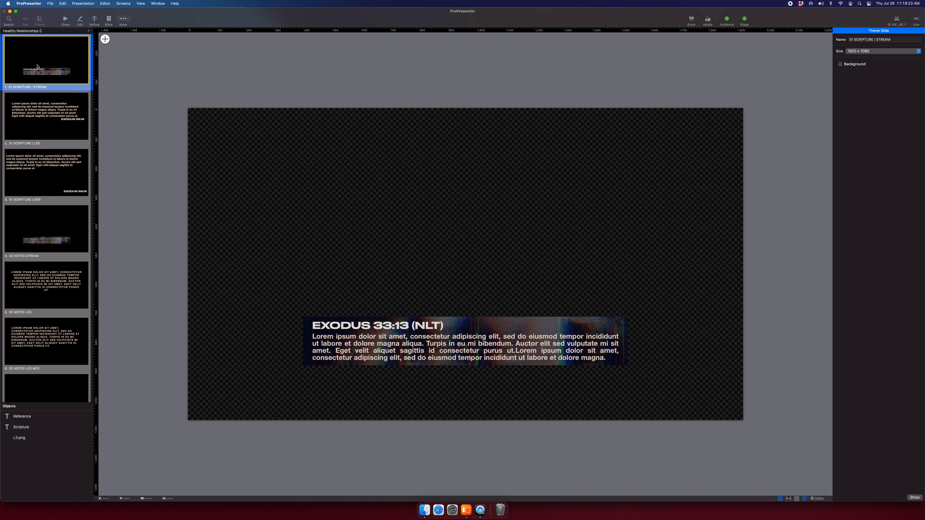
{"action": "key", "text": "super+a"}
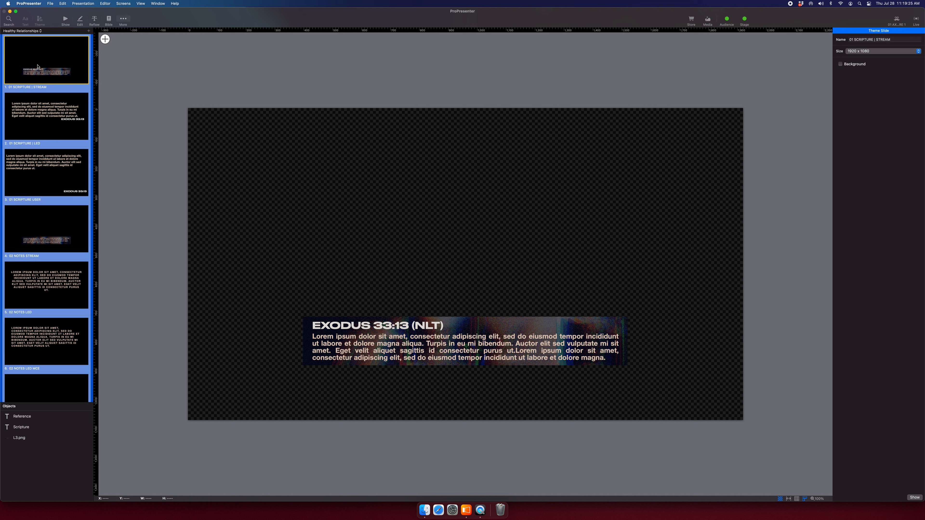
{"action": "key", "text": "super+c"}
Switch the theme popup back to DISTINCT and bring up its slide-list menu.
{"action": "left_click", "coordinate": [39, 31]}
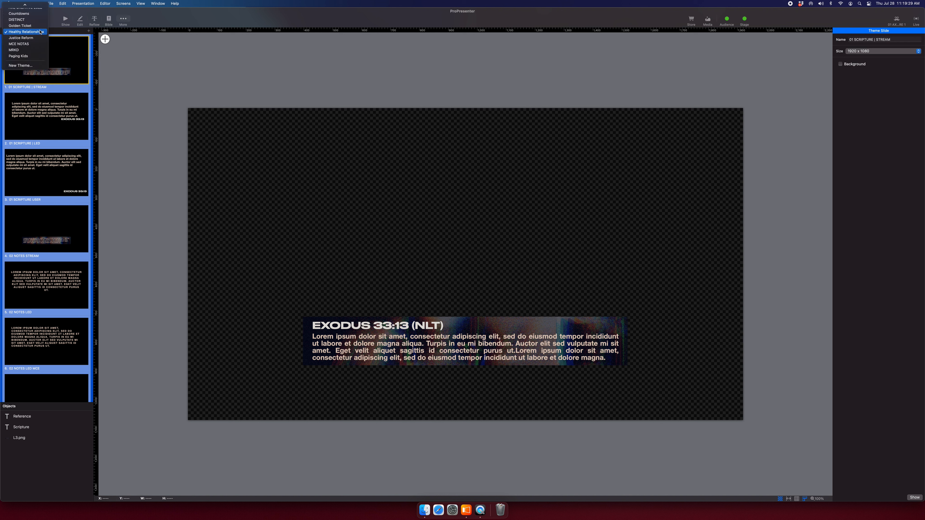
{"action": "left_click", "coordinate": [16, 19]}
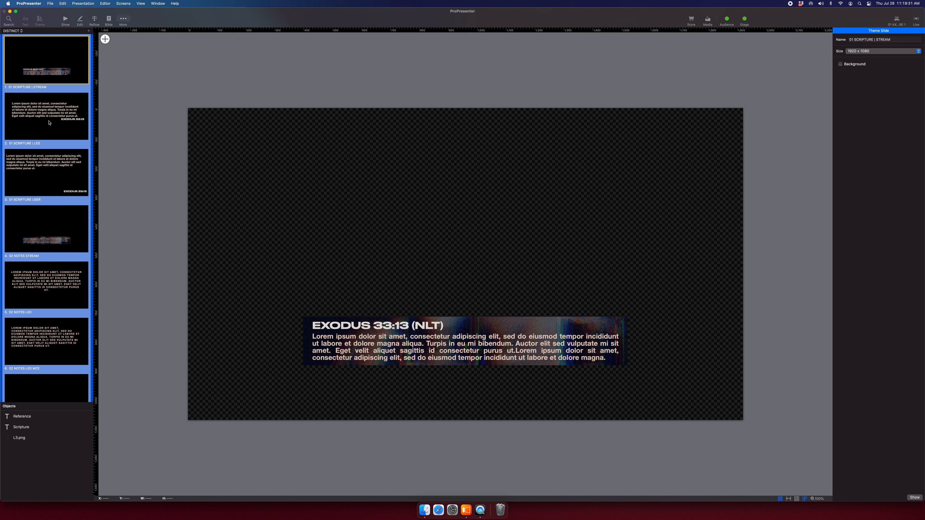
{"action": "right_click", "coordinate": [51, 79]}
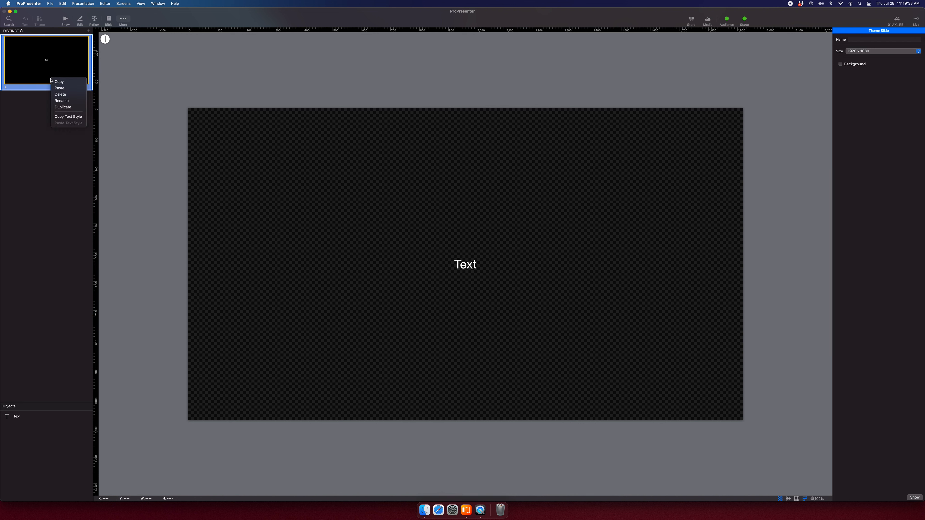
Paste the copied slides into DISTINCT, then delete the blank Text slide and slide 1.
{"action": "left_click", "coordinate": [60, 95]}
{"action": "key", "text": "BackSpace"}
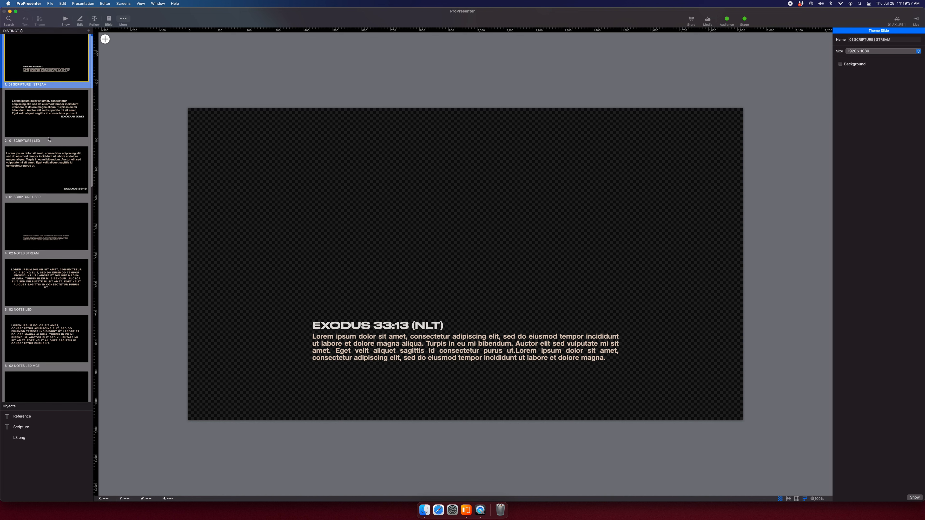
{"action": "scroll", "coordinate": [48, 139], "scroll_direction": "down", "scroll_amount": 8}
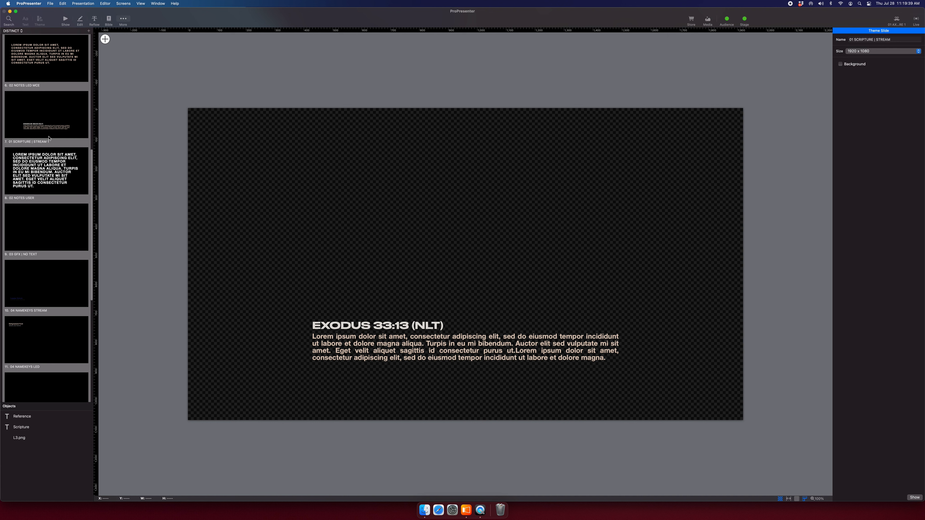
{"action": "scroll", "coordinate": [56, 151], "scroll_direction": "down", "scroll_amount": 5}
{"action": "scroll", "coordinate": [56, 151], "scroll_direction": "down", "scroll_amount": 3}
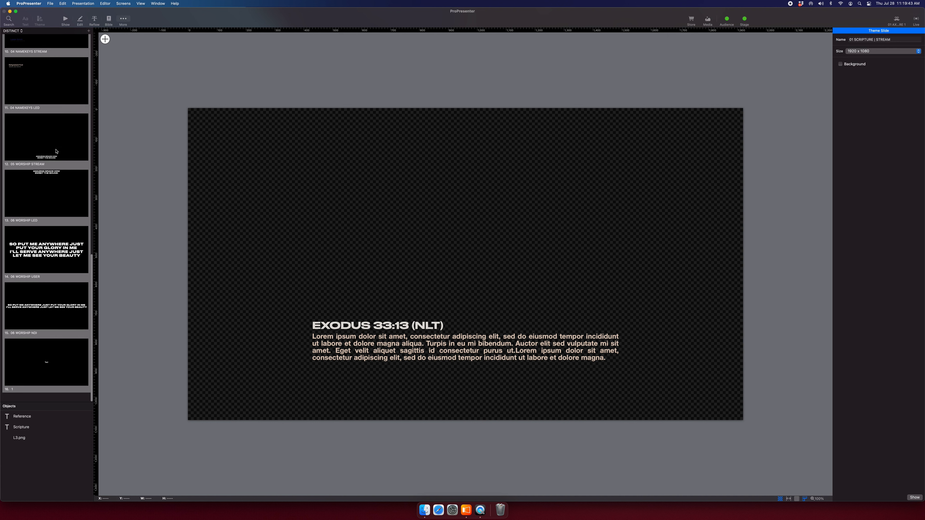
{"action": "left_click", "coordinate": [45, 374]}
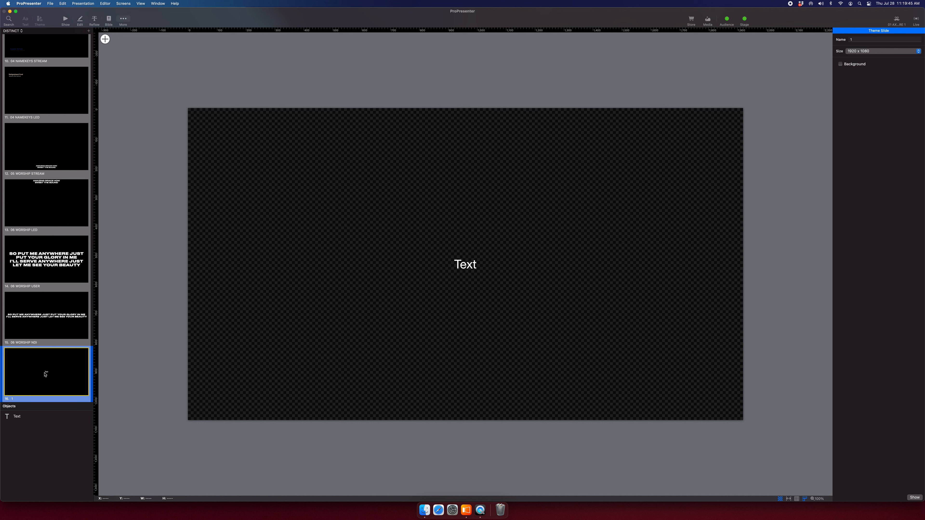
{"action": "key", "text": "Delete"}
Delete the 02 NOTES LED MCE slide.
{"action": "left_click", "coordinate": [55, 313]}
{"action": "scroll", "coordinate": [55, 313], "scroll_direction": "up", "scroll_amount": 12}
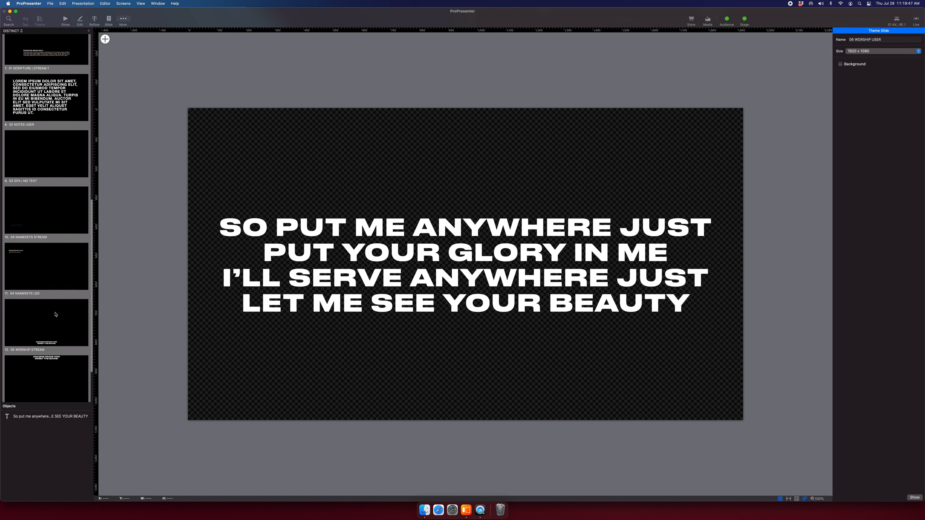
{"action": "scroll", "coordinate": [56, 314], "scroll_direction": "up", "scroll_amount": 2}
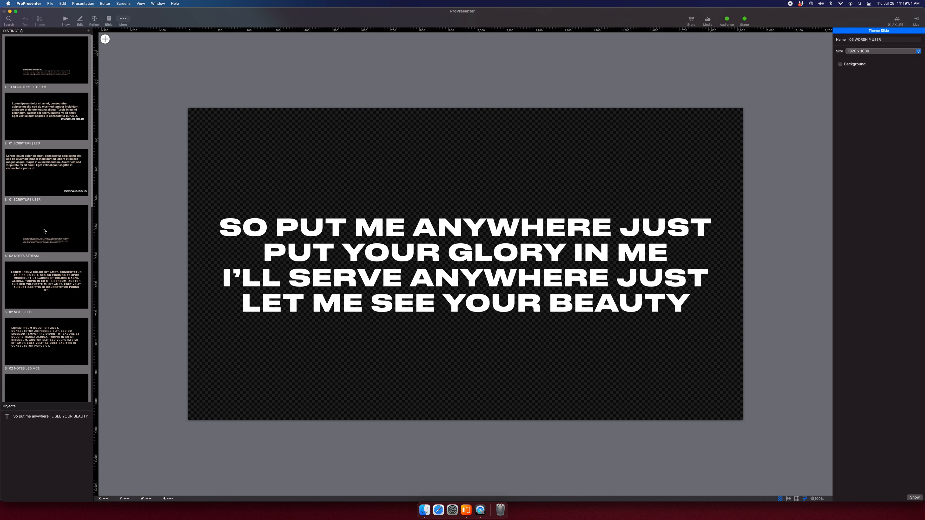
{"action": "scroll", "coordinate": [40, 248], "scroll_direction": "down", "scroll_amount": 5}
{"action": "left_click", "coordinate": [36, 256]}
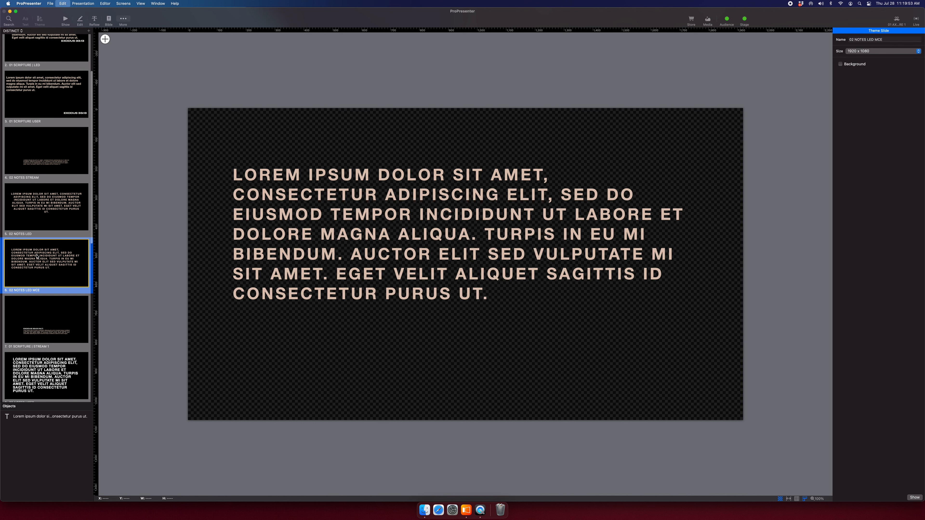
{"action": "key", "text": "Delete"}
Remove the L3.png image from the 01 SCRIPTURE | STREAM slide.
{"action": "scroll", "coordinate": [36, 262], "scroll_direction": "down", "scroll_amount": 4}
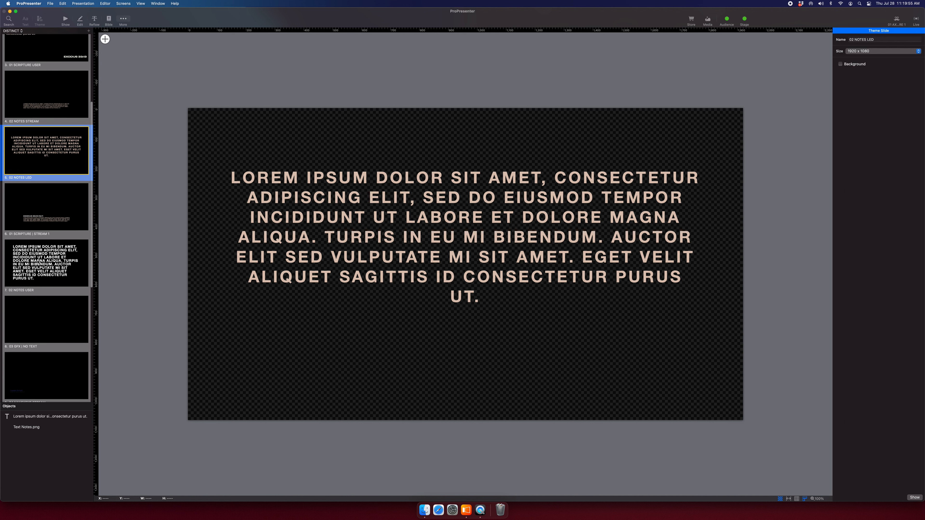
{"action": "scroll", "coordinate": [40, 259], "scroll_direction": "up", "scroll_amount": 9}
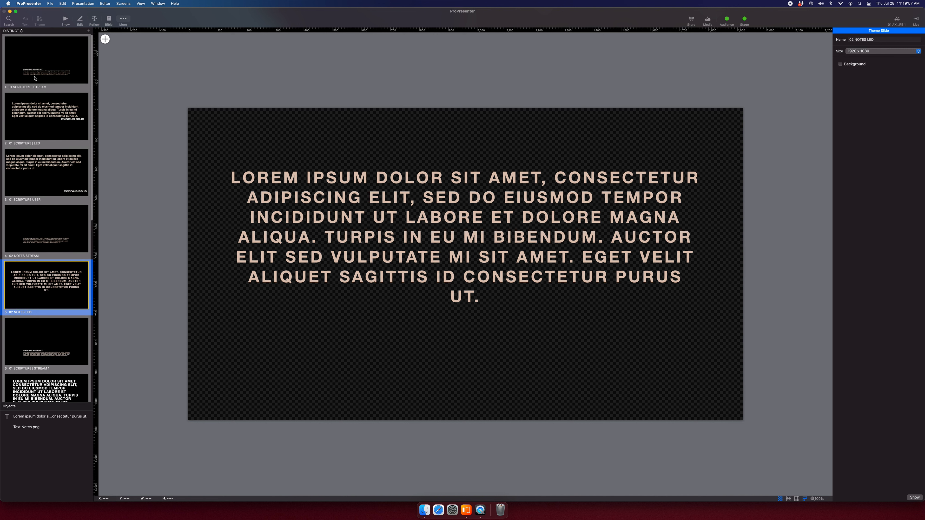
{"action": "left_click", "coordinate": [26, 53]}
{"action": "left_click", "coordinate": [24, 441]}
{"action": "key", "text": "Delete"}
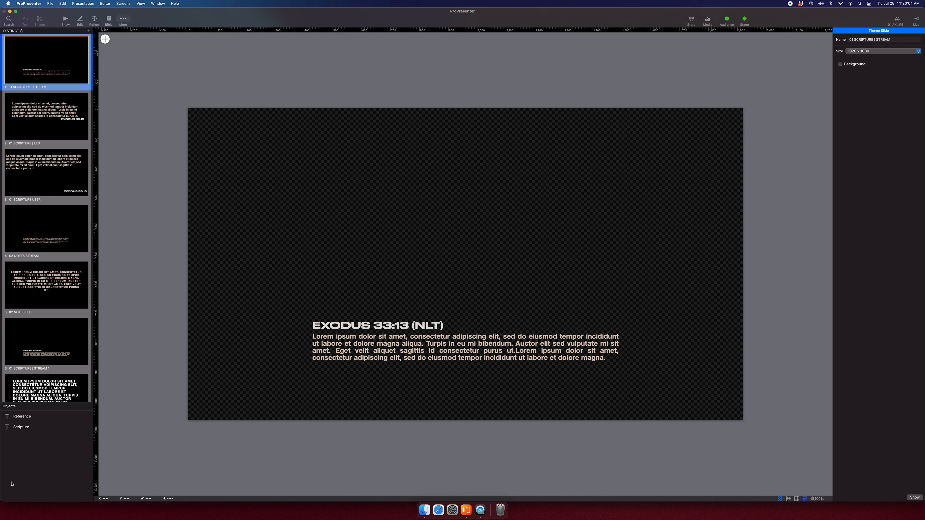
{"action": "left_click", "coordinate": [20, 428]}
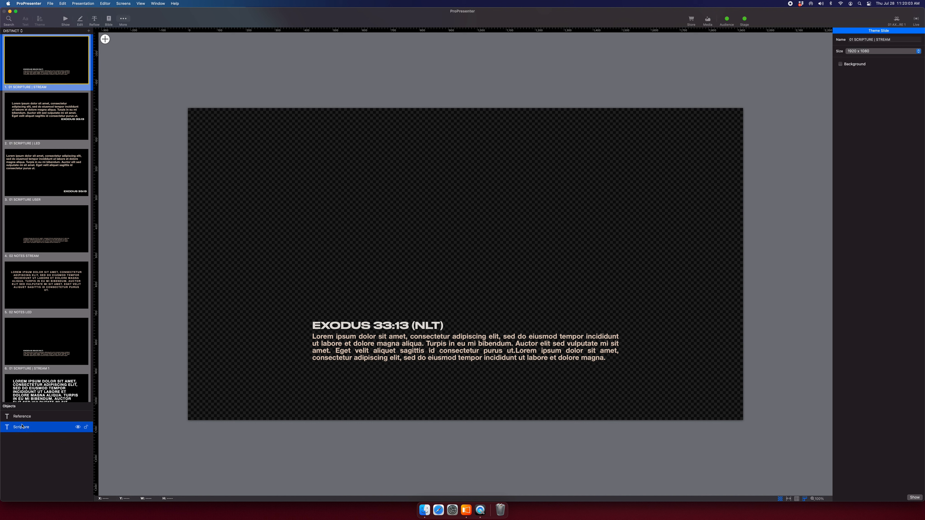
{"action": "left_click", "coordinate": [25, 421]}
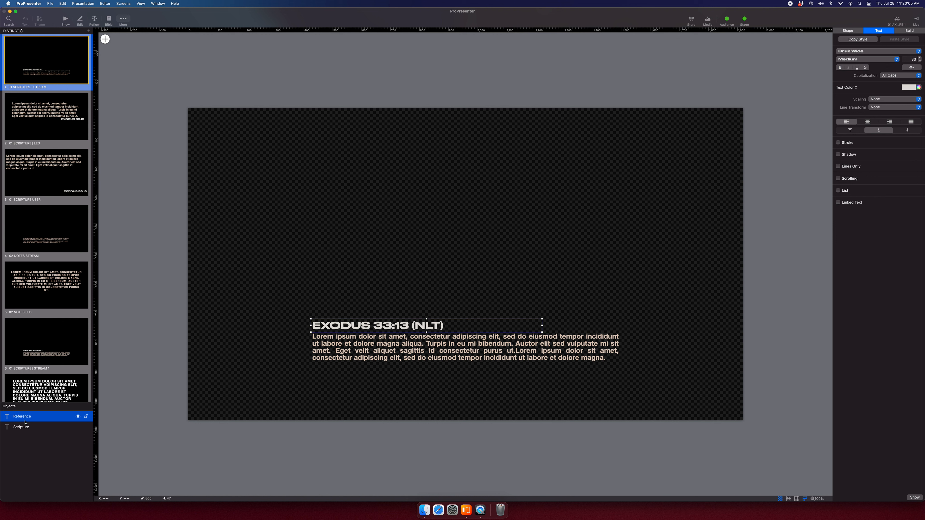
{"action": "left_click", "coordinate": [29, 430]}
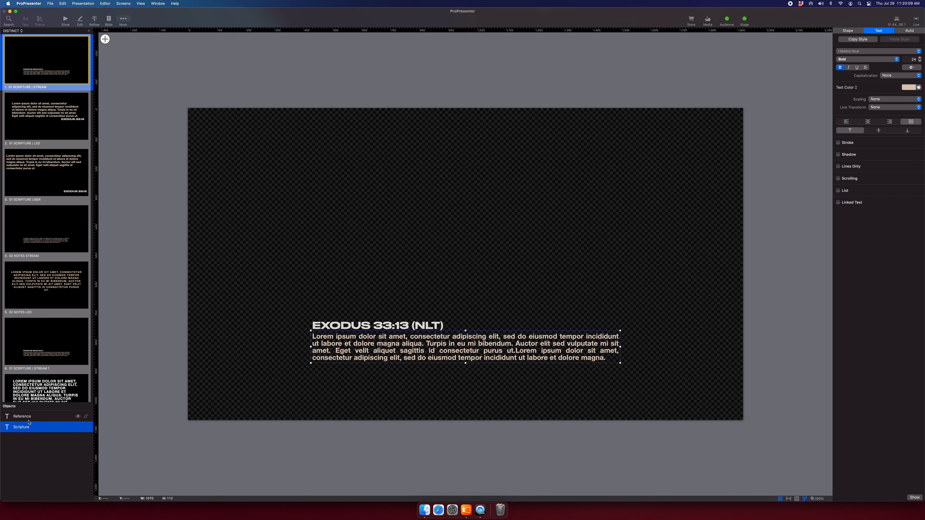
{"action": "left_click", "coordinate": [28, 421]}
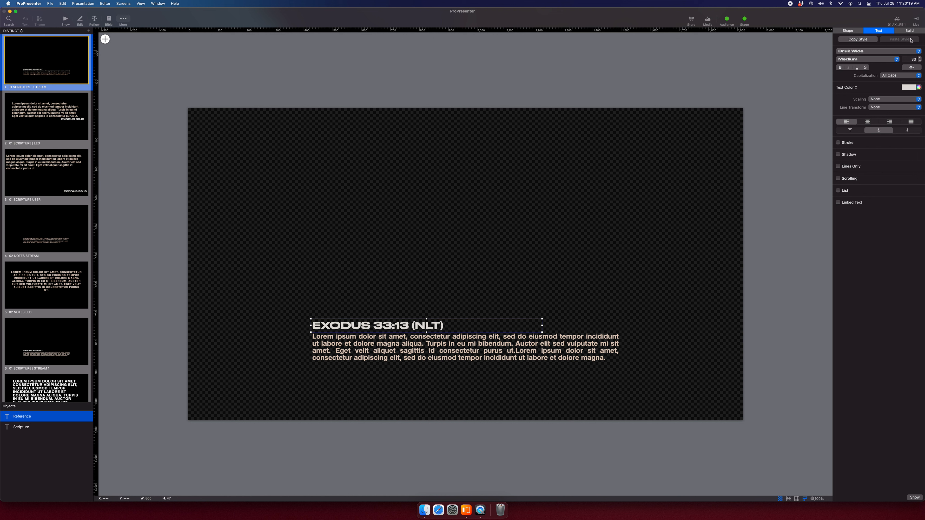
{"action": "left_click", "coordinate": [880, 51]}
{"action": "left_click", "coordinate": [879, 52]}
{"action": "left_click", "coordinate": [912, 68]}
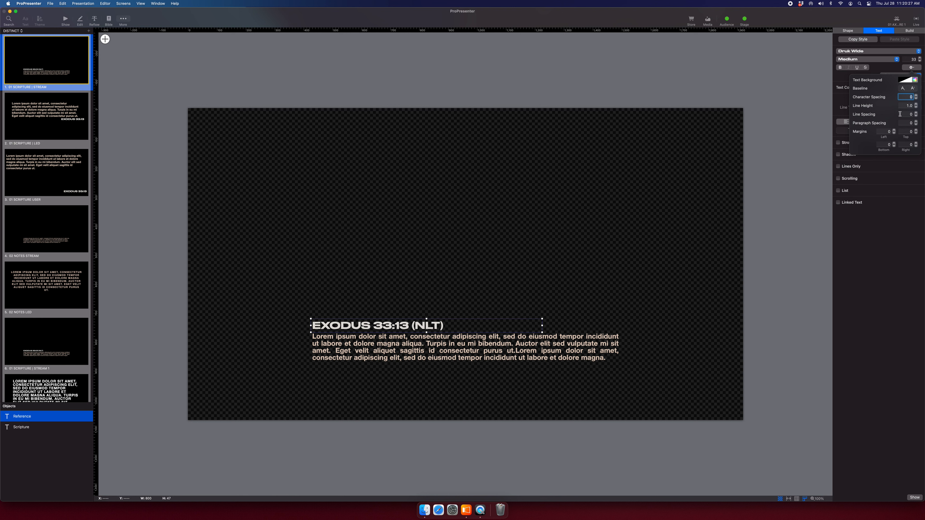
{"action": "left_click", "coordinate": [819, 102]}
{"action": "scroll", "coordinate": [626, 271], "scroll_direction": "up", "scroll_amount": 2}
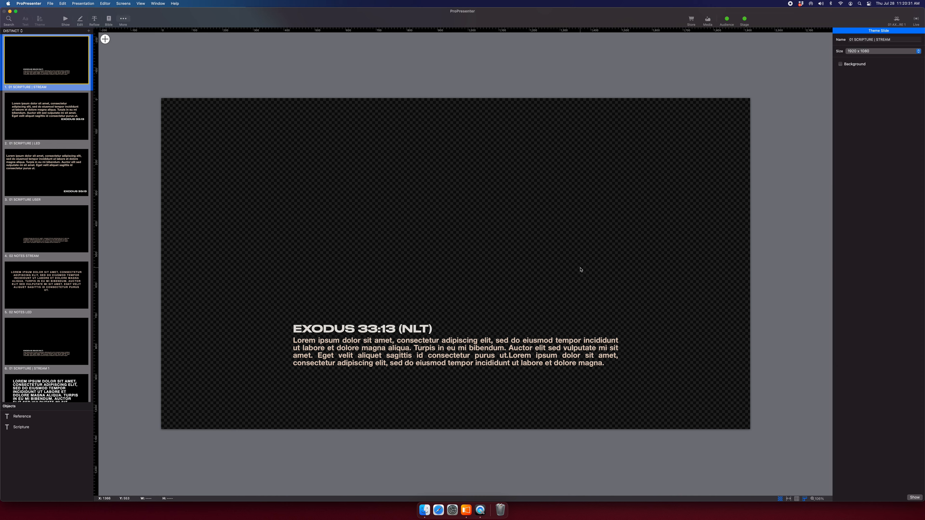
{"action": "scroll", "coordinate": [581, 269], "scroll_direction": "left", "scroll_amount": 1}
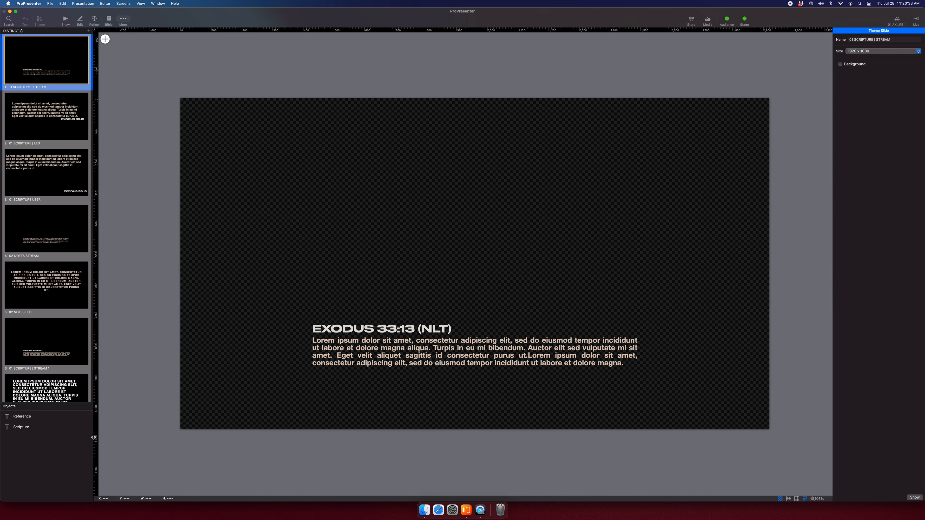
Drag L3.png from Finder's 1_ASSETS folder onto the 01 SCRIPTURE | STREAM slide.
{"action": "left_click", "coordinate": [425, 510]}
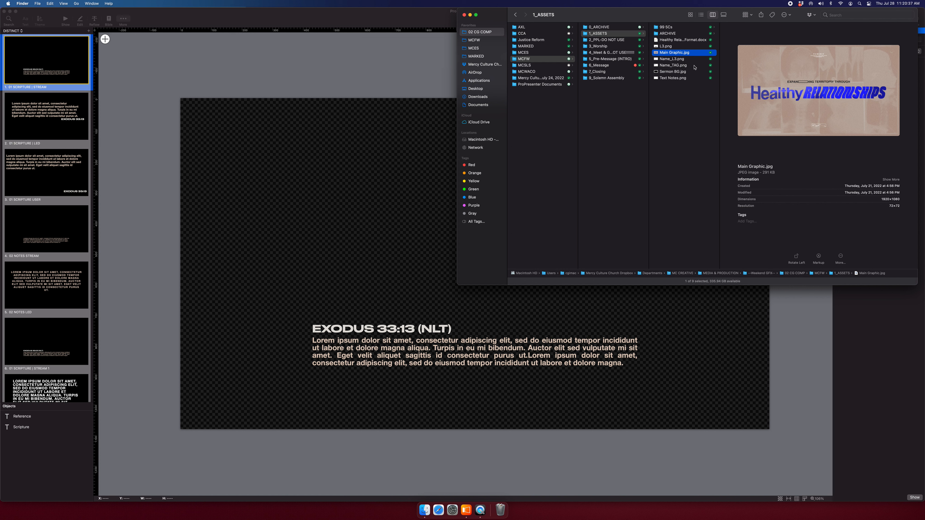
{"action": "left_click", "coordinate": [683, 79]}
{"action": "left_click", "coordinate": [681, 58]}
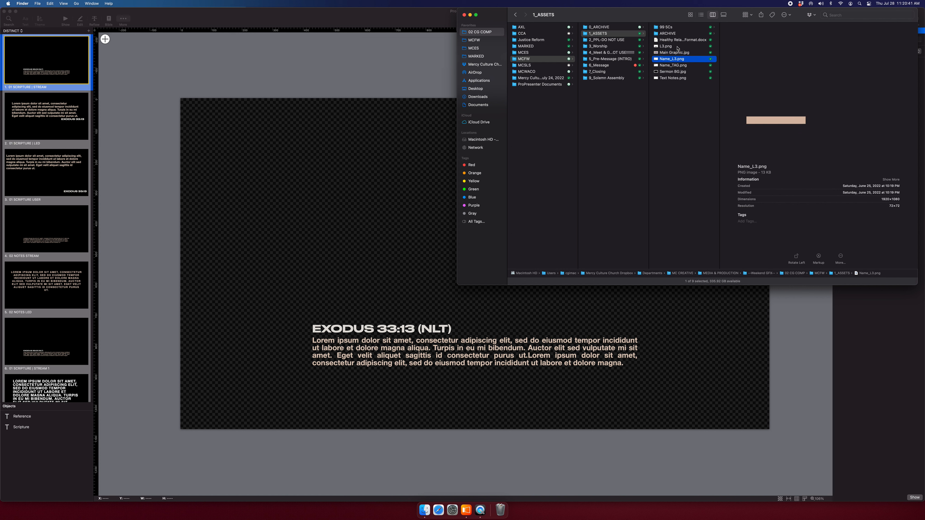
{"action": "left_click", "coordinate": [678, 47]}
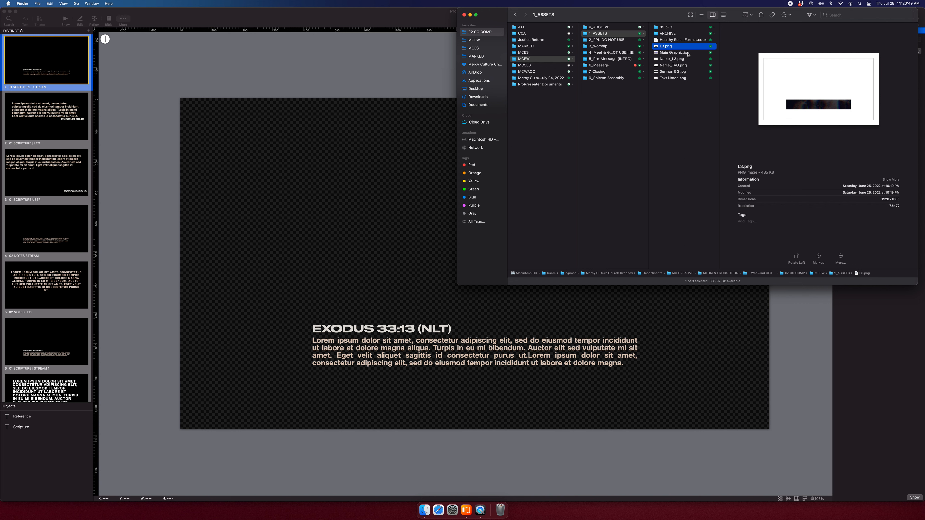
{"action": "left_click_drag", "start_coordinate": [405, 180], "coordinate": [405, 178]}
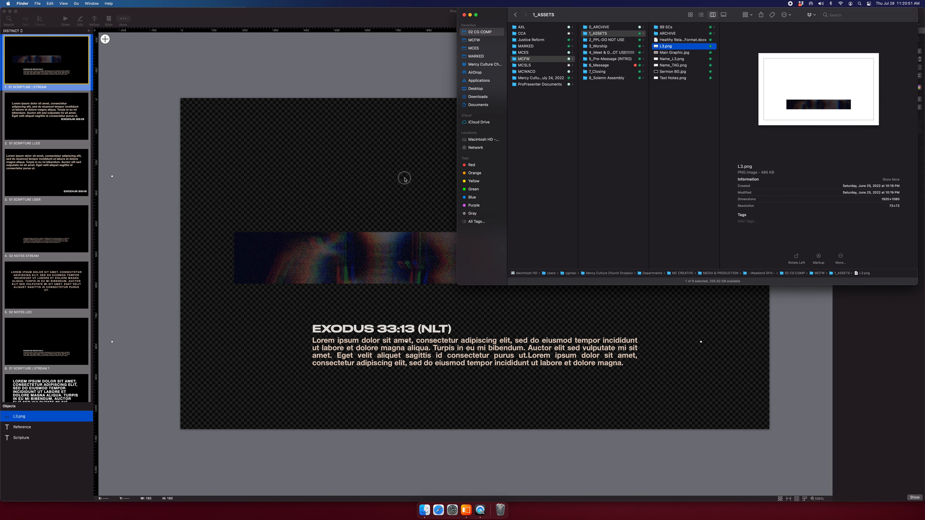
Position L3.png at 0,0 and move its layer below the text in Objects.
{"action": "left_click", "coordinate": [848, 31]}
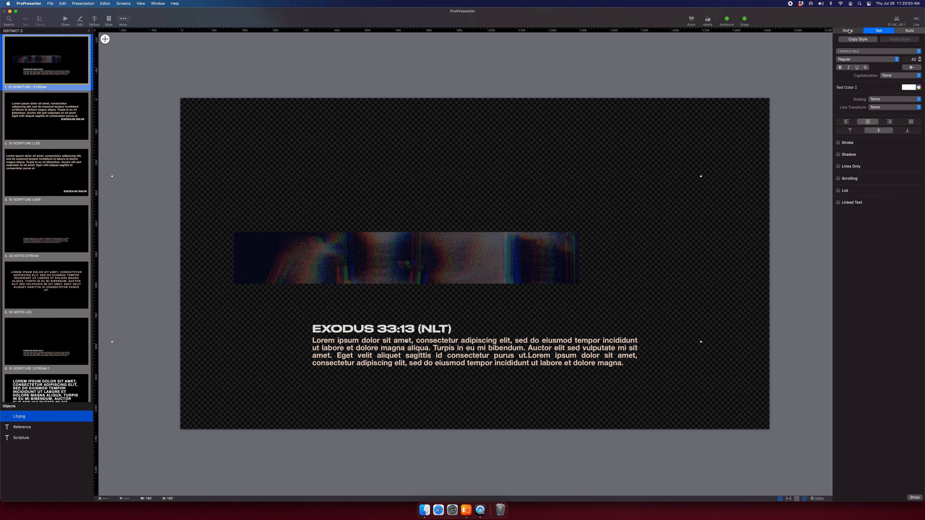
{"action": "left_click", "coordinate": [848, 37]}
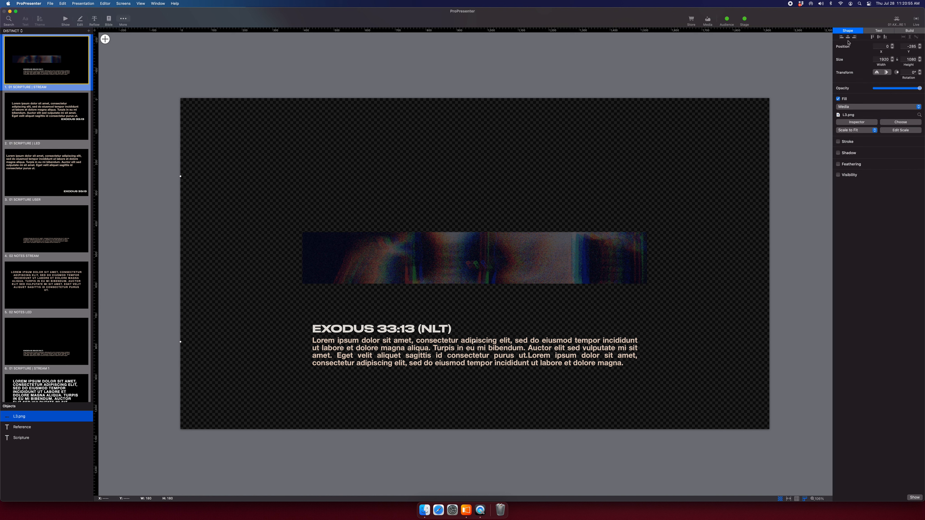
{"action": "left_click", "coordinate": [879, 37]}
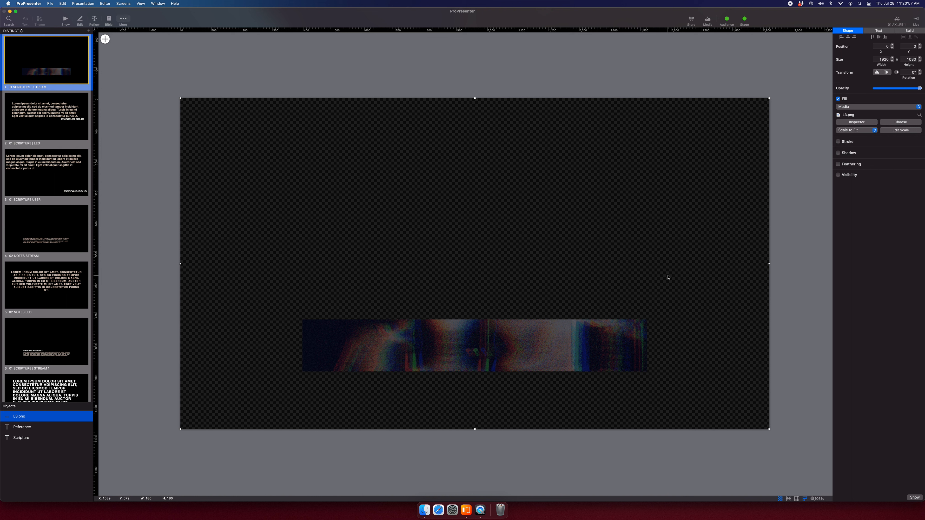
{"action": "left_click", "coordinate": [19, 418]}
{"action": "left_click_drag", "start_coordinate": [49, 421], "coordinate": [46, 444]}
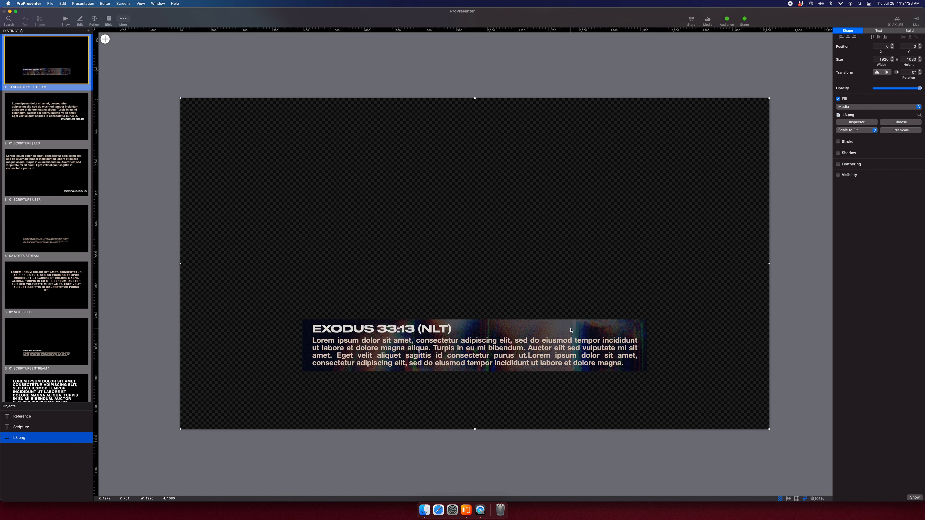
Shift the Scripture and Reference boxes left over the graphic, keeping L3.png centred.
{"action": "left_click", "coordinate": [46, 417]}
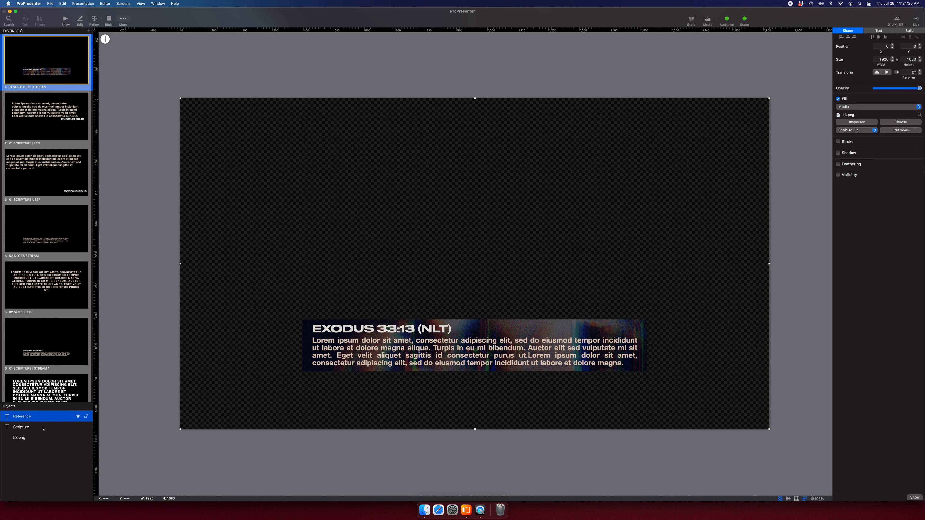
{"action": "left_click", "coordinate": [49, 428]}
{"action": "left_click", "coordinate": [17, 416], "text": "shift"}
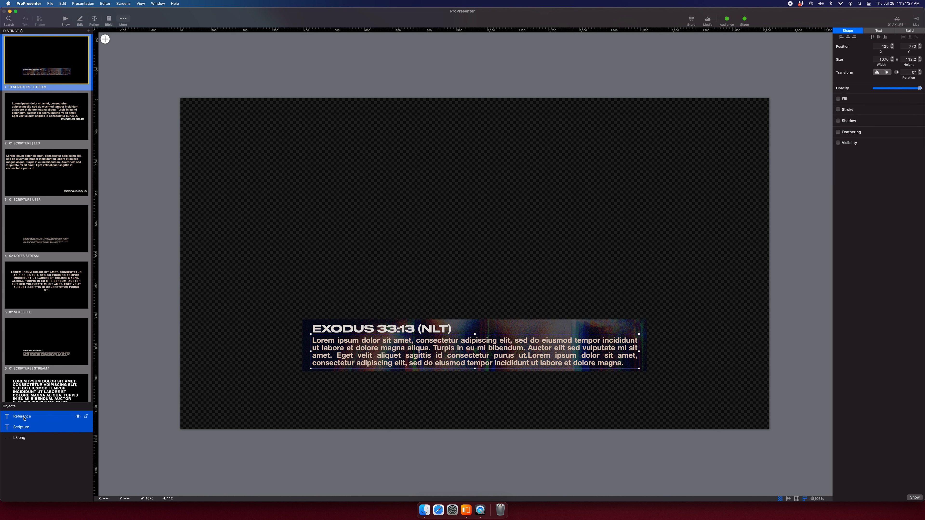
{"action": "left_click_drag", "start_coordinate": [398, 330], "coordinate": [392, 329]}
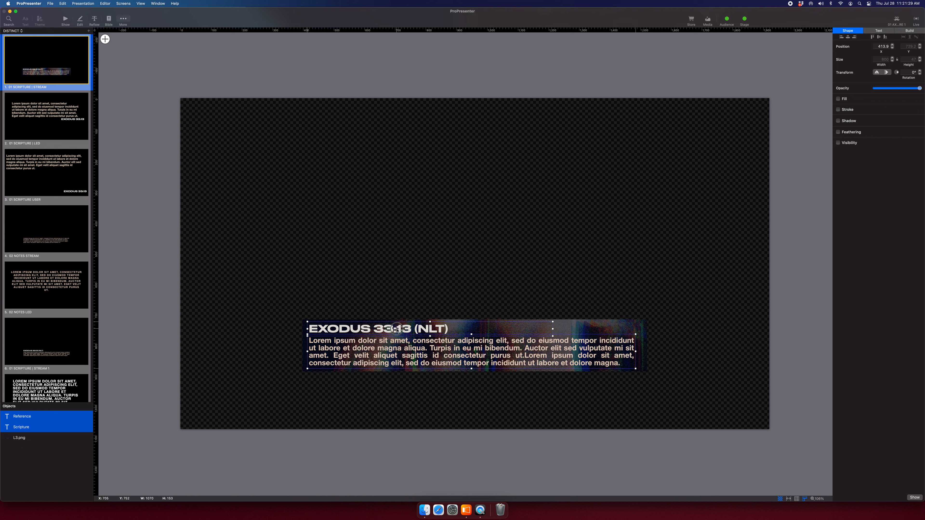
{"action": "left_click", "coordinate": [645, 332]}
{"action": "left_click_drag", "start_coordinate": [619, 364], "coordinate": [634, 372]}
Resize the Scripture box to 1098.4 × 119.2 and widen Reference to 1092.6.
{"action": "mouse_move", "coordinate": [85, 442]}
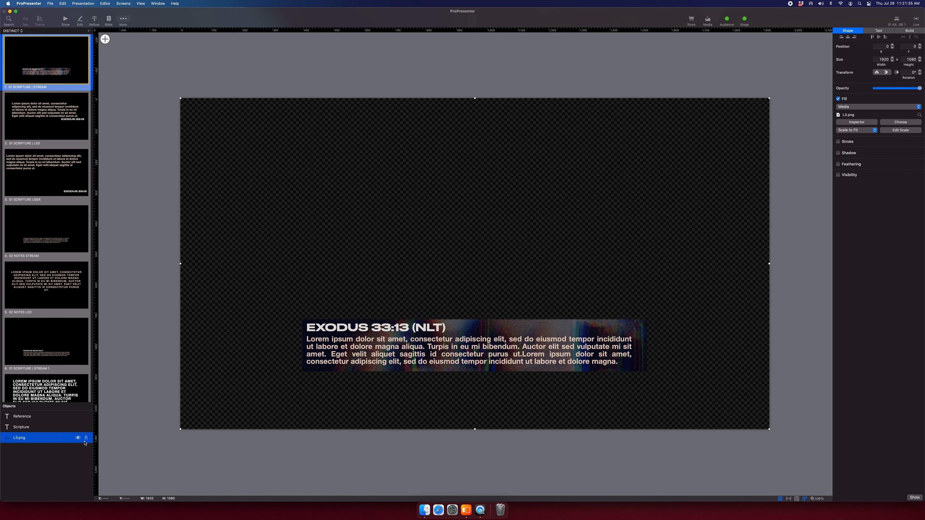
{"action": "left_click", "coordinate": [582, 353]}
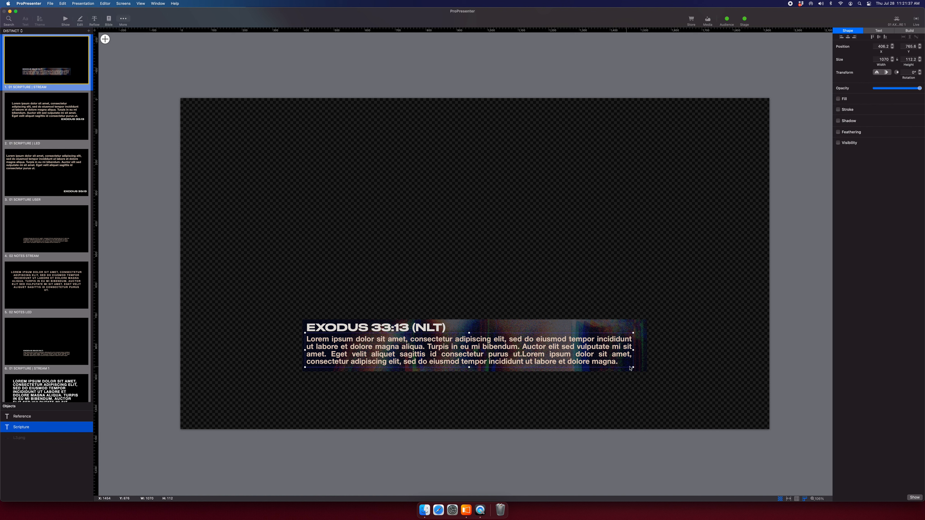
{"action": "left_click_drag", "start_coordinate": [634, 368], "coordinate": [642, 369]}
{"action": "left_click", "coordinate": [451, 327]}
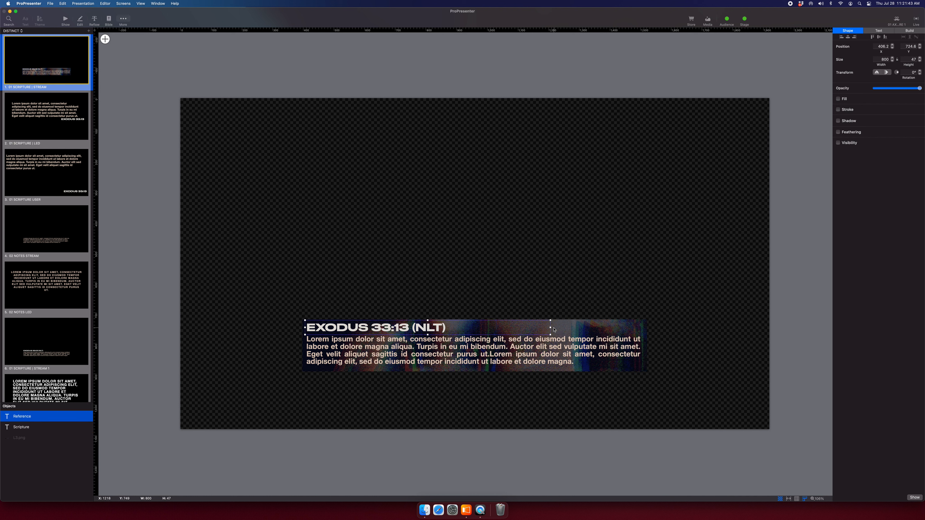
{"action": "left_click_drag", "start_coordinate": [551, 328], "coordinate": [642, 331]}
{"action": "double_click", "coordinate": [347, 329]}
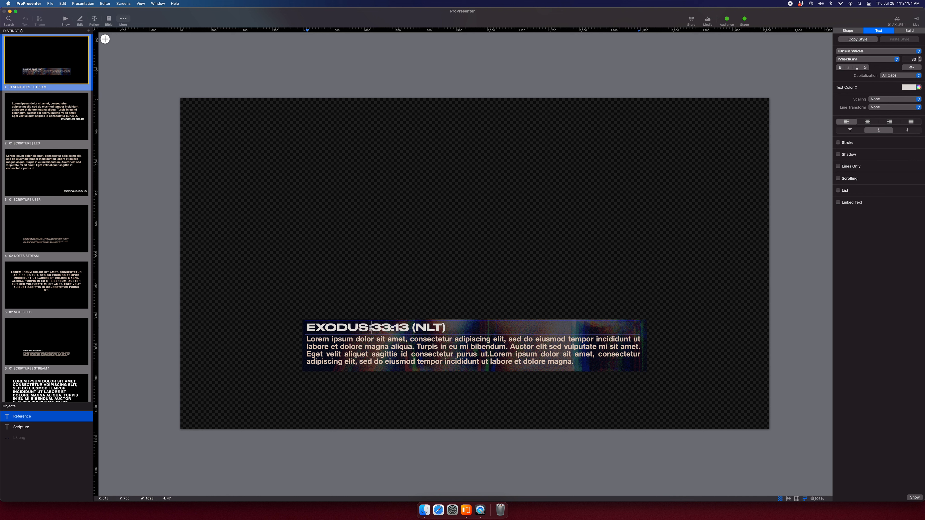
{"action": "type", "text": "ACTS OF T"}
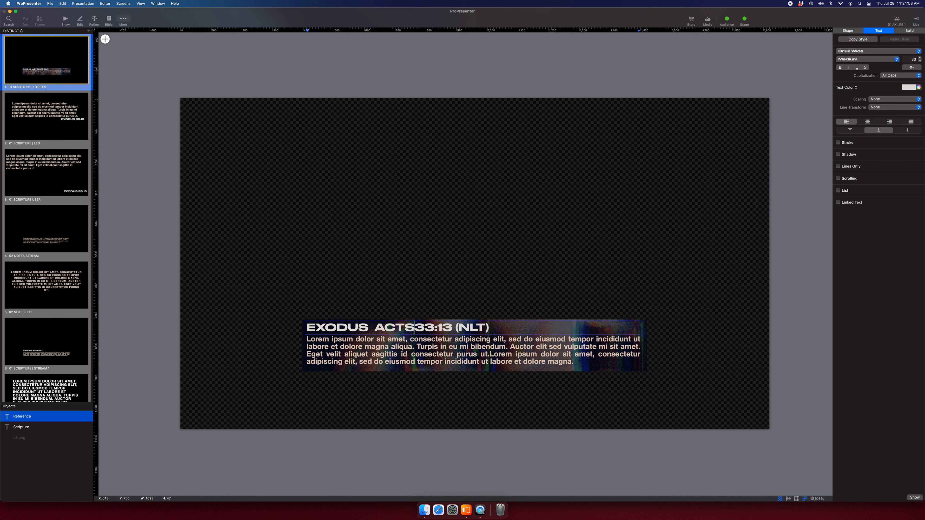
{"action": "type", "text": "HE APOSTLES"}
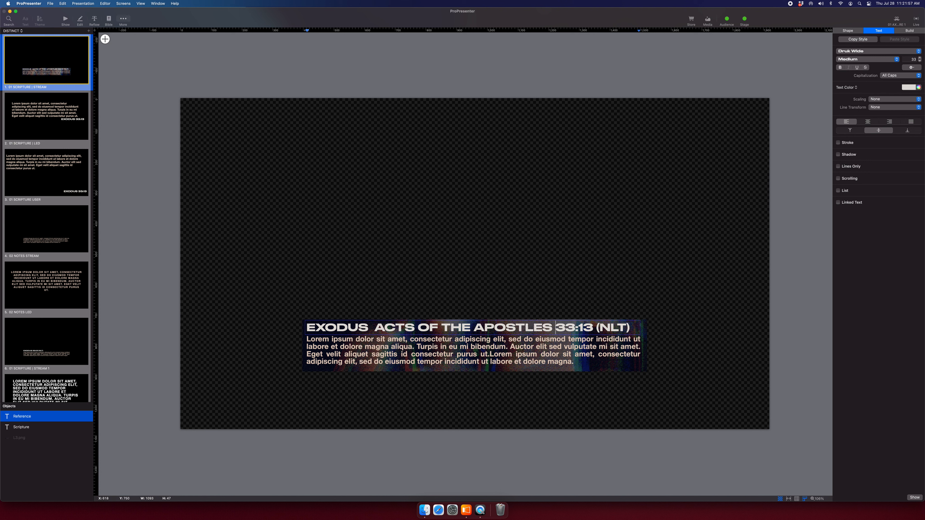
{"action": "left_click", "coordinate": [636, 330]}
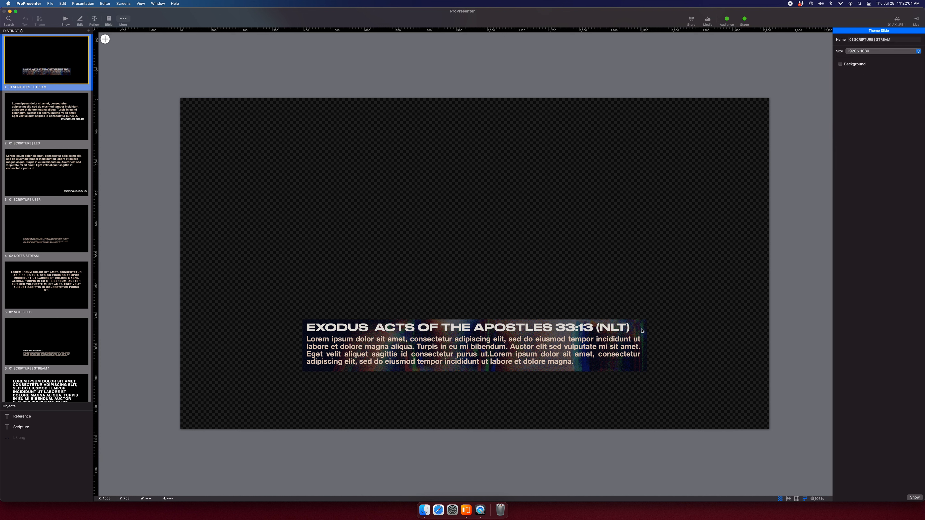
{"action": "left_click", "coordinate": [640, 329]}
{"action": "mouse_move", "coordinate": [640, 328]}
{"action": "left_mouse_down"}
{"action": "mouse_move", "coordinate": [475, 328]}
{"action": "mouse_move", "coordinate": [637, 333]}
{"action": "left_mouse_up"}
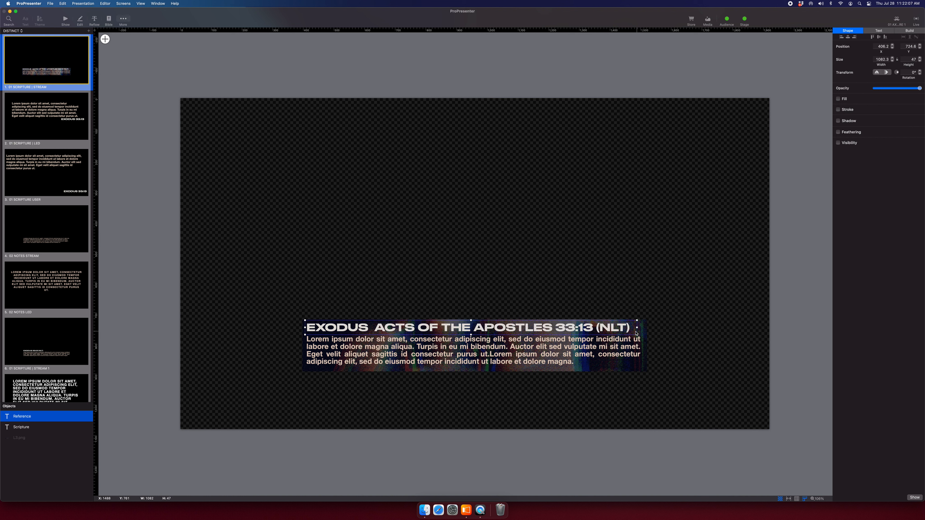
{"action": "double_click", "coordinate": [617, 328]}
{"action": "left_click_drag", "start_coordinate": [552, 328], "coordinate": [376, 327]}
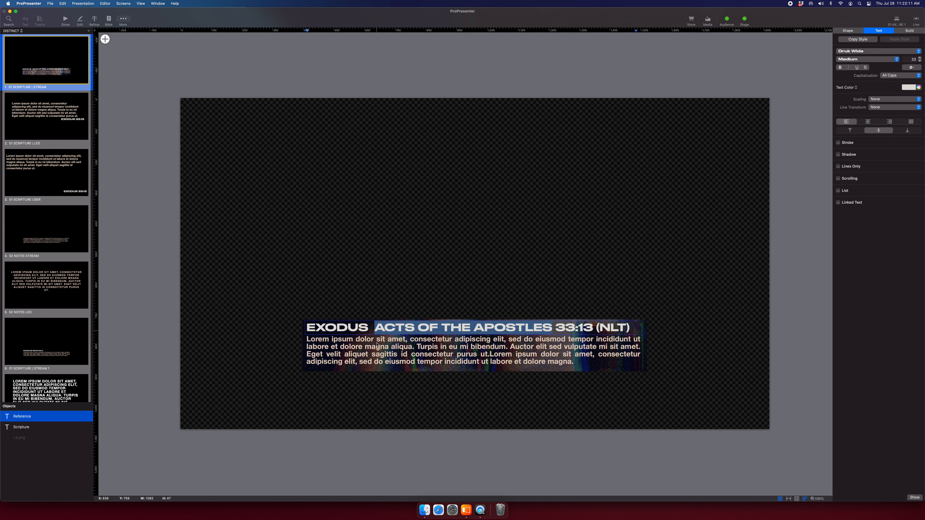
{"action": "key", "text": "BackSpace"}
{"action": "type", "text": "EXODUS"}
{"action": "key", "text": "BackSpace"}
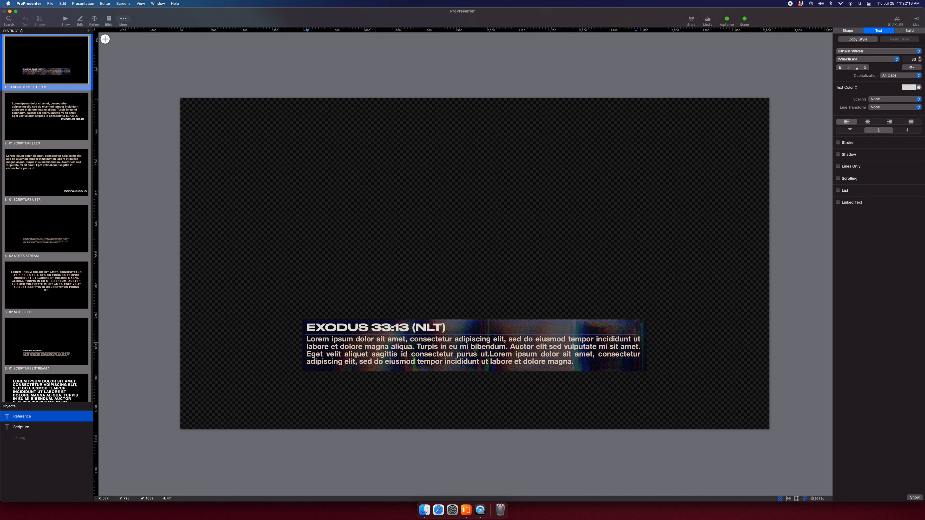
{"action": "left_click", "coordinate": [105, 365]}
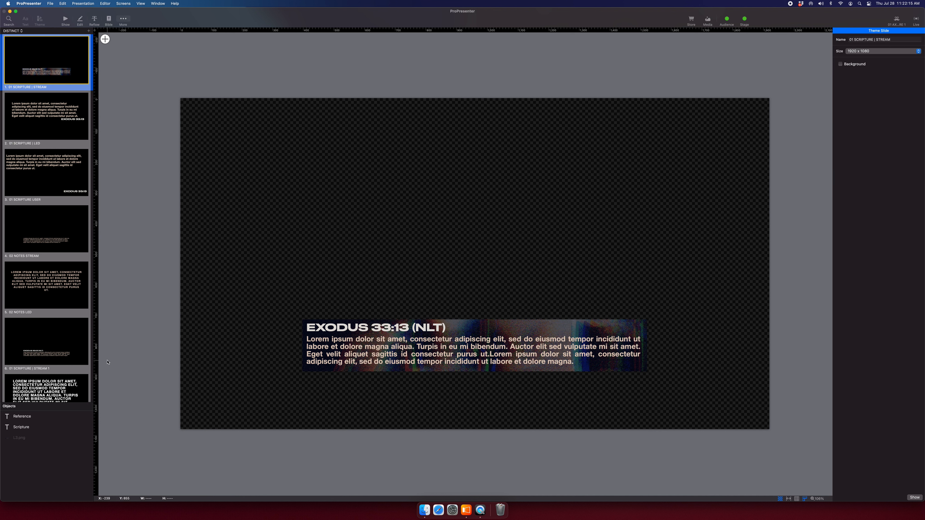
{"action": "scroll", "coordinate": [104, 363], "scroll_direction": "down", "scroll_amount": 1}
Select the 01 SCRIPTURE | LED slide's text boxes, then close the Safari window covering Finder.
{"action": "left_click", "coordinate": [47, 125]}
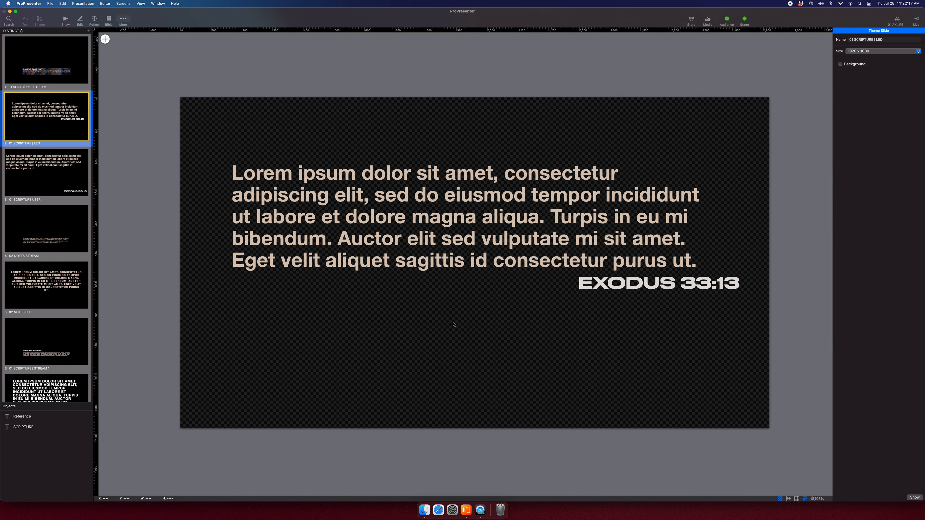
{"action": "left_click", "coordinate": [33, 421]}
{"action": "left_click", "coordinate": [34, 430]}
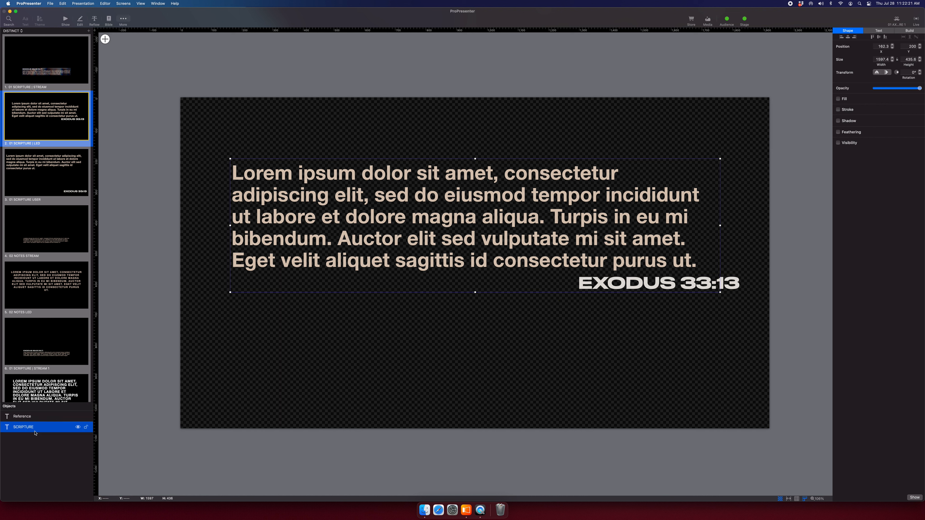
{"action": "key", "text": "super+Tab"}
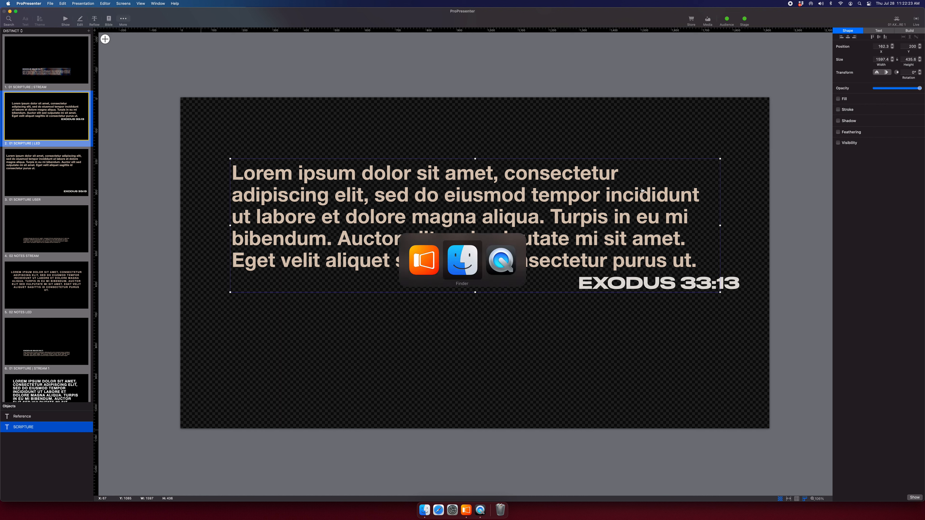
{"action": "key", "text": "super+Tab"}
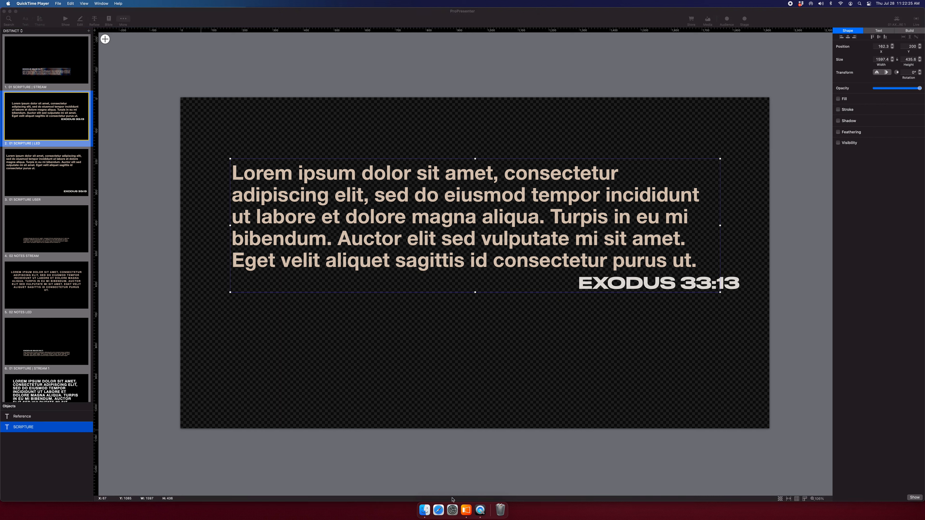
{"action": "left_click", "coordinate": [438, 509]}
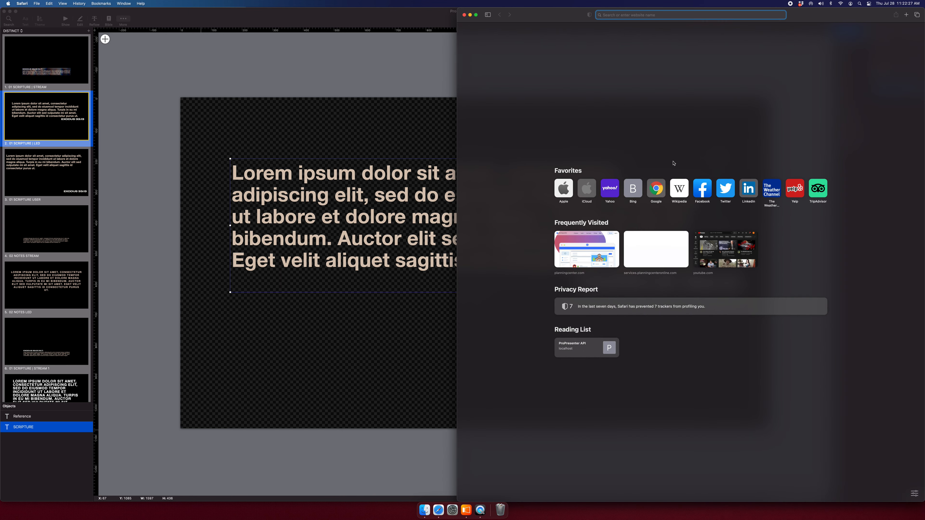
{"action": "left_click", "coordinate": [429, 515]}
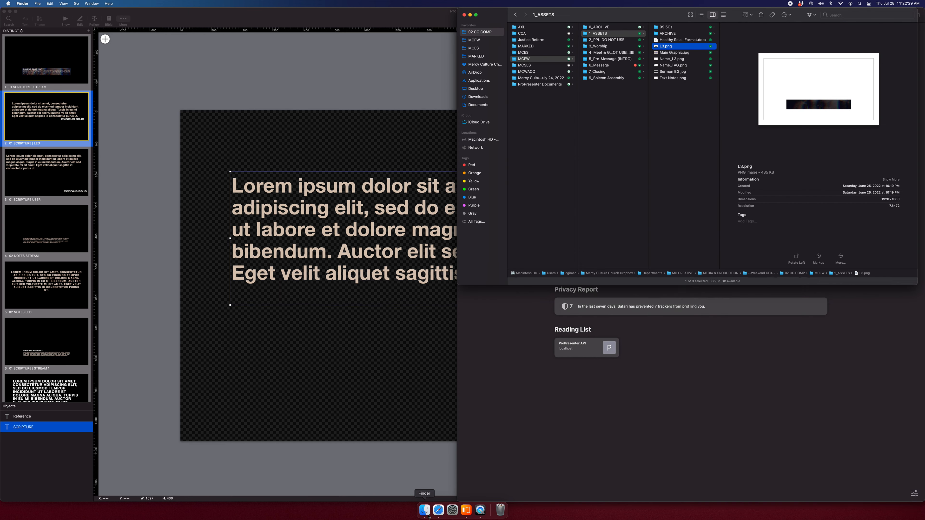
{"action": "left_click", "coordinate": [537, 389]}
{"action": "key", "text": "super+w"}
Drag Sermon BG.jpg from 1_ASSETS onto the 01 SCRIPTURE | LED slide.
{"action": "left_click", "coordinate": [684, 102]}
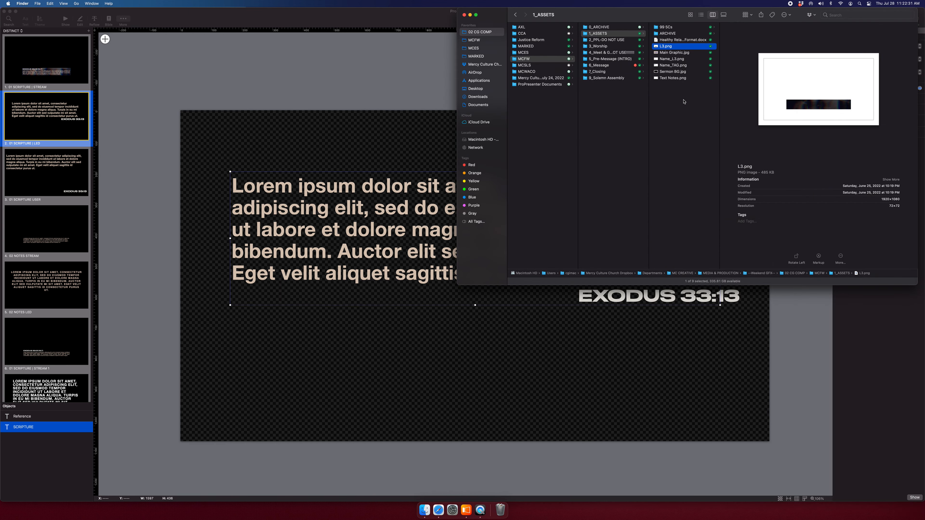
{"action": "left_click", "coordinate": [682, 72]}
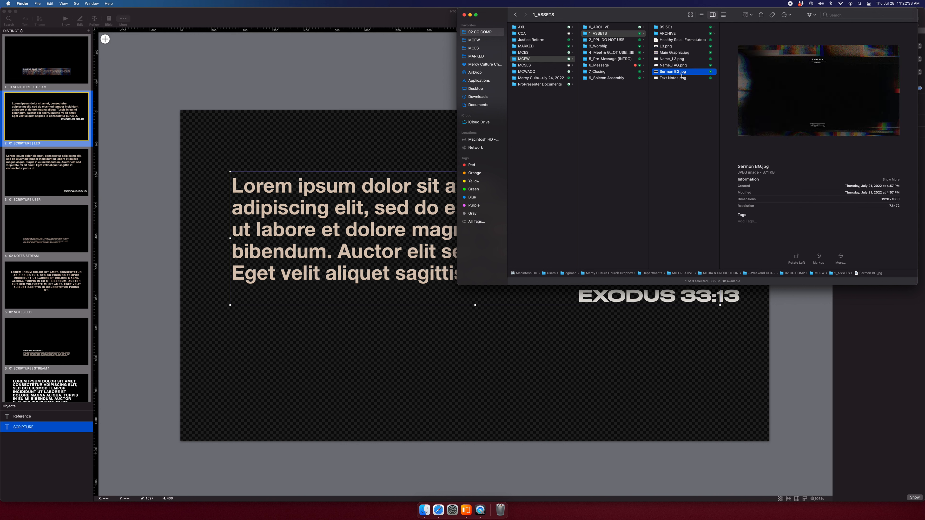
{"action": "left_click", "coordinate": [662, 78]}
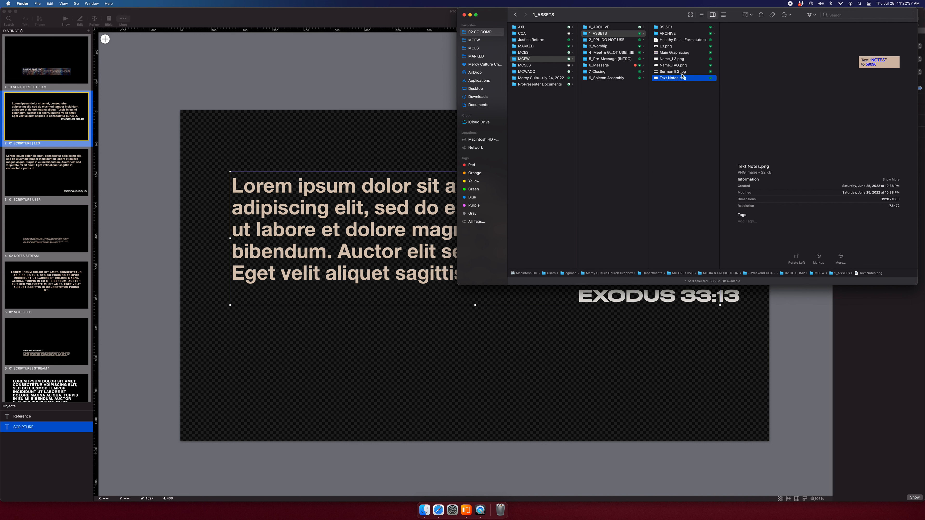
{"action": "left_click", "coordinate": [665, 72]}
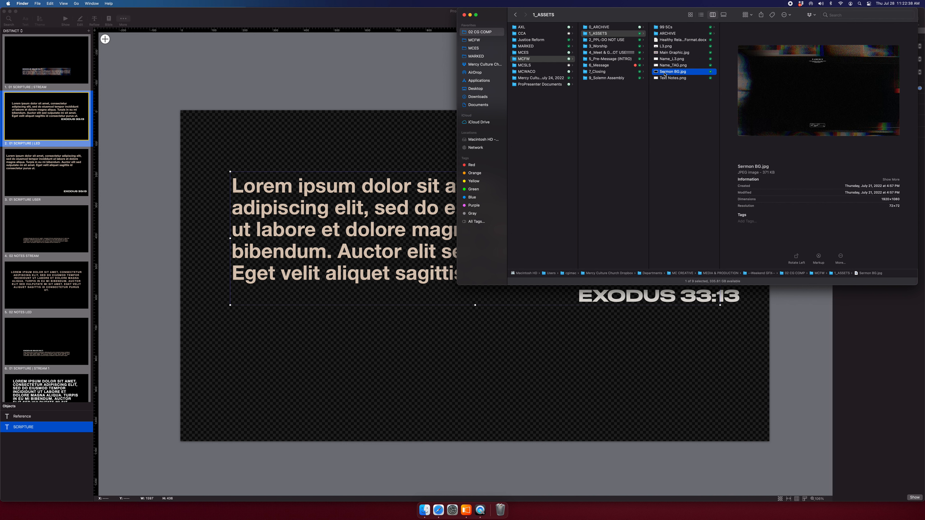
{"action": "left_click_drag", "start_coordinate": [665, 73], "coordinate": [295, 144]}
Set Sermon BG.jpg position to 0,0 and send it beneath the text layers.
{"action": "left_click", "coordinate": [295, 144]}
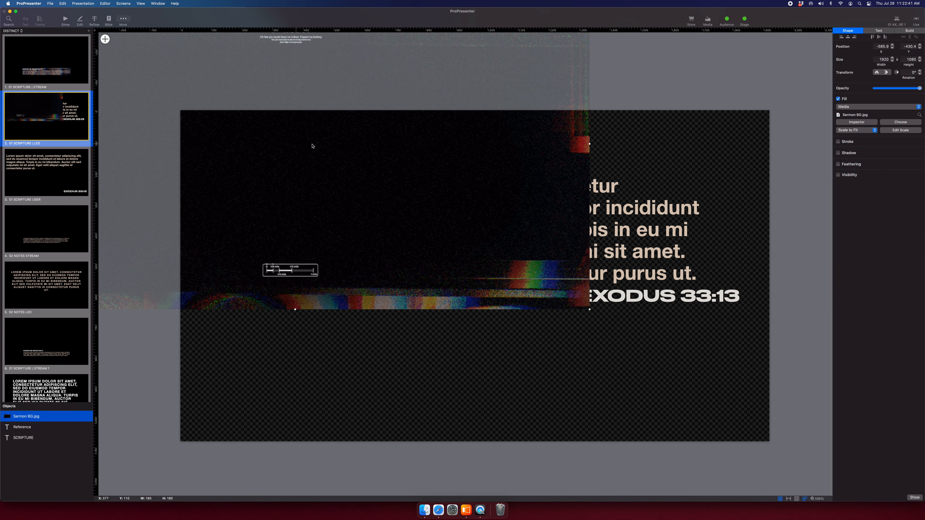
{"action": "key", "text": "alt+super+Left"}
{"action": "key", "text": "alt+super+Up"}
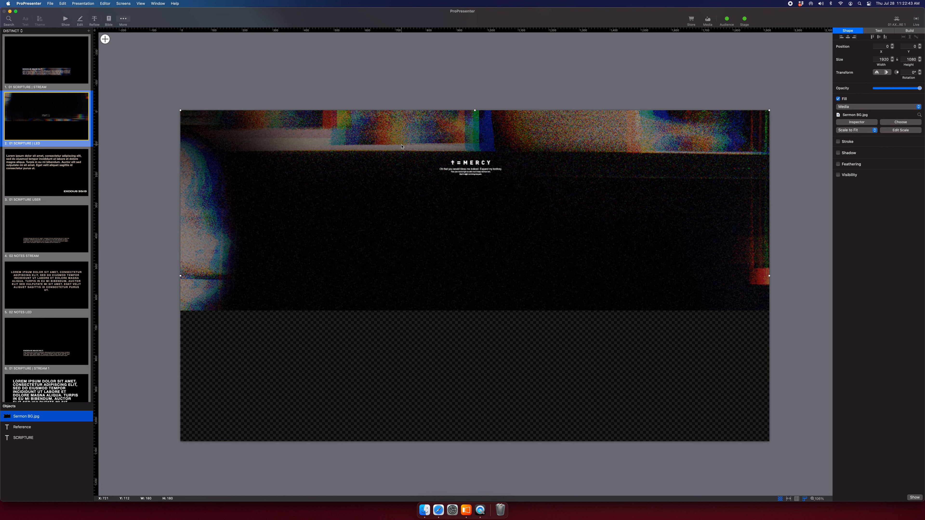
{"action": "left_click_drag", "start_coordinate": [40, 422], "coordinate": [36, 444]}
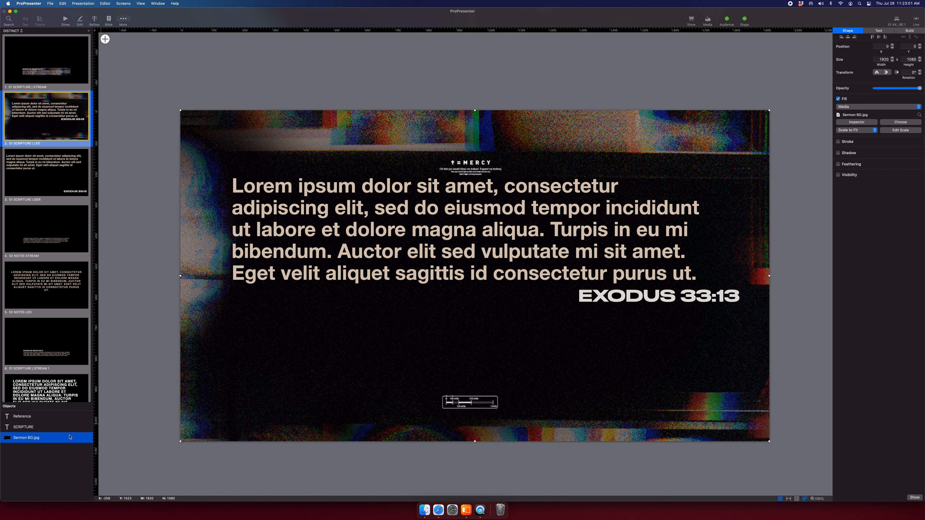
Try moving the SCRIPTURE and Reference boxes higher, then undo the move.
{"action": "left_click", "coordinate": [25, 426]}
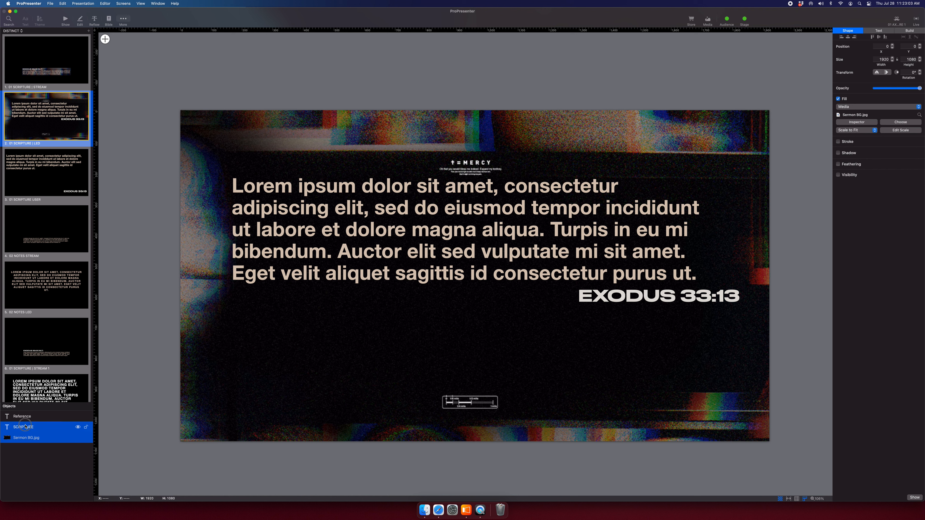
{"action": "left_click", "coordinate": [31, 418], "text": "super"}
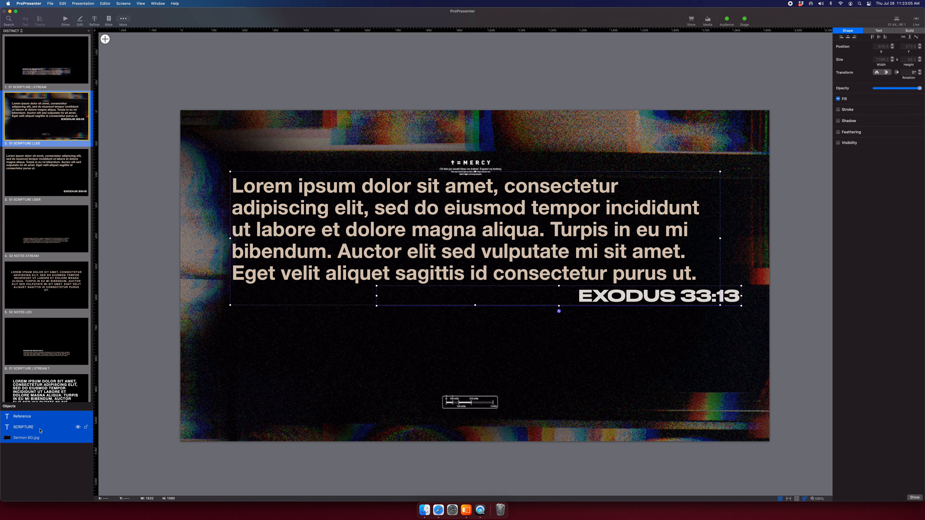
{"action": "left_click", "coordinate": [40, 430]}
{"action": "left_click", "coordinate": [39, 419], "text": "shift"}
{"action": "left_click_drag", "start_coordinate": [484, 254], "coordinate": [481, 226]}
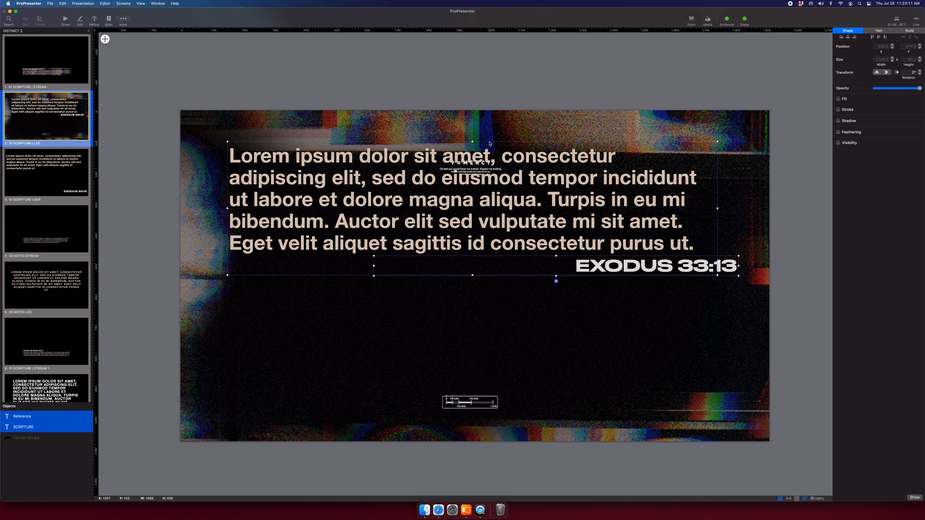
{"action": "key", "text": "super+z"}
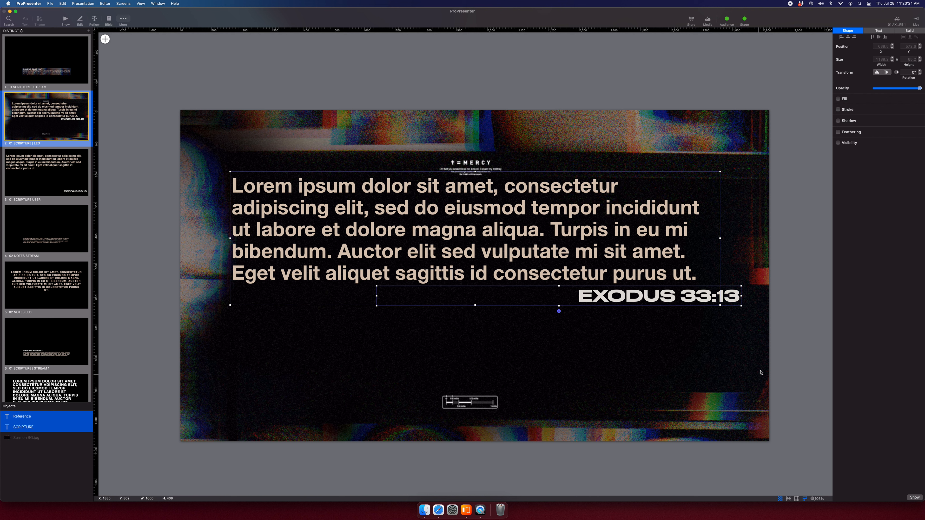
{"action": "left_click", "coordinate": [787, 361]}
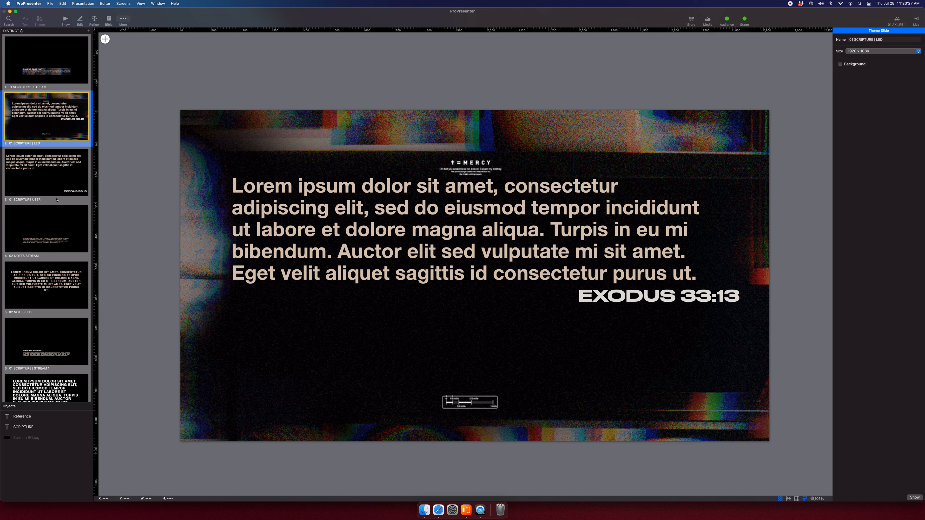
{"action": "left_click", "coordinate": [48, 61]}
Raise the 01 SCRIPTURE | USER scripture text box's font size to 80.
{"action": "left_click", "coordinate": [62, 125]}
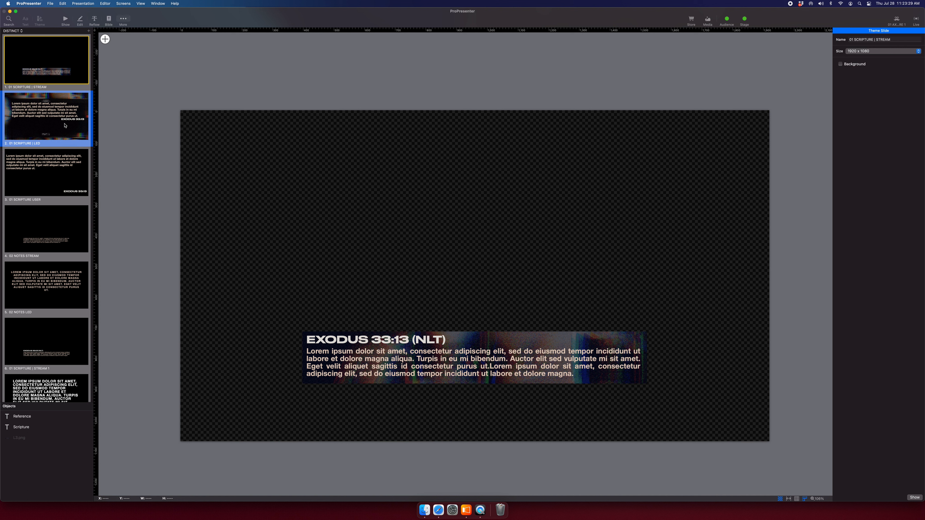
{"action": "left_click", "coordinate": [61, 172]}
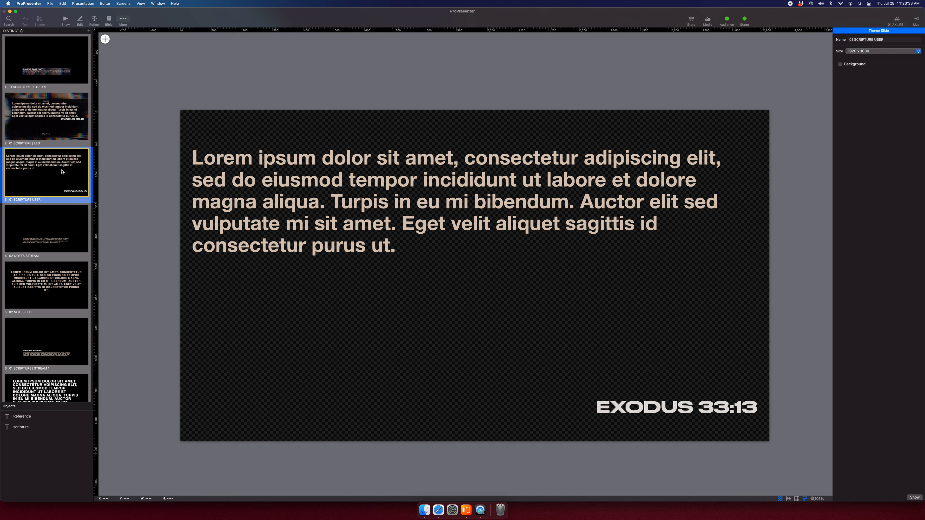
{"action": "left_click", "coordinate": [327, 197]}
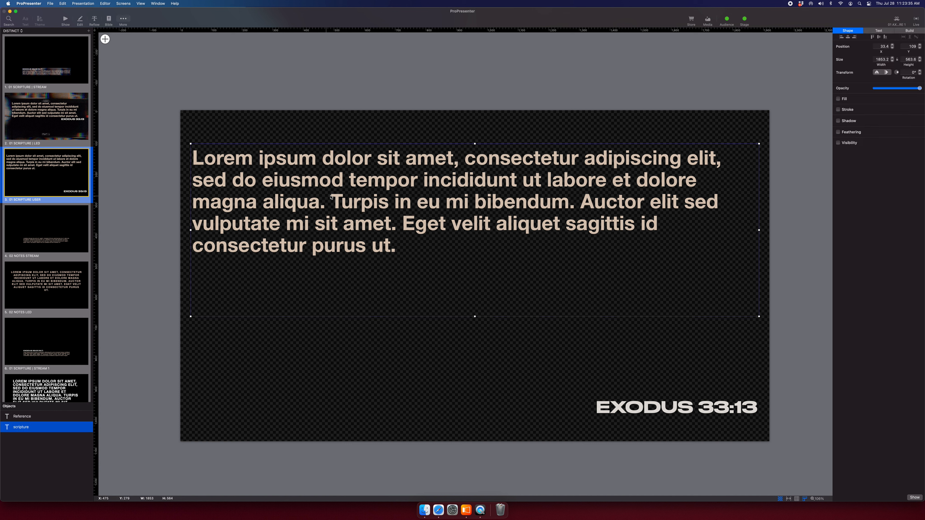
{"action": "left_click", "coordinate": [877, 31]}
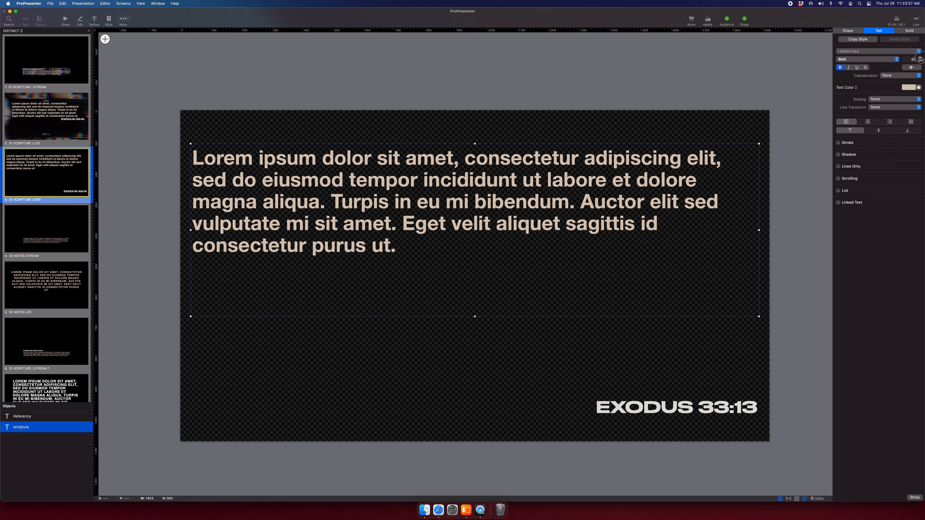
{"action": "left_click", "coordinate": [920, 57]}
{"action": "left_click", "coordinate": [920, 58]}
{"action": "left_click", "coordinate": [920, 58]}
{"action": "left_click", "coordinate": [920, 58]}
{"action": "left_click", "coordinate": [921, 57]}
{"action": "left_click", "coordinate": [920, 57]}
{"action": "left_click", "coordinate": [920, 58]}
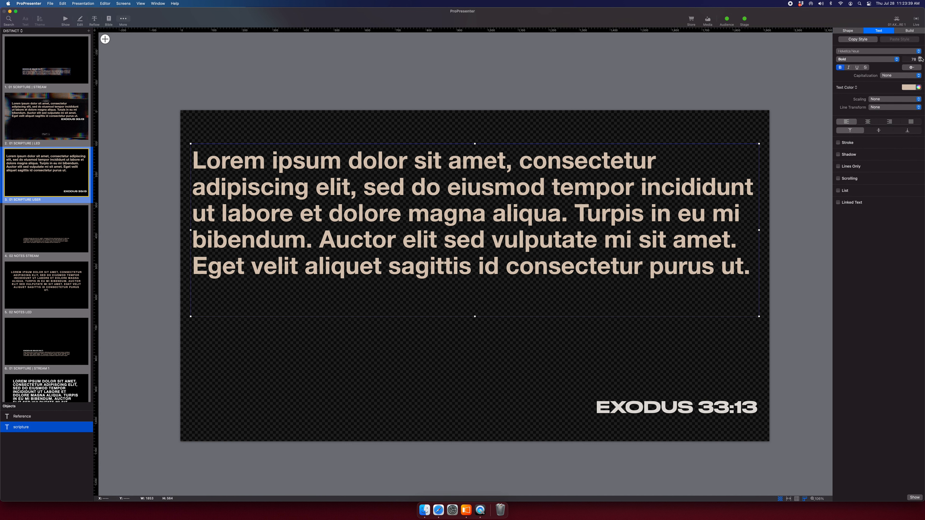
{"action": "left_click", "coordinate": [920, 57]}
{"action": "left_click", "coordinate": [920, 58]}
{"action": "left_click", "coordinate": [66, 21]}
Apply the DISTINCT 01 SCRIPTURE USER theme to the 1 Samuel scripture slide.
{"action": "right_click", "coordinate": [289, 109]}
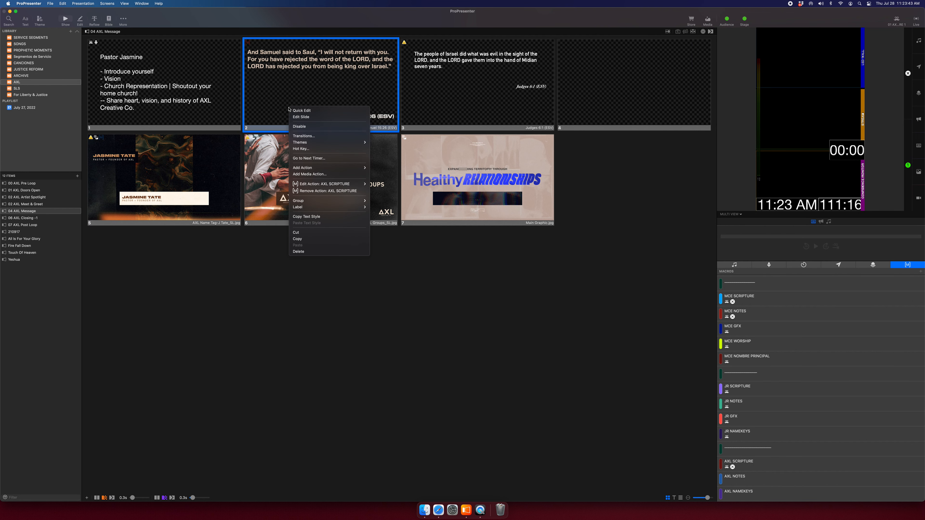
{"action": "mouse_move", "coordinate": [329, 142]}
{"action": "mouse_move", "coordinate": [404, 150]}
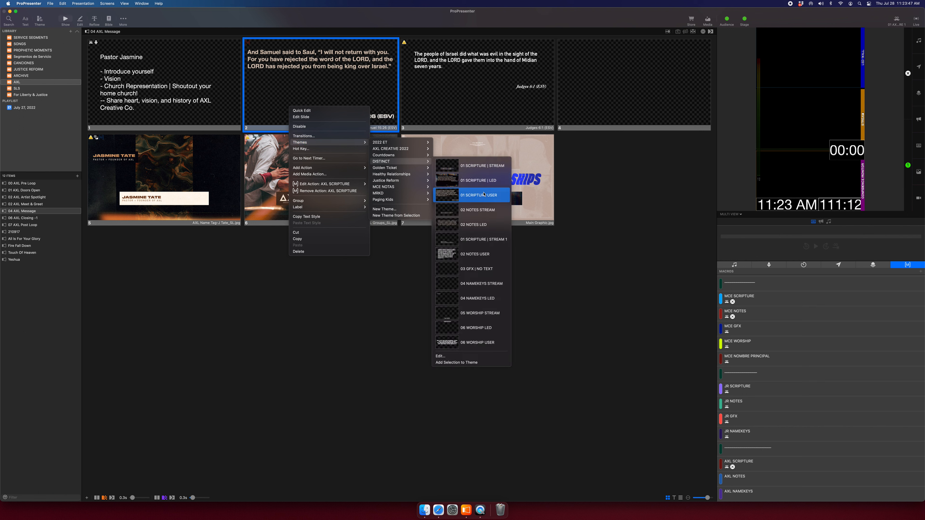
{"action": "left_click", "coordinate": [484, 195]}
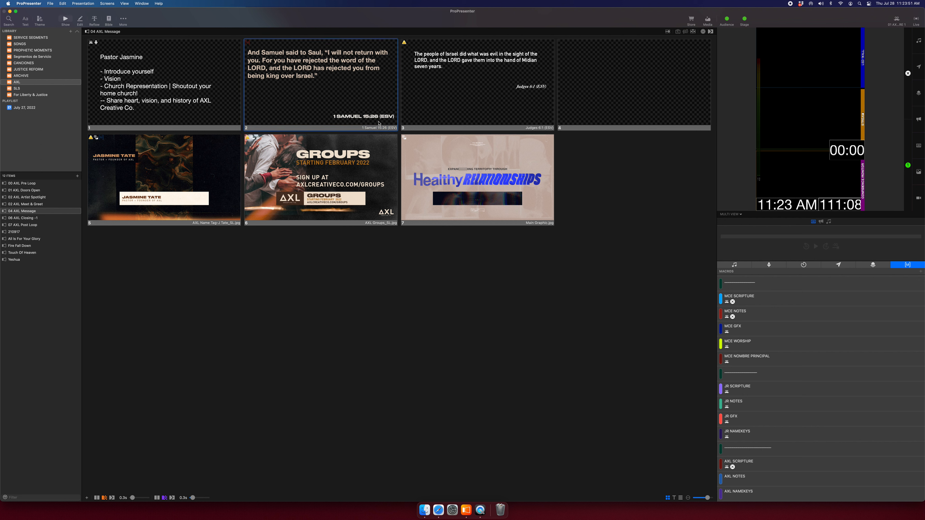
Try the 01 SCRIPTURE | STREAM theme on the slide, then undo it.
{"action": "right_click", "coordinate": [349, 64]}
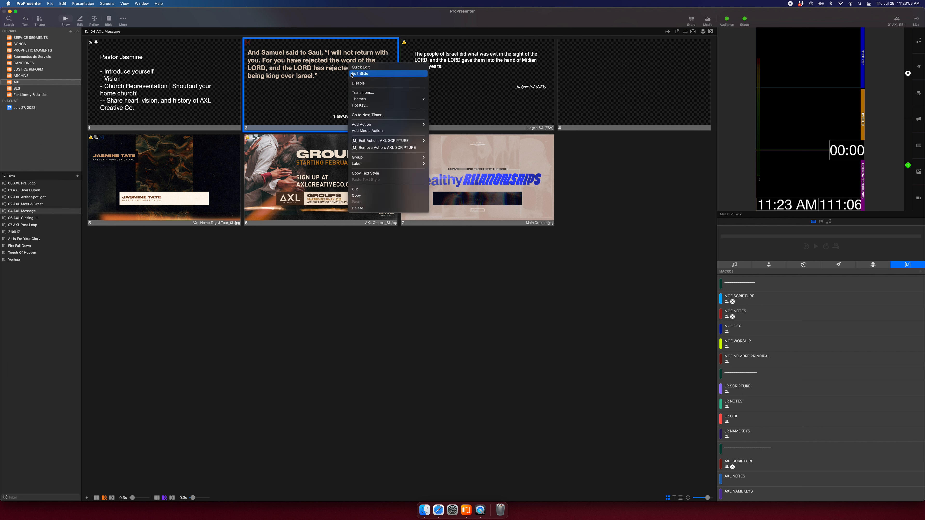
{"action": "mouse_move", "coordinate": [386, 99]}
{"action": "mouse_move", "coordinate": [467, 106]}
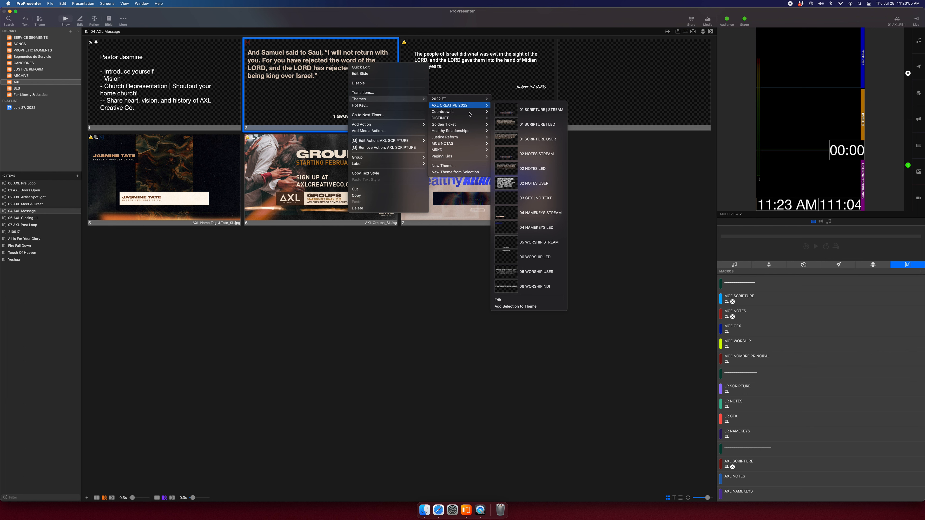
{"action": "left_click", "coordinate": [540, 129]}
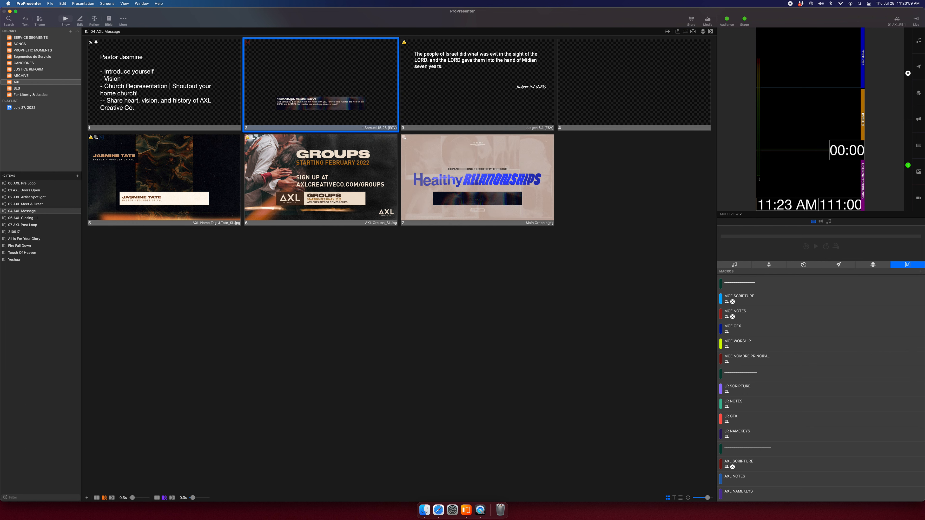
{"action": "key", "text": "super+z"}
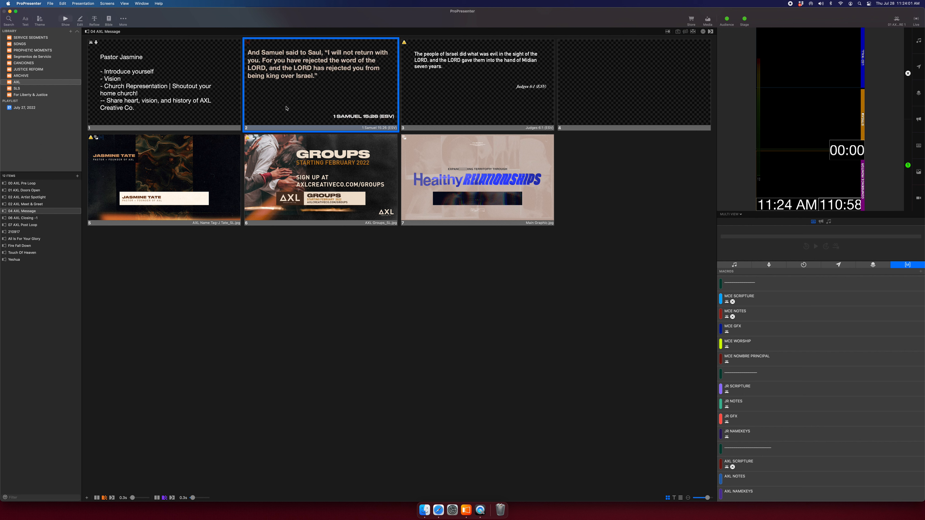
{"action": "left_click", "coordinate": [122, 21]}
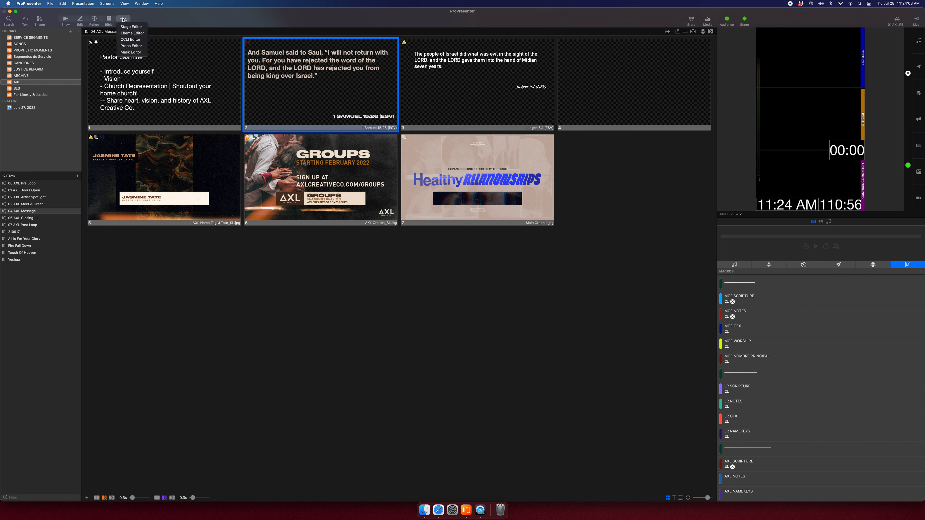
Set the EXODUS 33:13 reference to font size 87 and make its box wider and taller.
{"action": "left_click", "coordinate": [127, 33]}
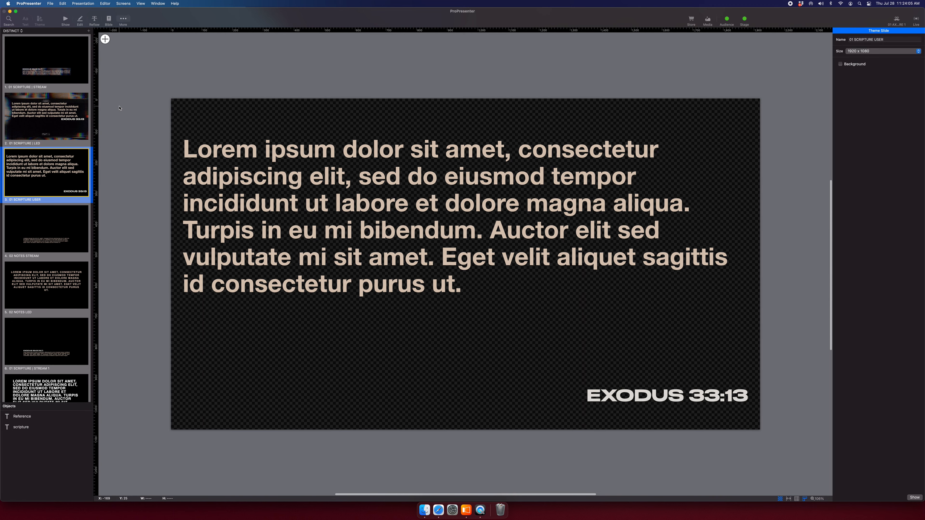
{"action": "left_click", "coordinate": [691, 395]}
{"action": "left_click", "coordinate": [919, 58]}
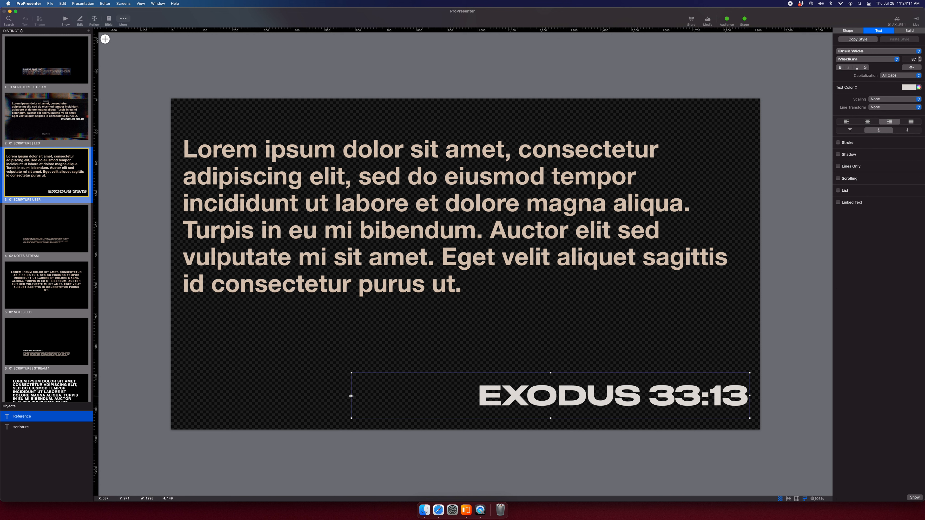
{"action": "left_click_drag", "start_coordinate": [351, 395], "coordinate": [191, 396]}
{"action": "left_click_drag", "start_coordinate": [470, 372], "coordinate": [470, 332]}
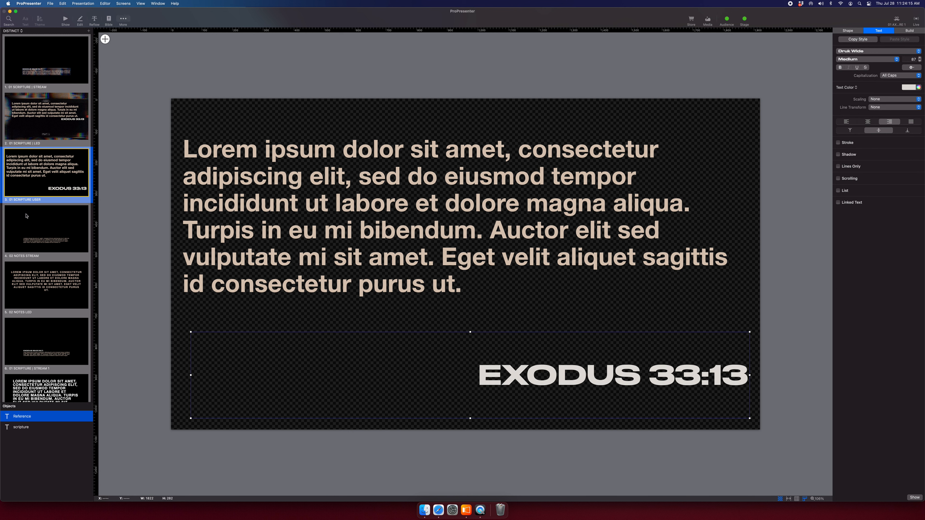
{"action": "left_click", "coordinate": [29, 171]}
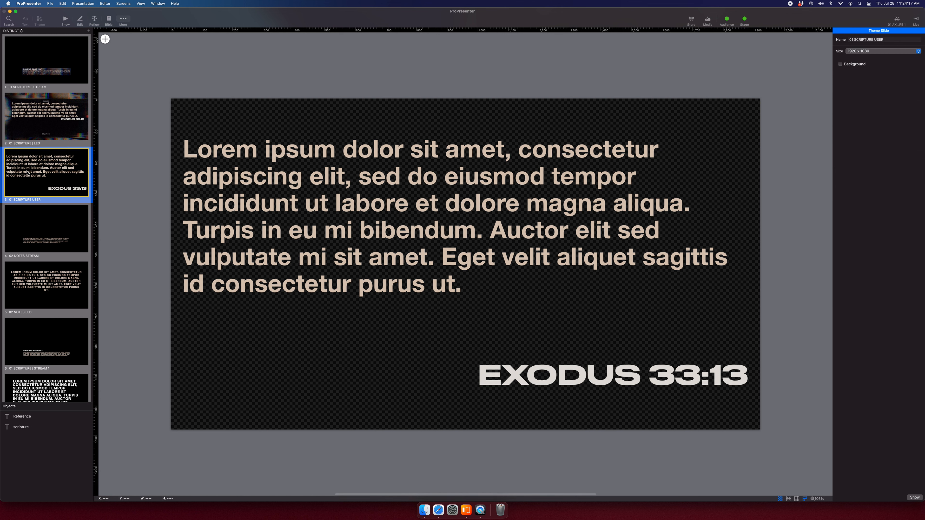
Delete the L3.png image from the 02 NOTES STREAM slide.
{"action": "left_click", "coordinate": [46, 218]}
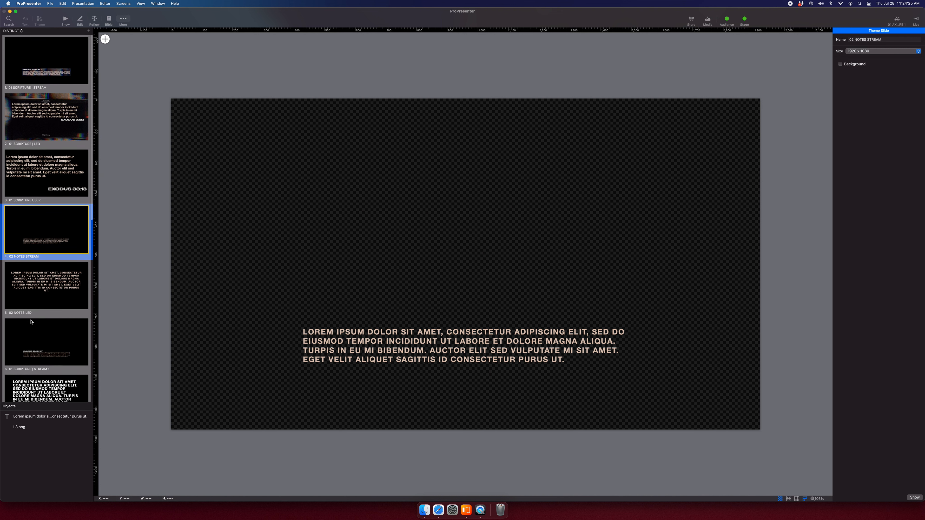
{"action": "left_click", "coordinate": [23, 427]}
{"action": "key", "text": "Delete"}
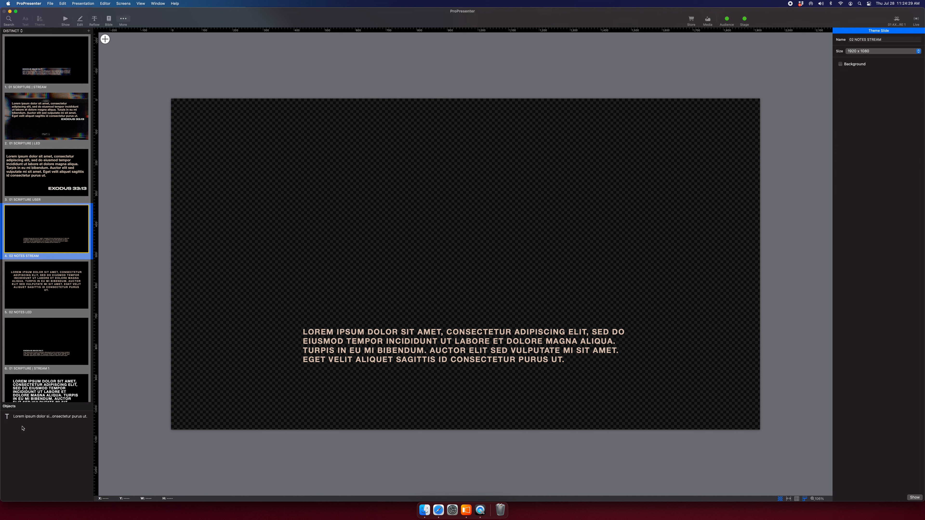
Re-add L3.png from Finder to 02 NOTES STREAM, resolving the file conflict, and place it behind the notes text.
{"action": "key", "text": "super+Tab"}
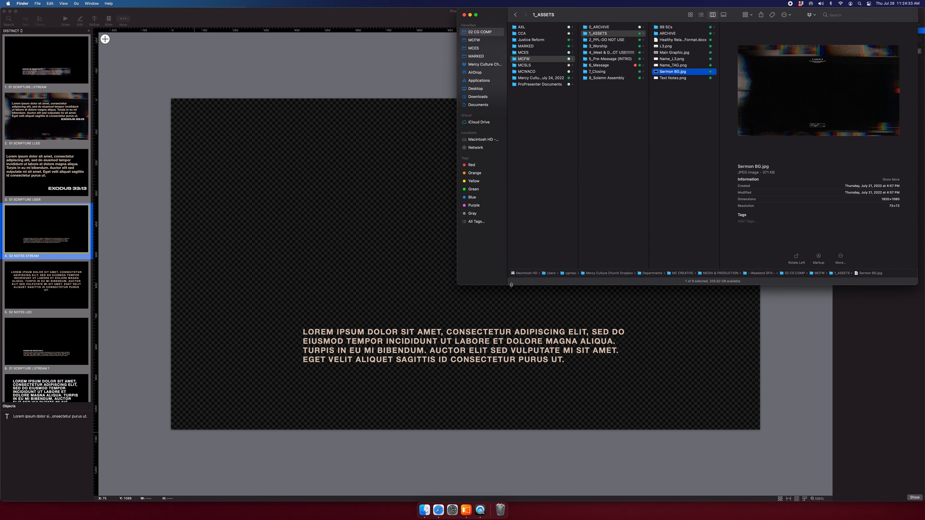
{"action": "left_click_drag", "start_coordinate": [675, 48], "coordinate": [346, 204]}
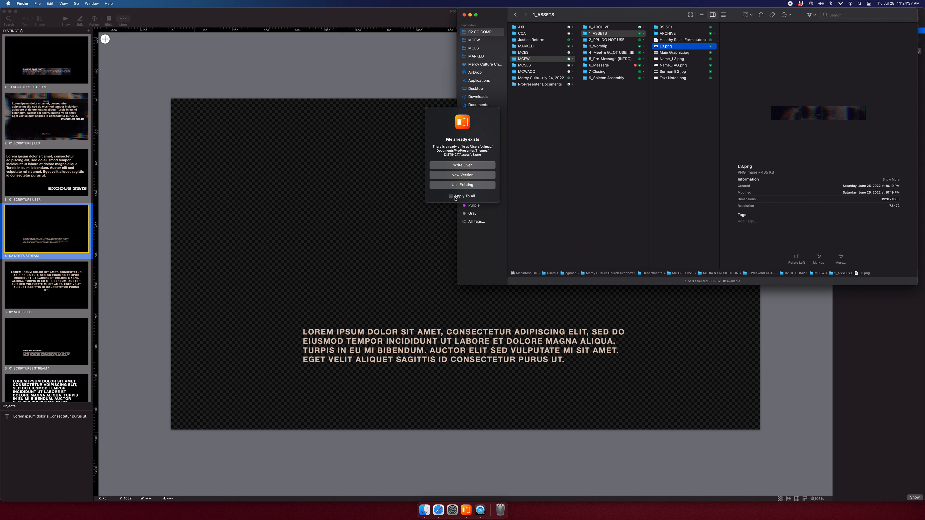
{"action": "left_click", "coordinate": [455, 197]}
{"action": "left_click", "coordinate": [460, 185]}
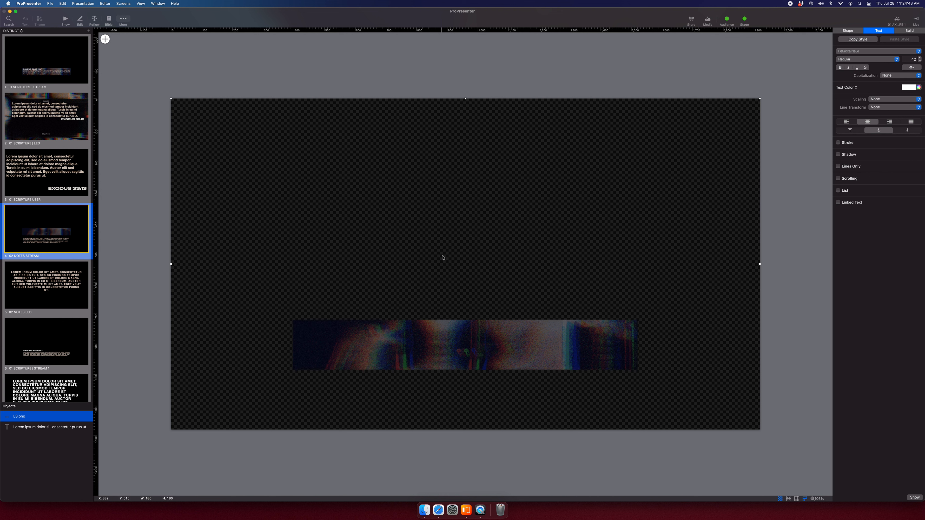
{"action": "left_click_drag", "start_coordinate": [26, 462], "coordinate": [27, 462]}
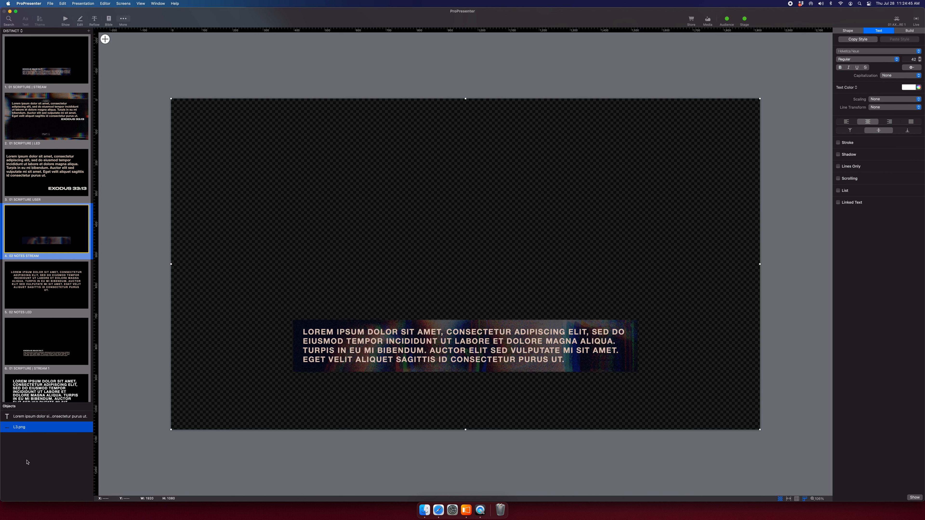
Move the Lorem lower-third text box up-left and resize it to 1116 × 171.
{"action": "left_click", "coordinate": [54, 416]}
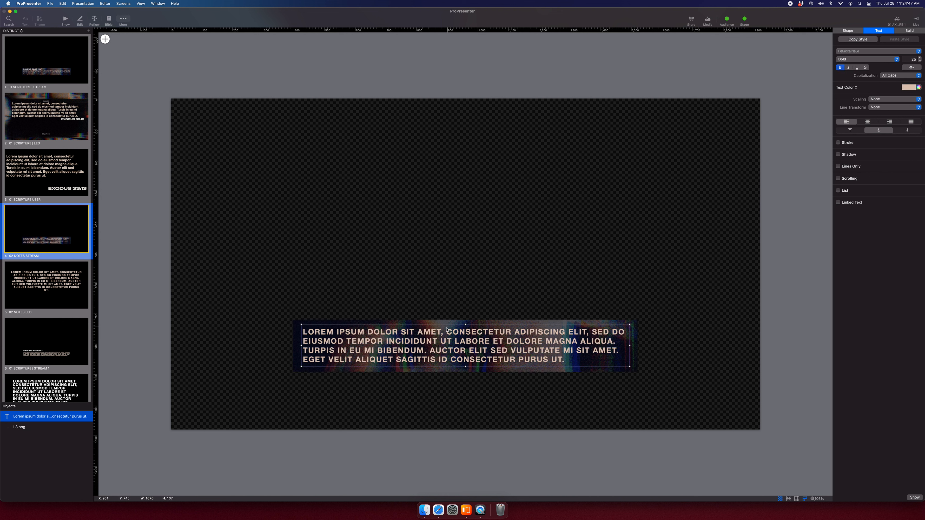
{"action": "left_click_drag", "start_coordinate": [392, 343], "coordinate": [417, 339]}
{"action": "left_click_drag", "start_coordinate": [623, 360], "coordinate": [636, 372]}
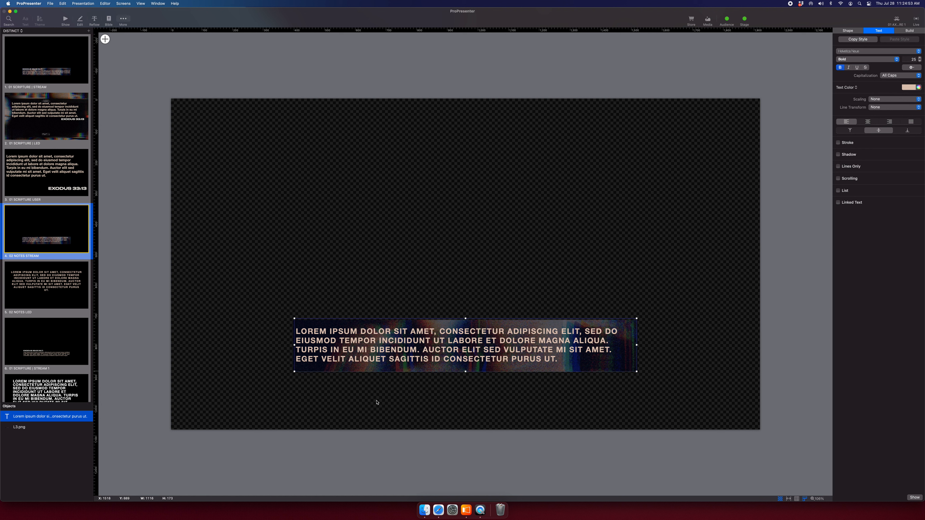
{"action": "left_click", "coordinate": [294, 456]}
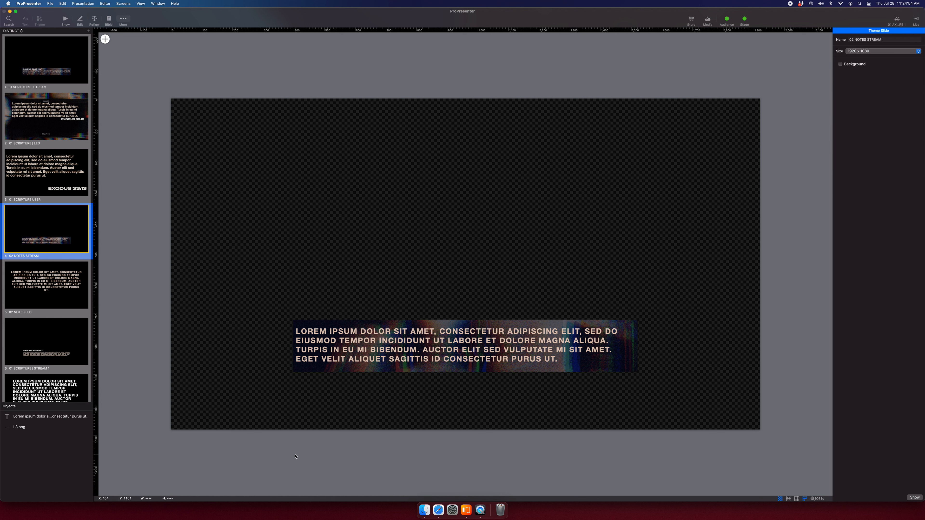
Set the Lorem lower-third text to the Party LET font.
{"action": "left_click", "coordinate": [349, 361]}
{"action": "left_click", "coordinate": [846, 51]}
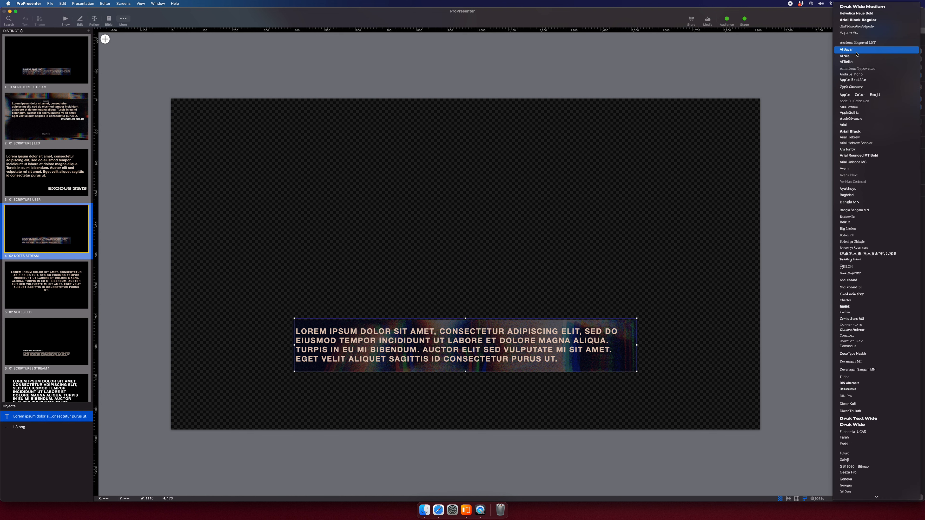
{"action": "left_click", "coordinate": [859, 34]}
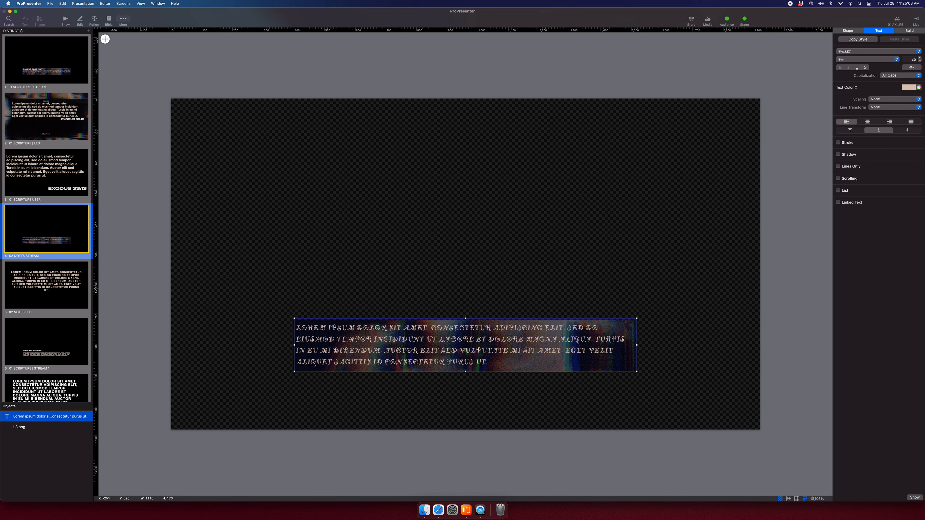
Open the 02 NOTES LED slide, briefly comparing it with 02 NOTES STREAM.
{"action": "scroll", "coordinate": [96, 290], "scroll_direction": "down", "scroll_amount": 3}
{"action": "scroll", "coordinate": [74, 263], "scroll_direction": "down", "scroll_amount": 5}
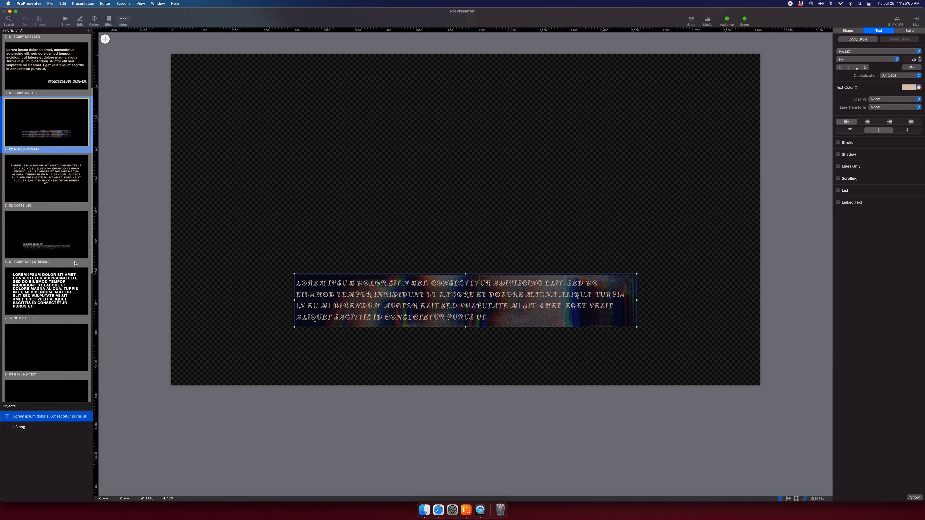
{"action": "left_click", "coordinate": [51, 169]}
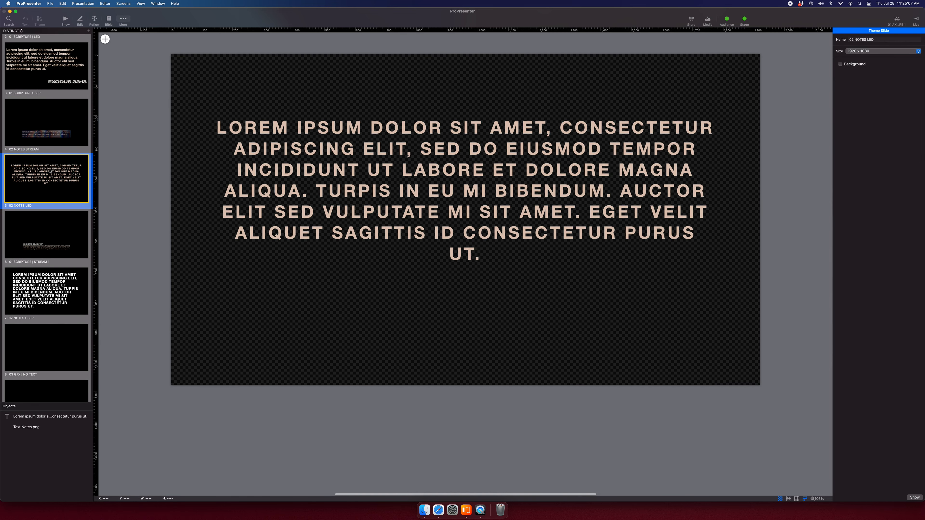
{"action": "left_click", "coordinate": [40, 125]}
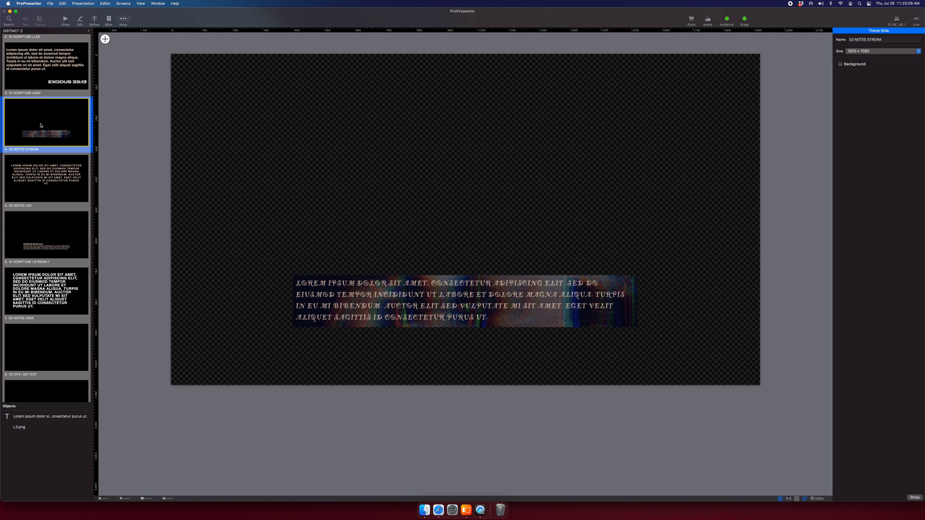
{"action": "left_click", "coordinate": [59, 203]}
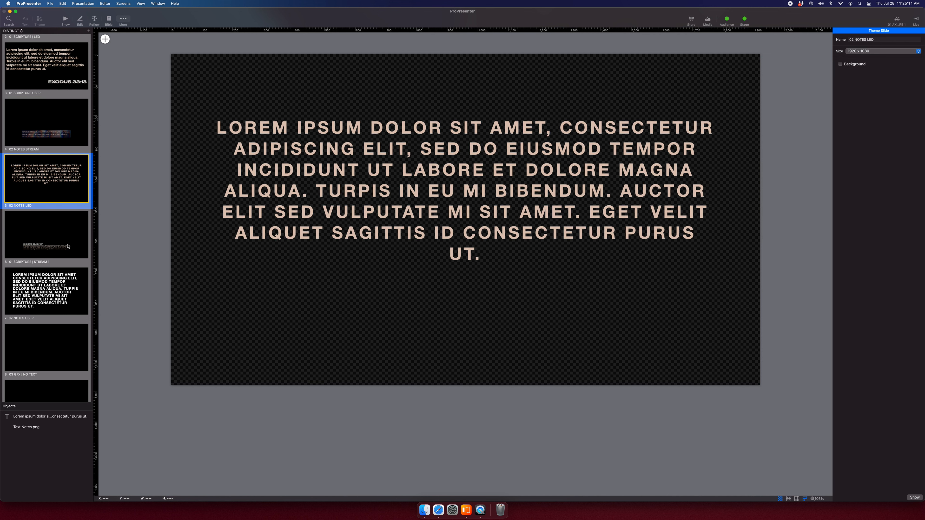
Delete Text Notes.png from 02 NOTES LED and add Sermon BG.jpg from Finder.
{"action": "left_click", "coordinate": [58, 428]}
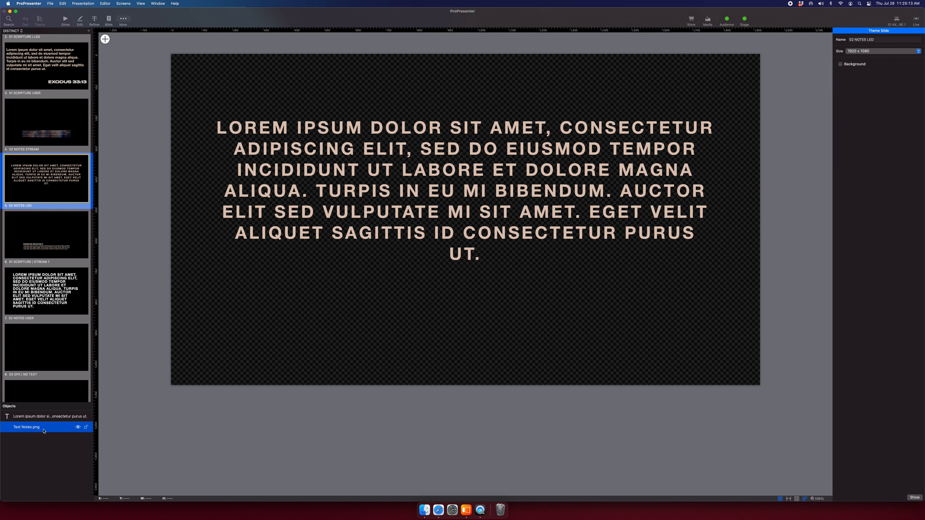
{"action": "key", "text": "Delete"}
{"action": "key", "text": "super+Tab"}
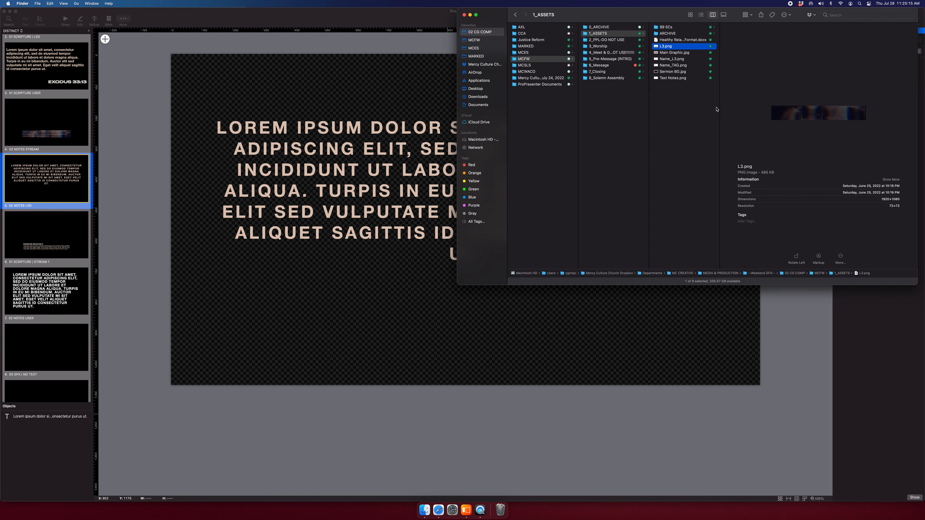
{"action": "left_click", "coordinate": [677, 73]}
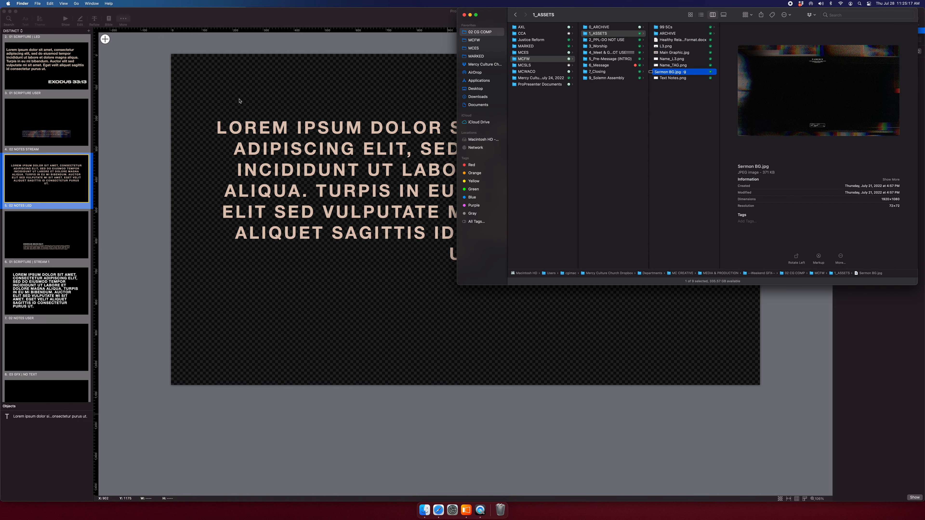
{"action": "left_click_drag", "start_coordinate": [695, 73], "coordinate": [401, 282]}
Centre Sermon BG.jpg horizontally and vertically and place it beneath the Lorem text layer.
{"action": "key", "text": "super+shift+h"}
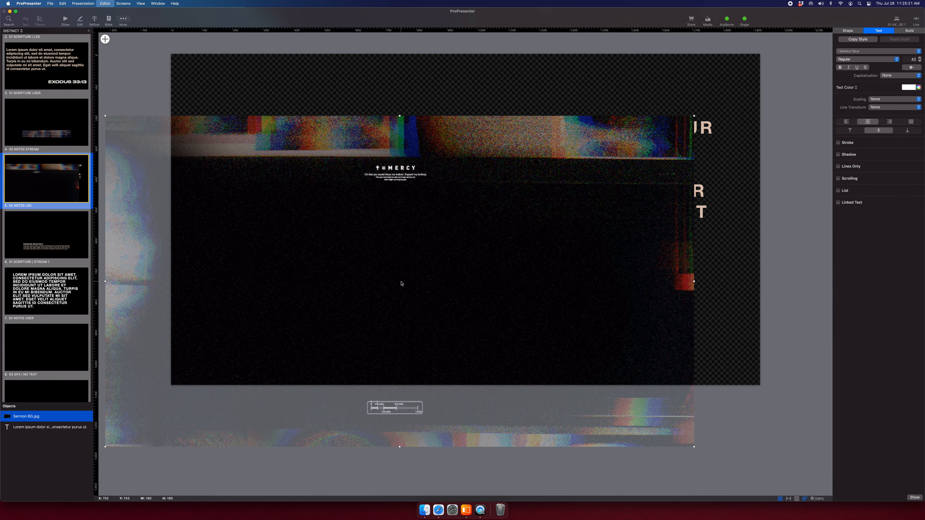
{"action": "key", "text": "super+shift+v"}
{"action": "left_click_drag", "start_coordinate": [40, 417], "coordinate": [42, 435]}
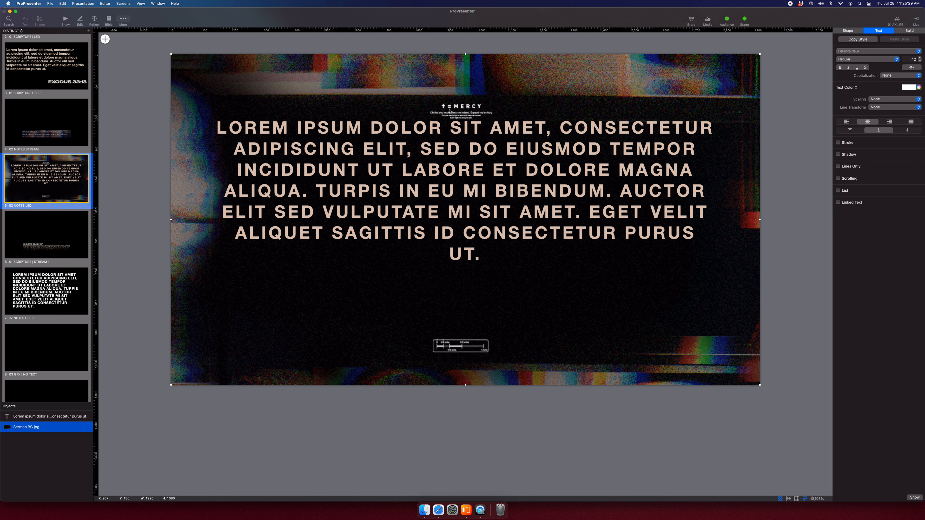
{"action": "left_click", "coordinate": [431, 150]}
{"action": "left_click", "coordinate": [430, 149]}
{"action": "left_click", "coordinate": [652, 140]}
{"action": "left_click_drag", "start_coordinate": [652, 140], "coordinate": [653, 142]}
{"action": "key", "text": "super+z"}
Move the Lorem text slightly down, then check 01 SCRIPTURE | STREAM 1 and return.
{"action": "left_click_drag", "start_coordinate": [527, 168], "coordinate": [526, 172]}
{"action": "left_click", "coordinate": [718, 133]}
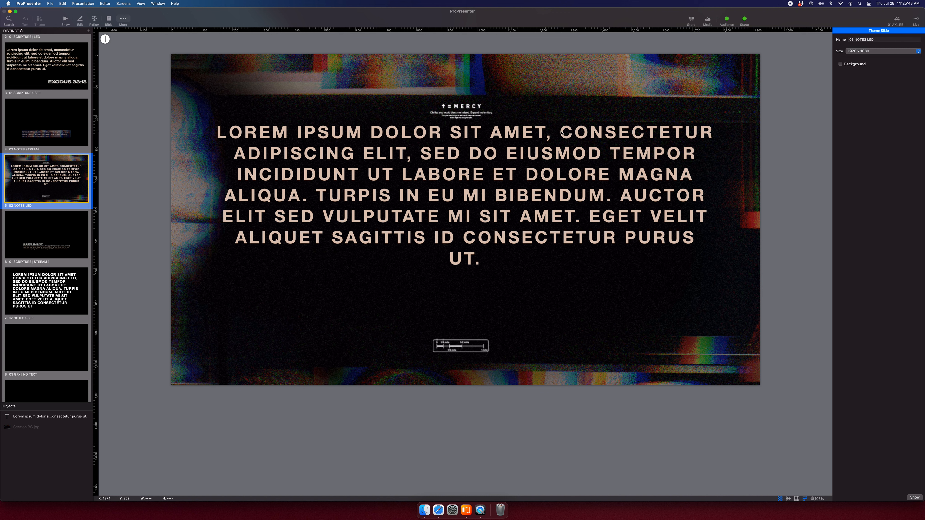
{"action": "left_click", "coordinate": [71, 257]}
{"action": "left_click", "coordinate": [60, 201]}
Delete the 01 SCRIPTURE | STREAM 1 theme slide and open 02 NOTES USER.
{"action": "scroll", "coordinate": [47, 237], "scroll_direction": "up", "scroll_amount": 3}
{"action": "left_click", "coordinate": [43, 316]}
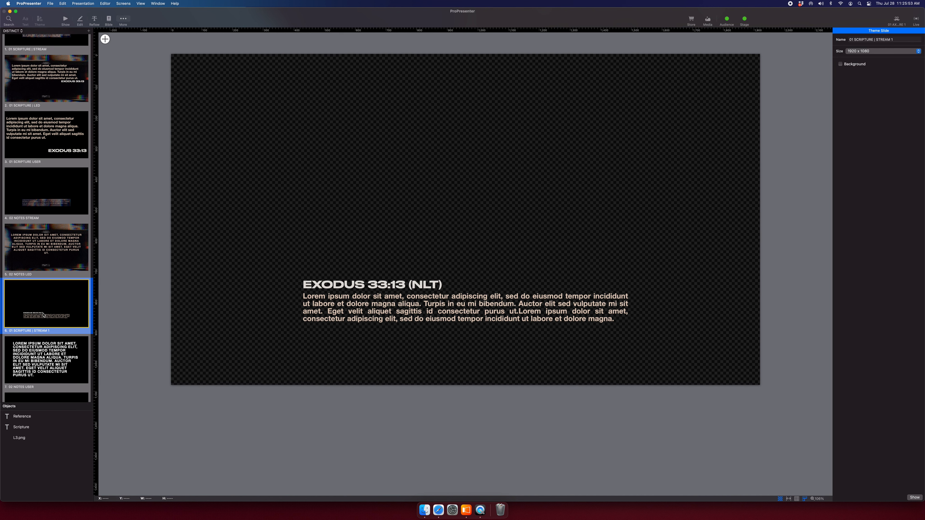
{"action": "key", "text": "BackSpace"}
{"action": "left_click", "coordinate": [47, 212]}
{"action": "left_click", "coordinate": [57, 265]}
{"action": "left_click", "coordinate": [53, 305]}
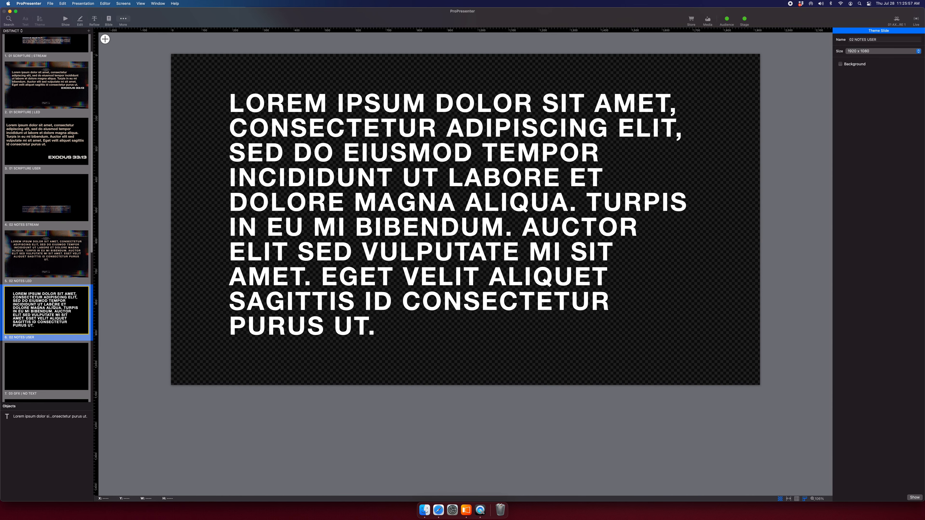
Centre the 02 NOTES USER text box on the slide and widen it to 1618.
{"action": "left_click", "coordinate": [361, 205]}
{"action": "scroll", "coordinate": [19, 227], "scroll_direction": "down", "scroll_amount": 2}
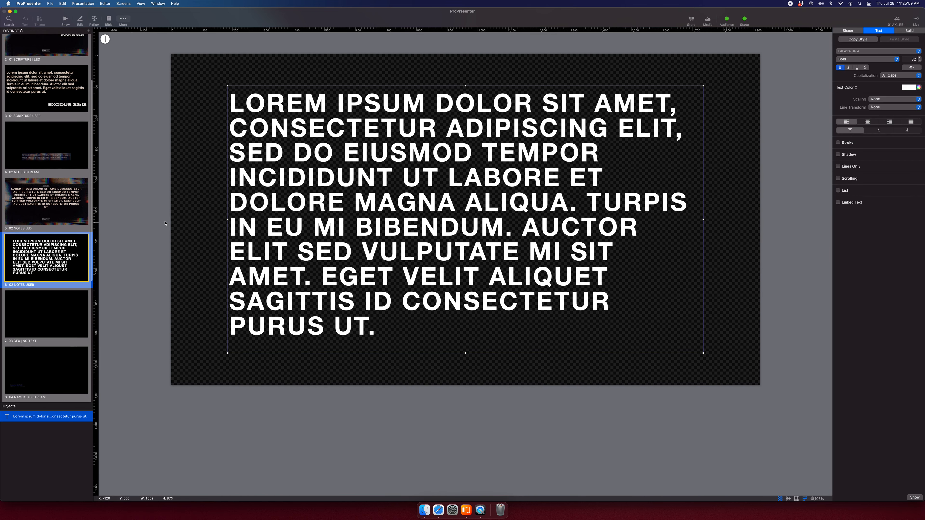
{"action": "mouse_move", "coordinate": [370, 163]}
{"action": "left_mouse_down"}
{"action": "mouse_move", "coordinate": [379, 165]}
{"action": "mouse_move", "coordinate": [334, 148]}
{"action": "mouse_move", "coordinate": [357, 160]}
{"action": "left_mouse_up"}
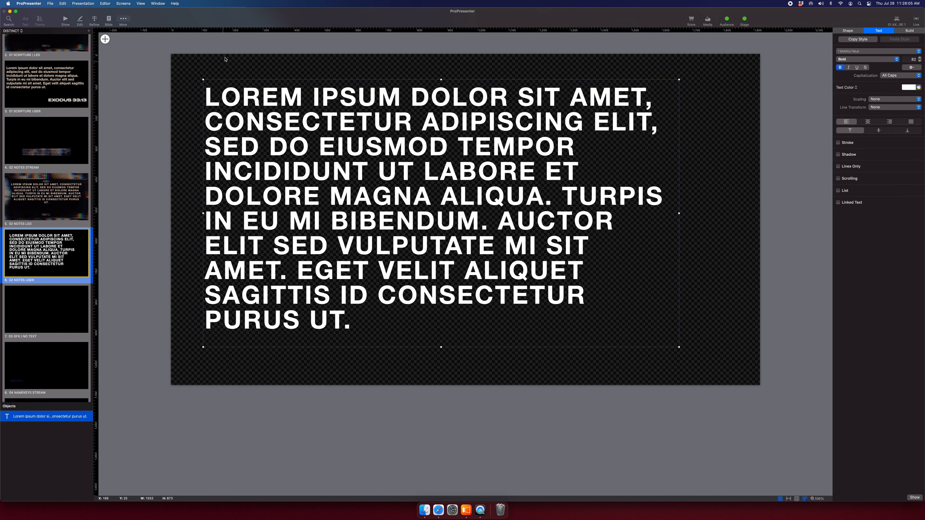
{"action": "mouse_move", "coordinate": [507, 137]}
{"action": "left_mouse_down"}
{"action": "mouse_move", "coordinate": [583, 135]}
{"action": "mouse_move", "coordinate": [512, 139]}
{"action": "left_mouse_up"}
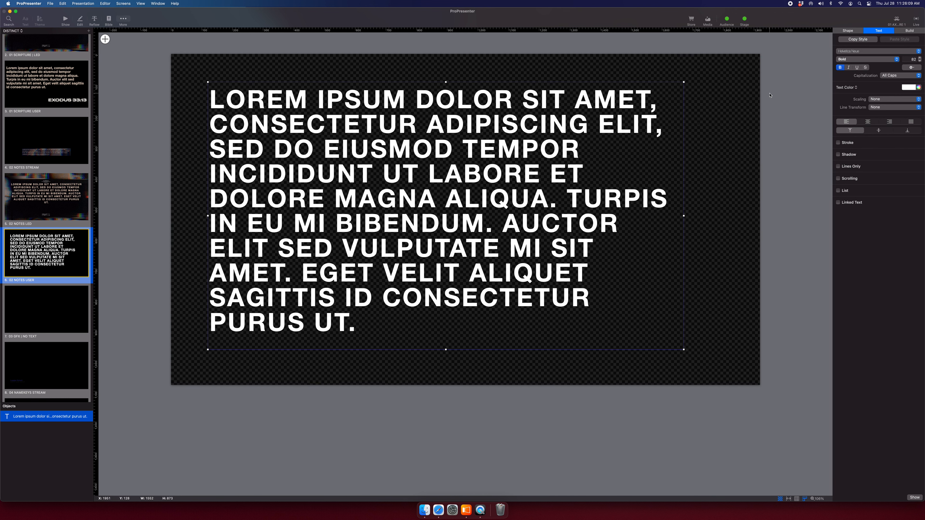
{"action": "key", "text": "ctrl+super+h"}
{"action": "key", "text": "ctrl+super+v"}
{"action": "left_click_drag", "start_coordinate": [704, 220], "coordinate": [728, 220]}
{"action": "key", "text": "ctrl+super+h"}
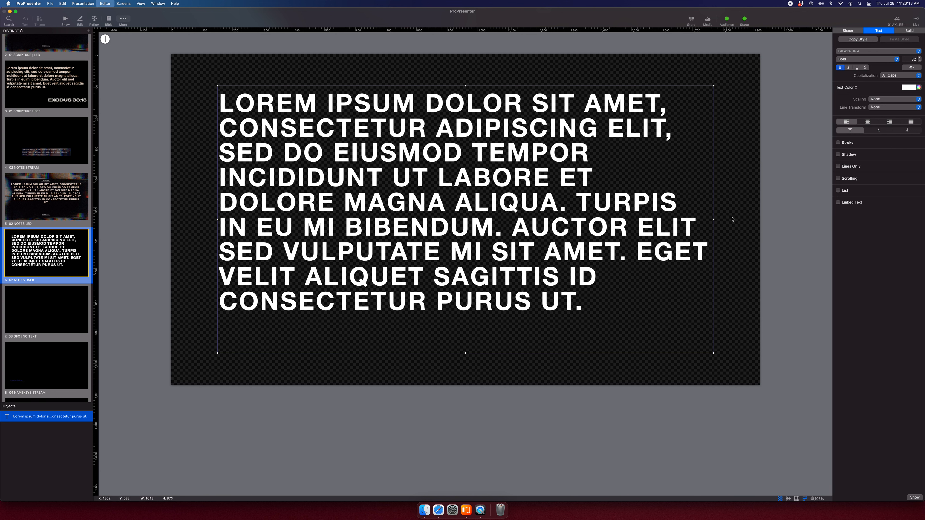
Raise the notes text font size to 85.
{"action": "triple_click", "coordinate": [920, 58]}
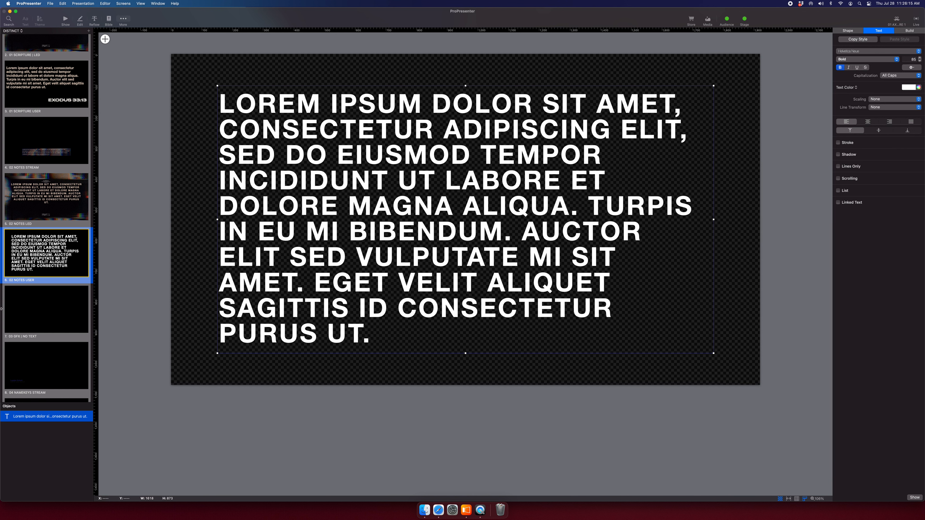
{"action": "scroll", "coordinate": [46, 255], "scroll_direction": "down", "scroll_amount": 3}
{"action": "left_click", "coordinate": [47, 200]}
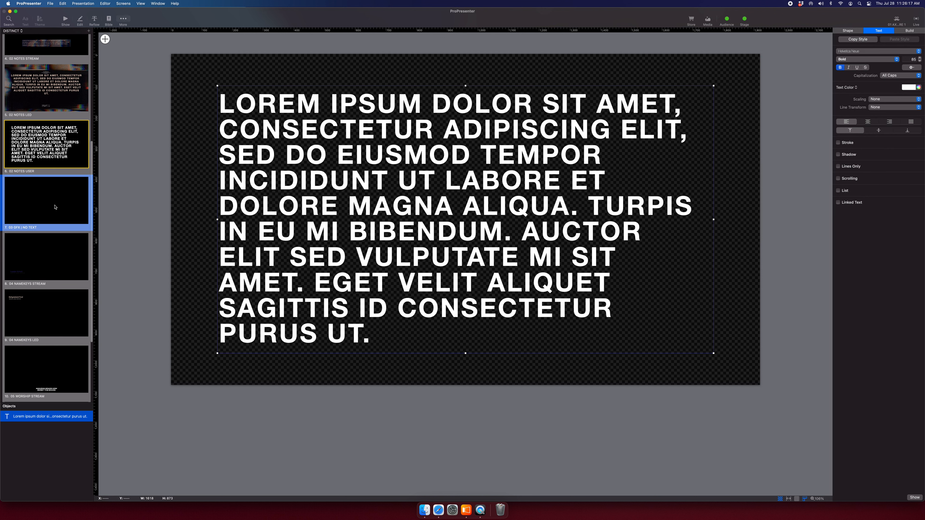
Bring the first Text placeholder onto the slide and shrink it to 276 × 122.
{"action": "scroll", "coordinate": [261, 212], "scroll_direction": "up", "scroll_amount": 3}
{"action": "scroll", "coordinate": [264, 213], "scroll_direction": "left", "scroll_amount": 2}
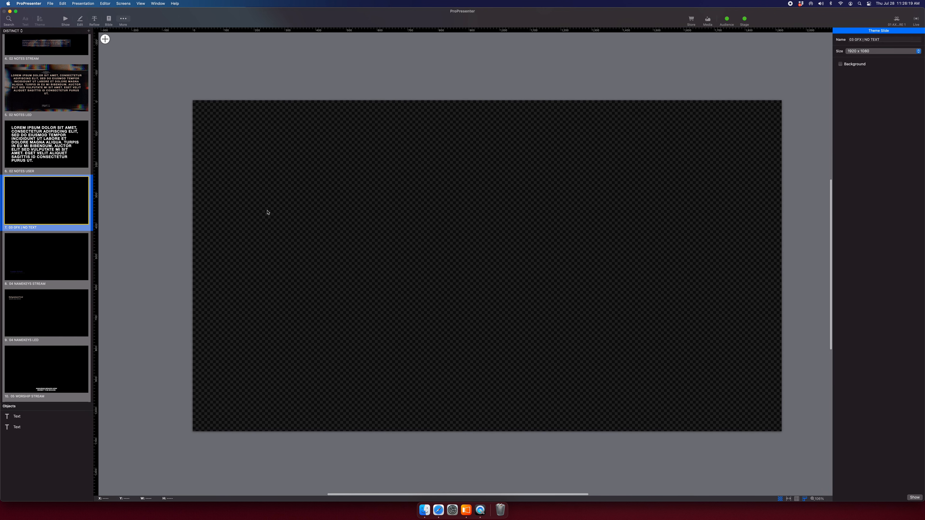
{"action": "scroll", "coordinate": [268, 213], "scroll_direction": "down", "scroll_amount": 5}
{"action": "scroll", "coordinate": [269, 213], "scroll_direction": "left", "scroll_amount": 3}
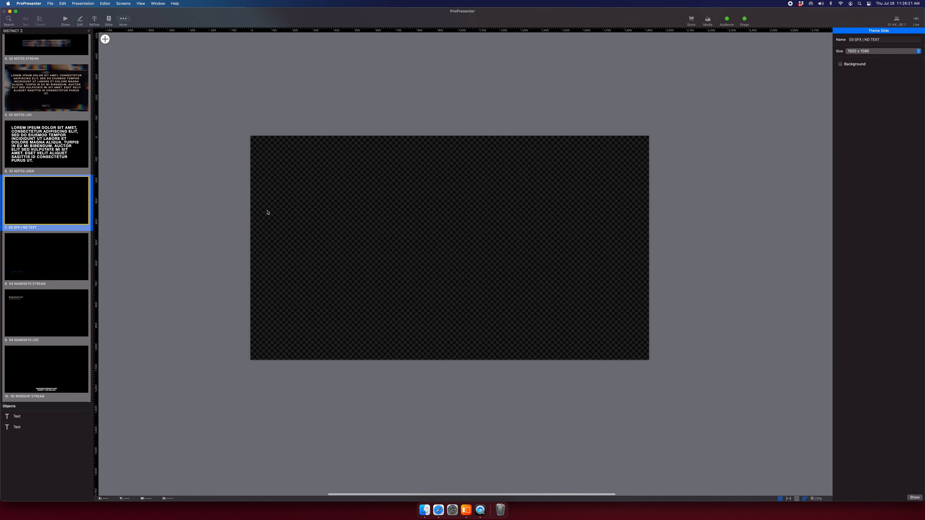
{"action": "left_click", "coordinate": [17, 416]}
{"action": "left_click_drag", "start_coordinate": [134, 256], "coordinate": [344, 244]}
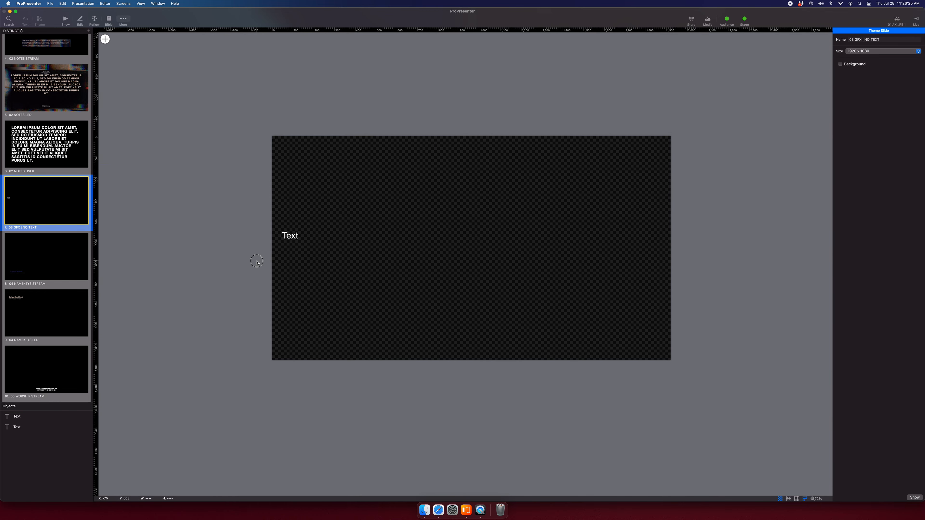
{"action": "left_click_drag", "start_coordinate": [439, 320], "coordinate": [246, 159]}
Shrink the larger Text box to 440 × 250 and park it back above the slide.
{"action": "left_click", "coordinate": [353, 76]}
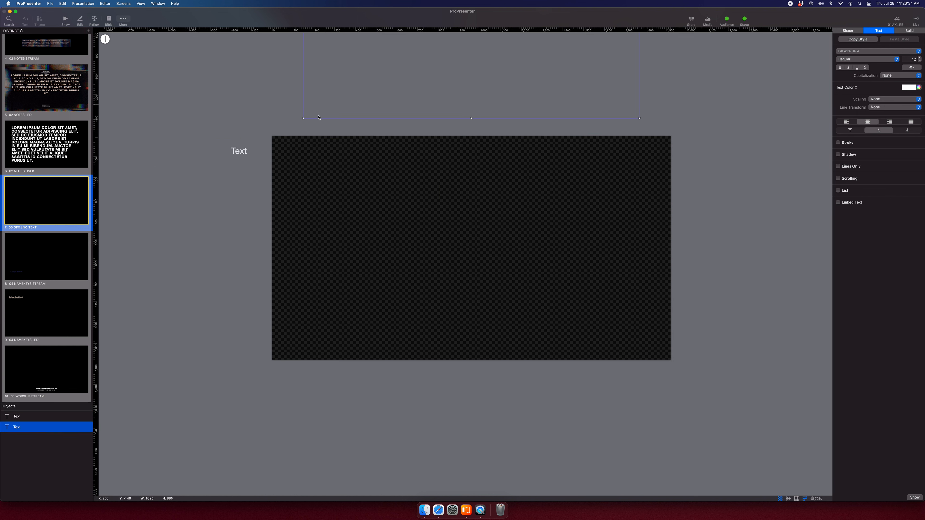
{"action": "left_click_drag", "start_coordinate": [447, 78], "coordinate": [465, 206]}
{"action": "left_click_drag", "start_coordinate": [607, 108], "coordinate": [343, 233]}
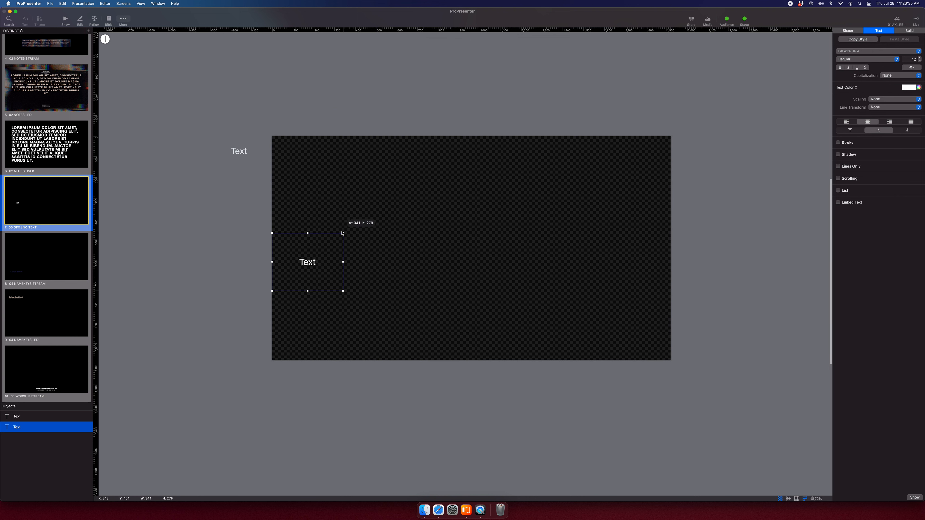
{"action": "left_click_drag", "start_coordinate": [302, 266], "coordinate": [301, 97]}
{"action": "left_click", "coordinate": [368, 97]}
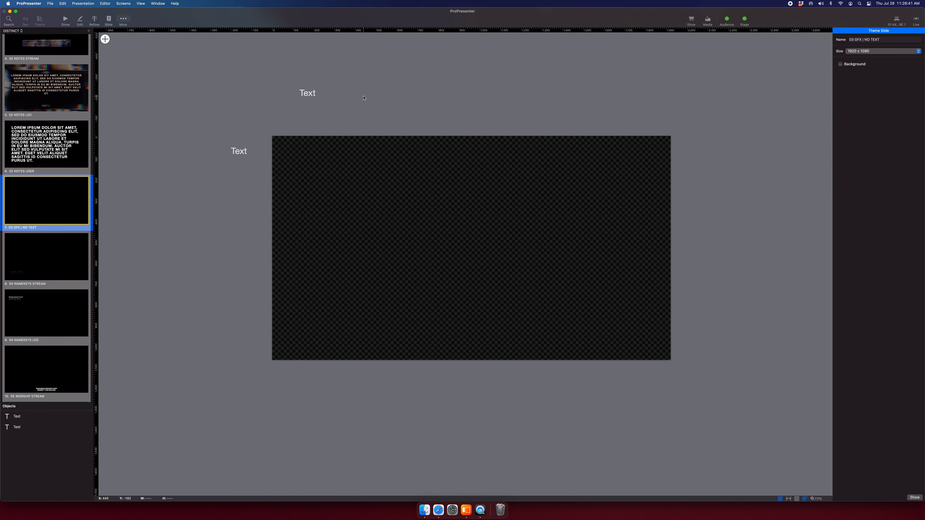
Check both parked Text boxes, then glance at the 04 NAMEKEYS STREAM slide.
{"action": "left_click", "coordinate": [325, 94]}
{"action": "left_click", "coordinate": [210, 168]}
{"action": "left_click", "coordinate": [220, 160]}
{"action": "left_click", "coordinate": [248, 112]}
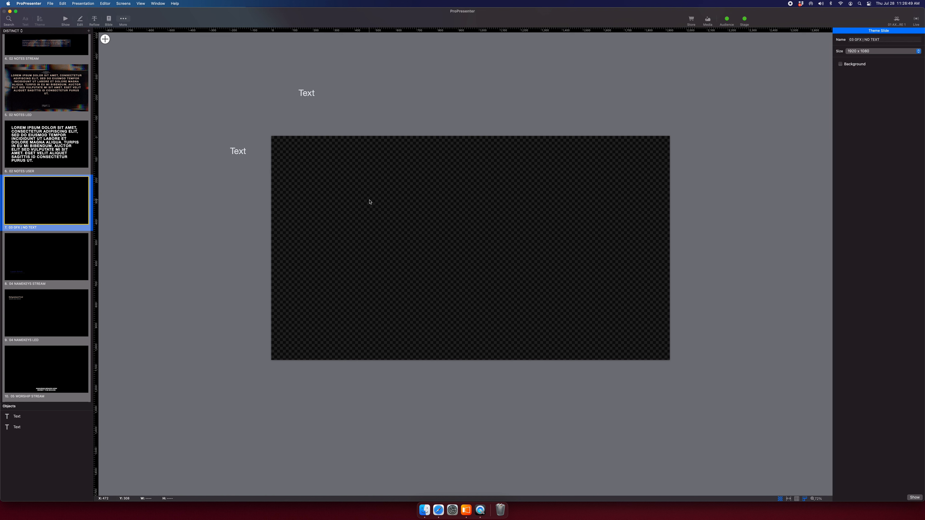
{"action": "scroll", "coordinate": [369, 202], "scroll_direction": "left", "scroll_amount": 3}
{"action": "scroll", "coordinate": [369, 201], "scroll_direction": "up", "scroll_amount": 2}
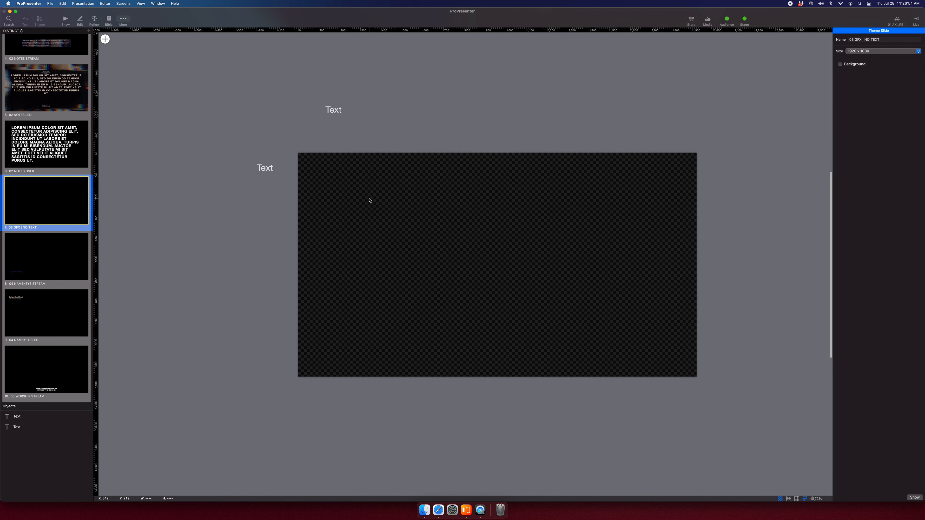
{"action": "left_click", "coordinate": [73, 255]}
On 04 NAMEKEYS STREAM, replace the old Name_L3.png with a fresh copy from Finder.
{"action": "left_click", "coordinate": [62, 212]}
{"action": "left_click", "coordinate": [54, 263]}
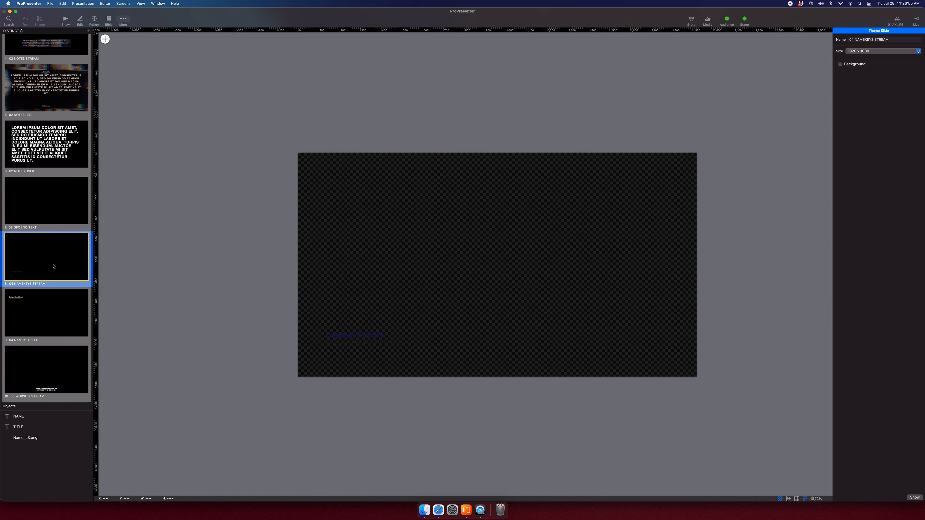
{"action": "left_click", "coordinate": [40, 437]}
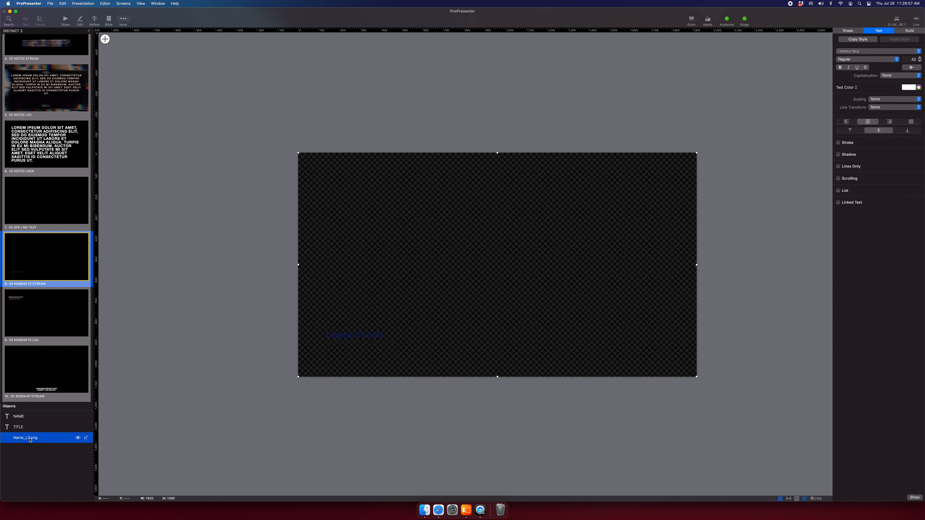
{"action": "key", "text": "Delete"}
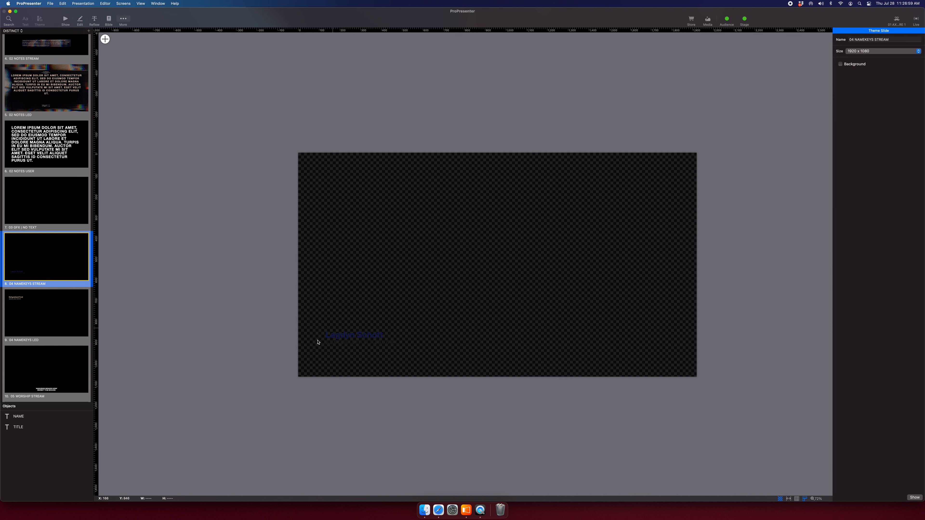
{"action": "key", "text": "super+Tab"}
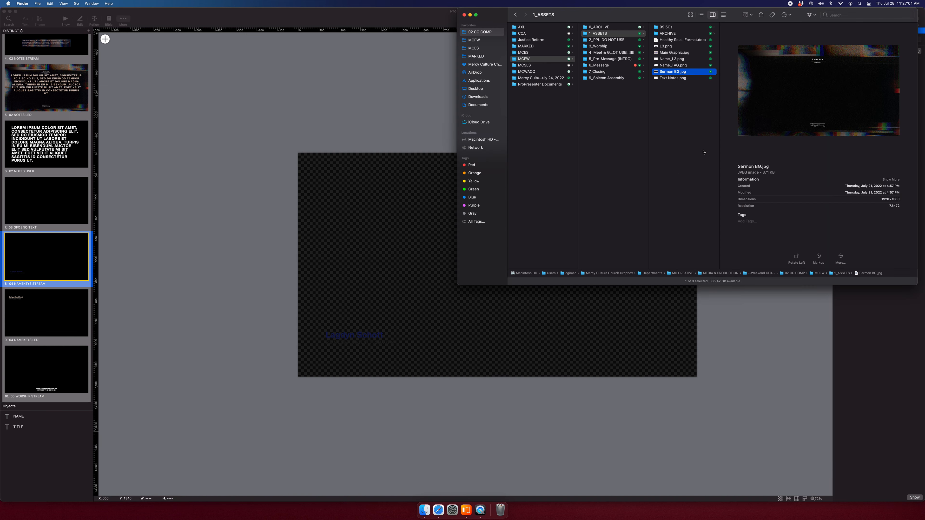
{"action": "left_click", "coordinate": [685, 59]}
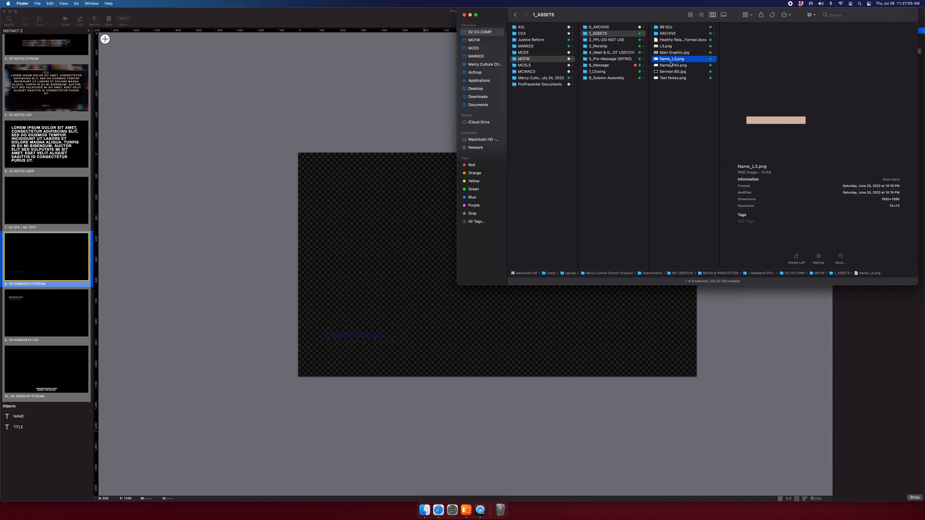
{"action": "left_click_drag", "start_coordinate": [683, 62], "coordinate": [252, 184]}
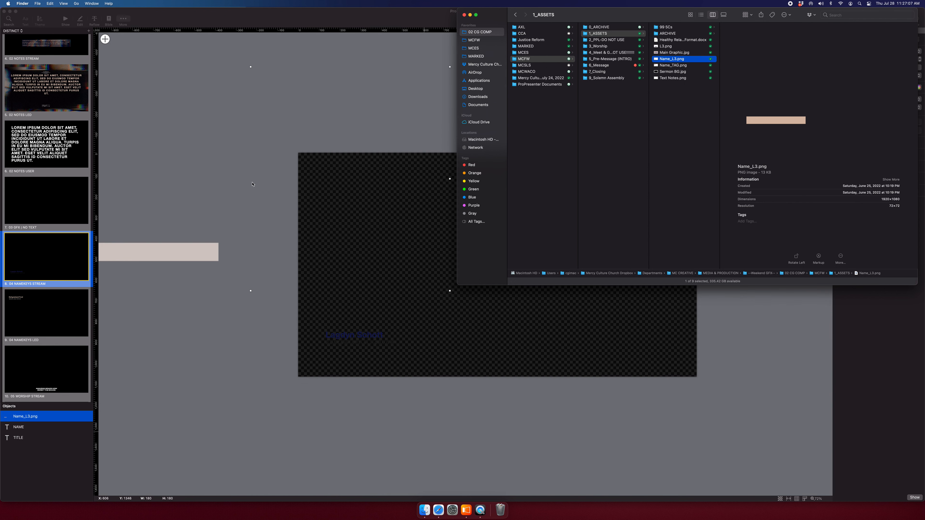
{"action": "left_click", "coordinate": [282, 156]}
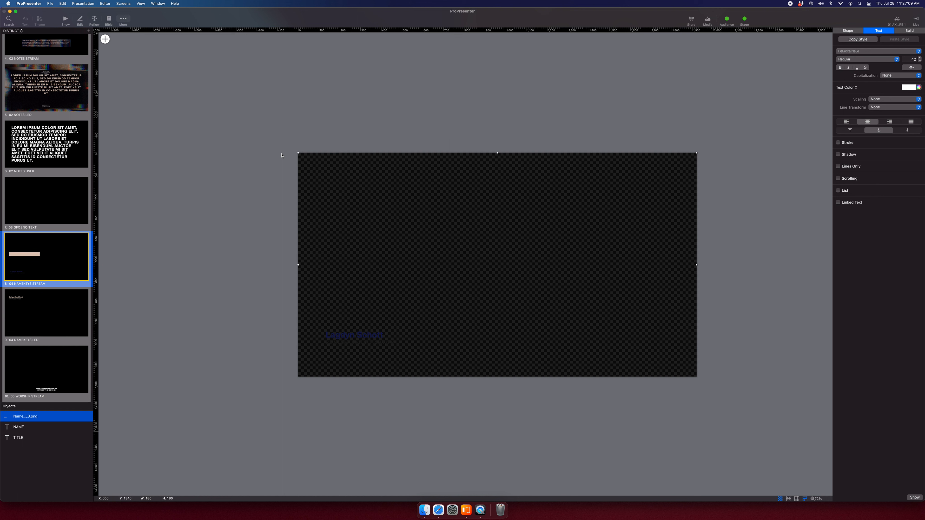
Send the Name_L3.png bar behind the name and title, and nudge both texts onto it.
{"action": "left_click_drag", "start_coordinate": [45, 413], "coordinate": [40, 443]}
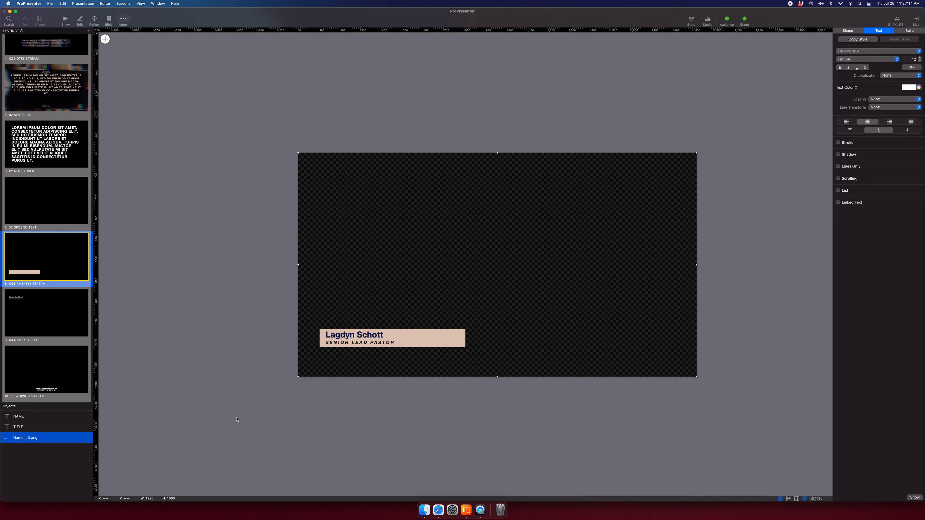
{"action": "left_click", "coordinate": [46, 417]}
{"action": "left_click", "coordinate": [46, 427], "text": "shift"}
{"action": "left_click_drag", "start_coordinate": [348, 336], "coordinate": [388, 348]}
{"action": "left_click", "coordinate": [374, 396]}
Increase the SENIOR LEAD PASTOR title font size from 22 to 29.
{"action": "left_click", "coordinate": [386, 345]}
{"action": "left_click", "coordinate": [919, 58]}
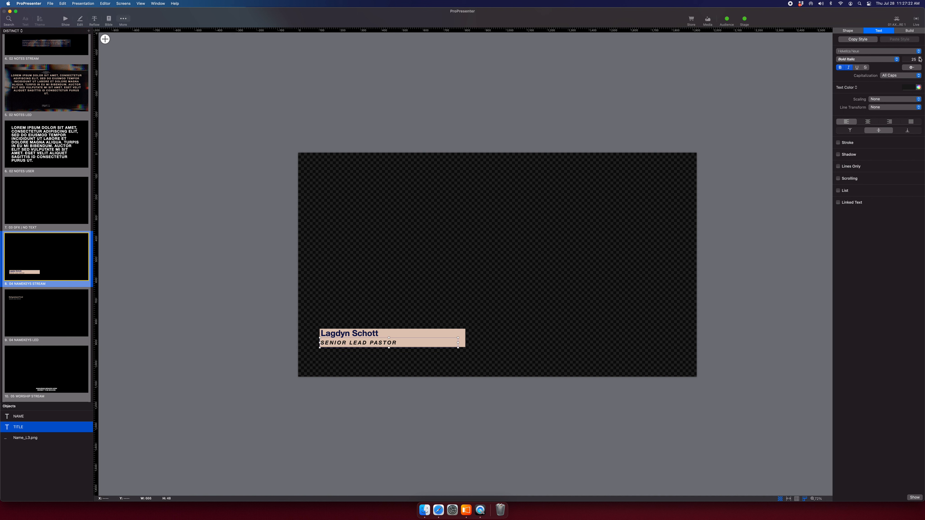
{"action": "left_click", "coordinate": [384, 484]}
{"action": "left_click", "coordinate": [369, 336]}
{"action": "left_click", "coordinate": [362, 400]}
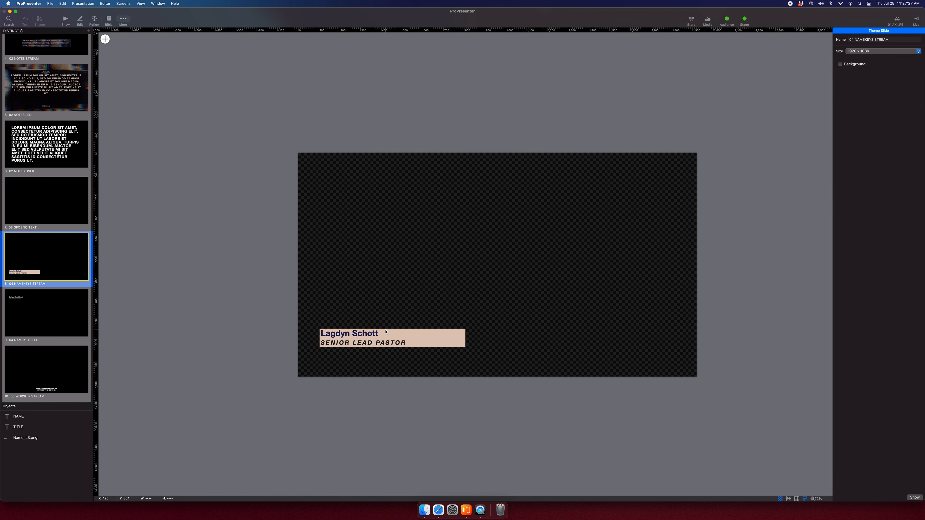
{"action": "scroll", "coordinate": [667, 435], "scroll_direction": "right", "scroll_amount": 1}
{"action": "left_click", "coordinate": [46, 312]}
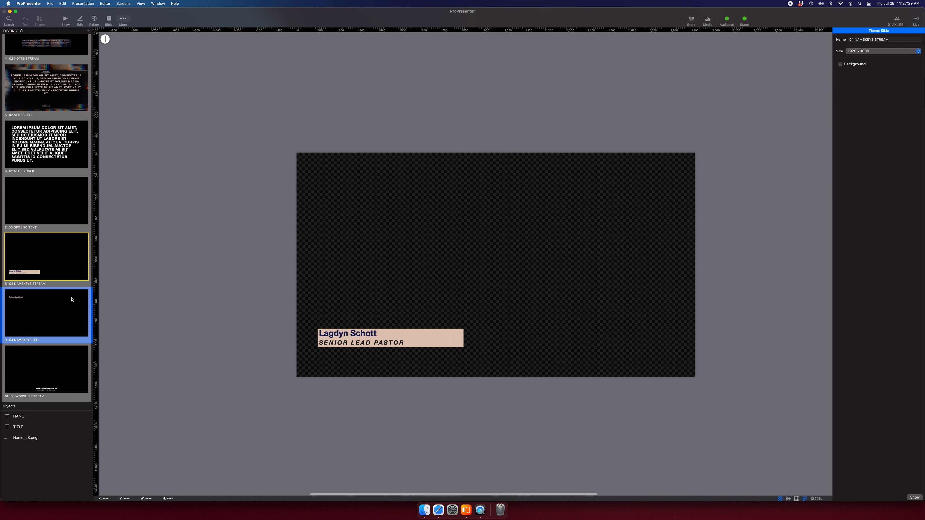
On 04 NAMEKEYS LED, replace the old Name_TAG.png with a fresh copy from Finder.
{"action": "left_click", "coordinate": [29, 438]}
{"action": "key", "text": "BackSpace"}
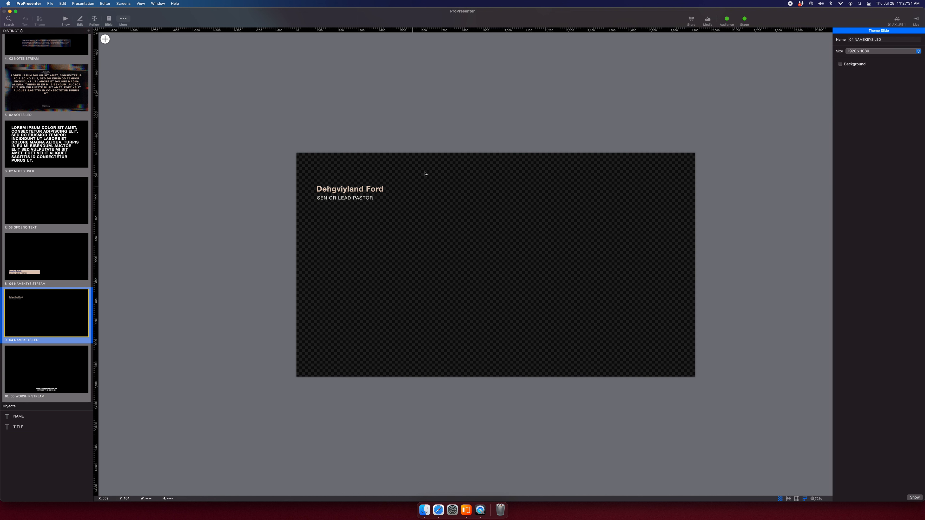
{"action": "key", "text": "super+Tab"}
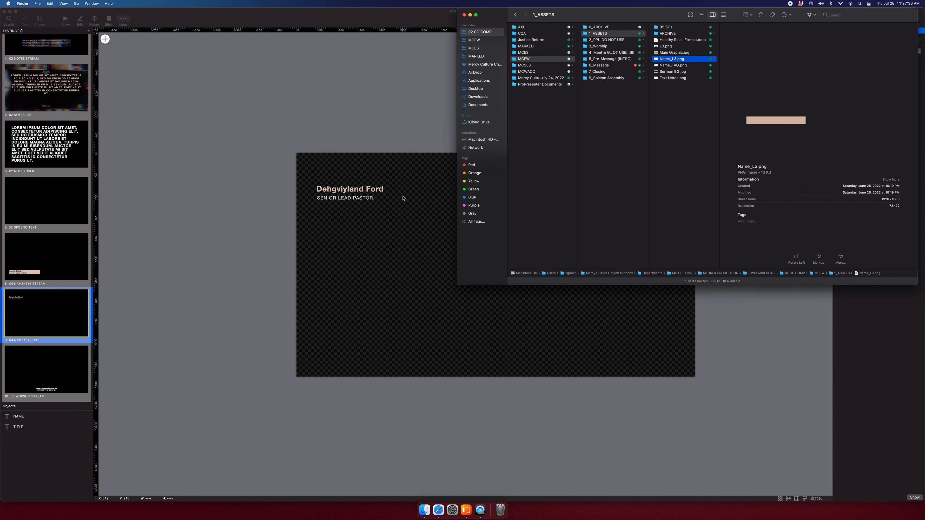
{"action": "left_click_drag", "start_coordinate": [681, 66], "coordinate": [361, 121]}
{"action": "left_click", "coordinate": [367, 120]}
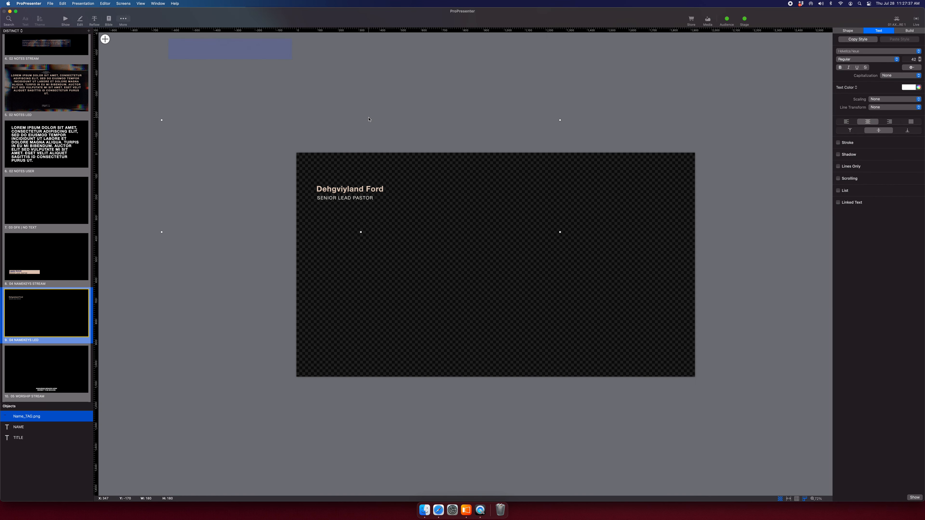
Send the tag bar behind the text, shift name and title left, and stretch the title box.
{"action": "left_click_drag", "start_coordinate": [23, 417], "coordinate": [30, 449]}
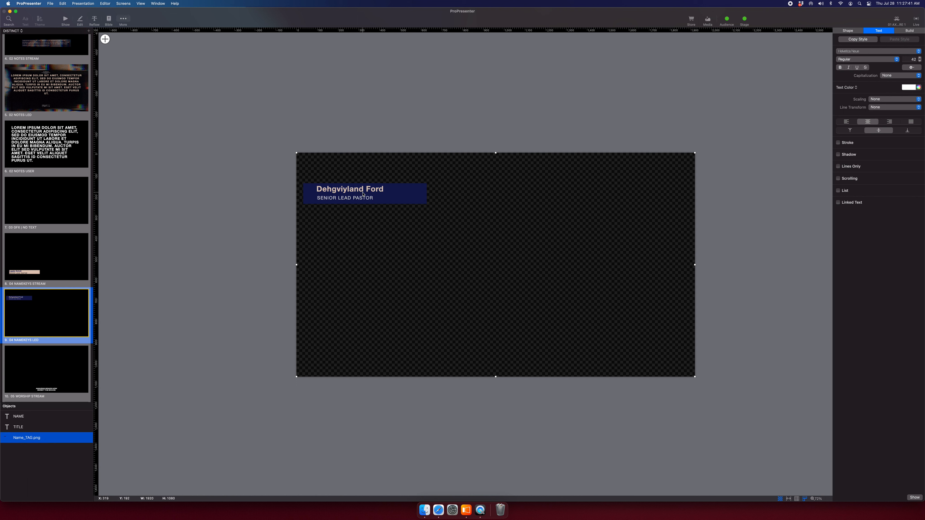
{"action": "left_click", "coordinate": [13, 417]}
{"action": "left_click", "coordinate": [15, 428], "text": "shift"}
{"action": "left_click_drag", "start_coordinate": [332, 201], "coordinate": [322, 201]}
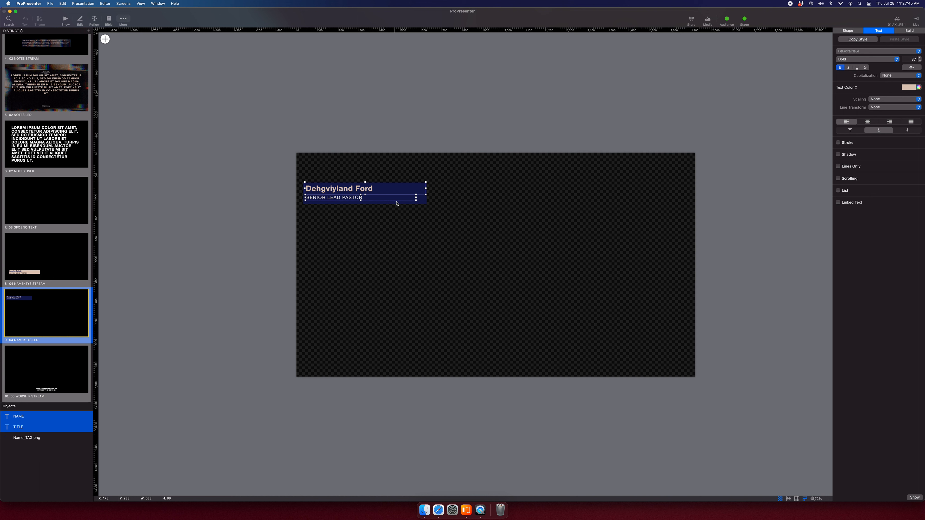
{"action": "left_click_drag", "start_coordinate": [416, 200], "coordinate": [427, 206]}
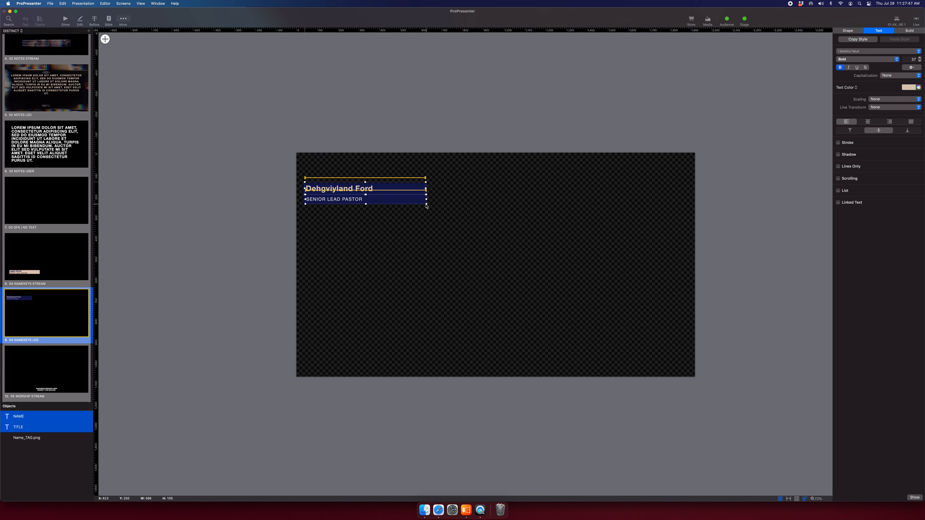
{"action": "left_click", "coordinate": [433, 140]}
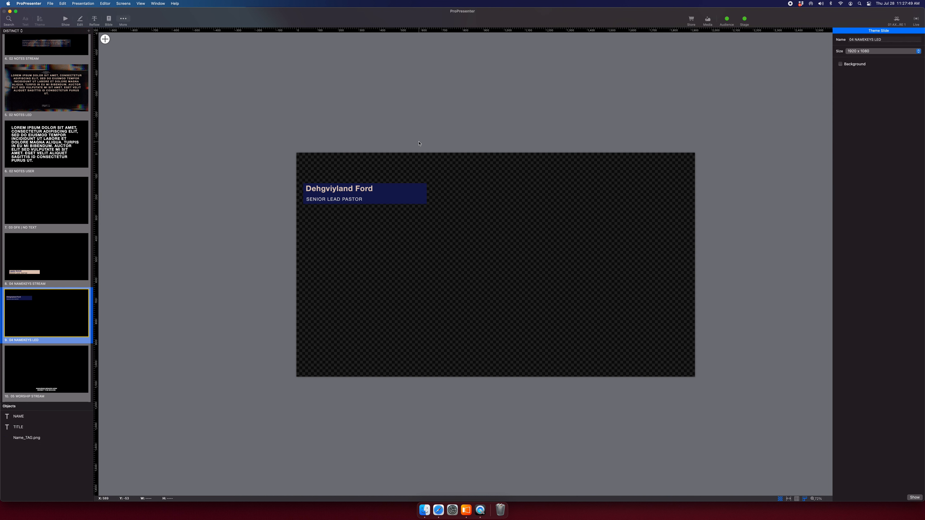
Make the SENIOR LEAD PASTOR title text bold.
{"action": "left_click", "coordinate": [338, 198]}
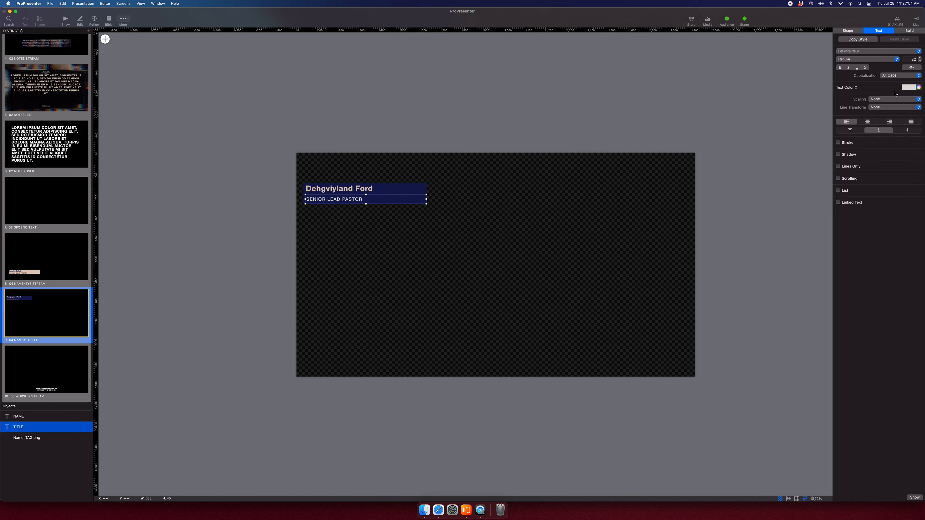
{"action": "left_click", "coordinate": [840, 67]}
{"action": "left_click", "coordinate": [198, 192]}
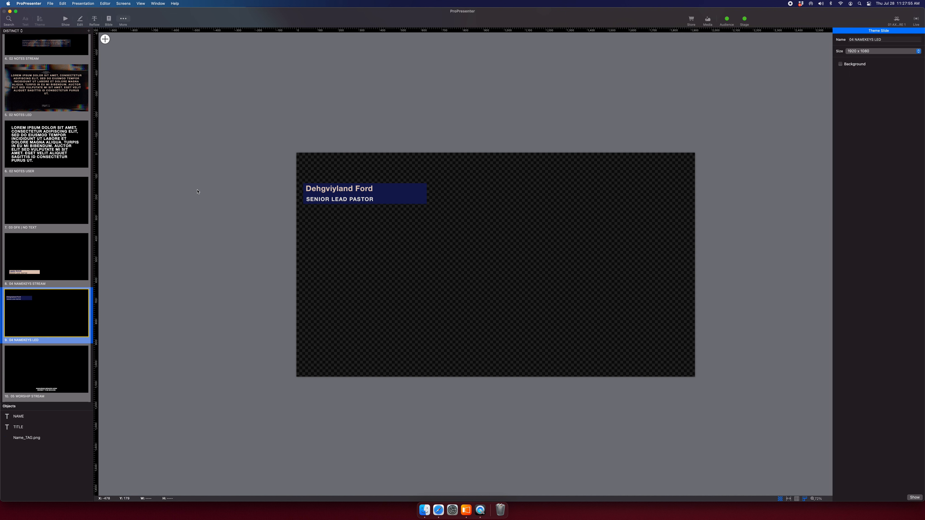
{"action": "scroll", "coordinate": [64, 298], "scroll_direction": "down", "scroll_amount": 5}
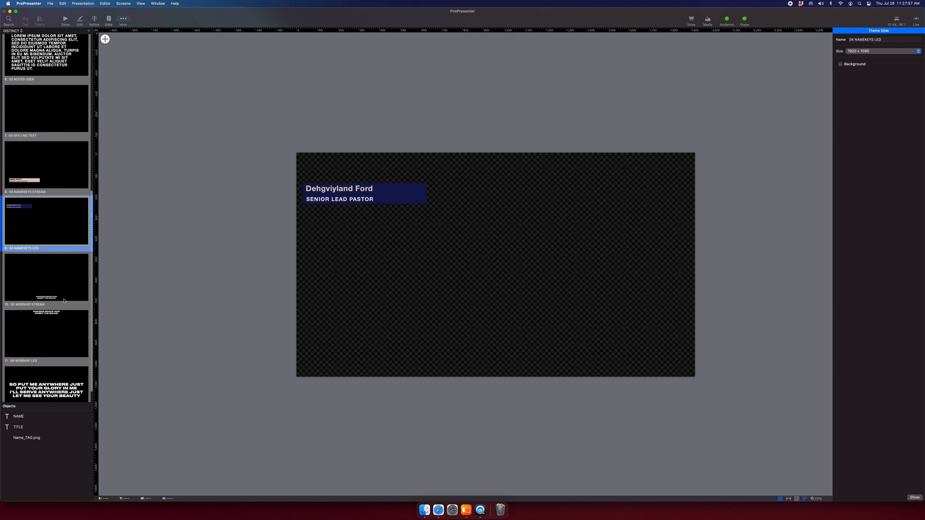
Compare the 04 NAMEKEYS STREAM and 04 NAMEKEYS LED slides back and forth.
{"action": "left_click", "coordinate": [53, 186]}
{"action": "left_click", "coordinate": [47, 208]}
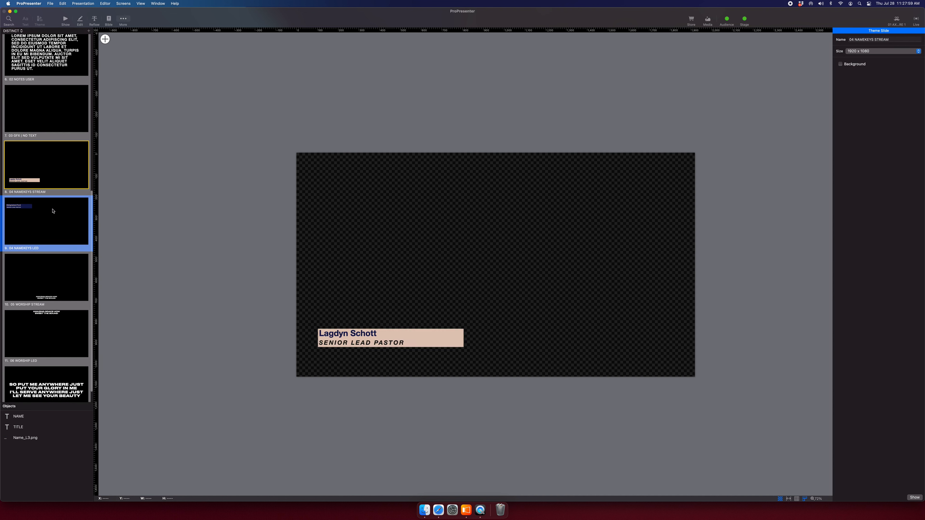
{"action": "left_click", "coordinate": [47, 152]}
{"action": "left_click", "coordinate": [53, 235]}
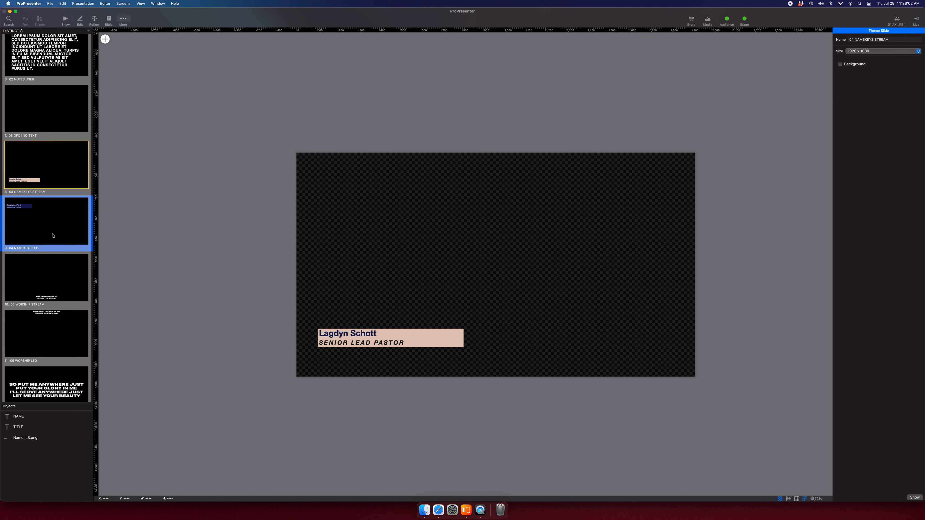
{"action": "left_click", "coordinate": [52, 184]}
{"action": "left_click", "coordinate": [25, 250]}
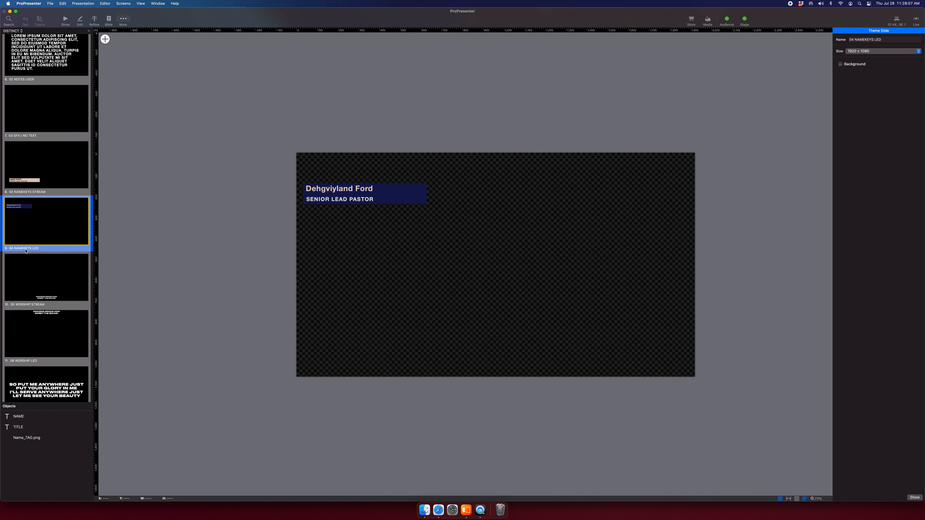
Compare the 05 WORSHIP STREAM and 06 WORSHIP LED slides back and forth.
{"action": "scroll", "coordinate": [36, 284], "scroll_direction": "down", "scroll_amount": 1}
{"action": "left_click", "coordinate": [35, 263]}
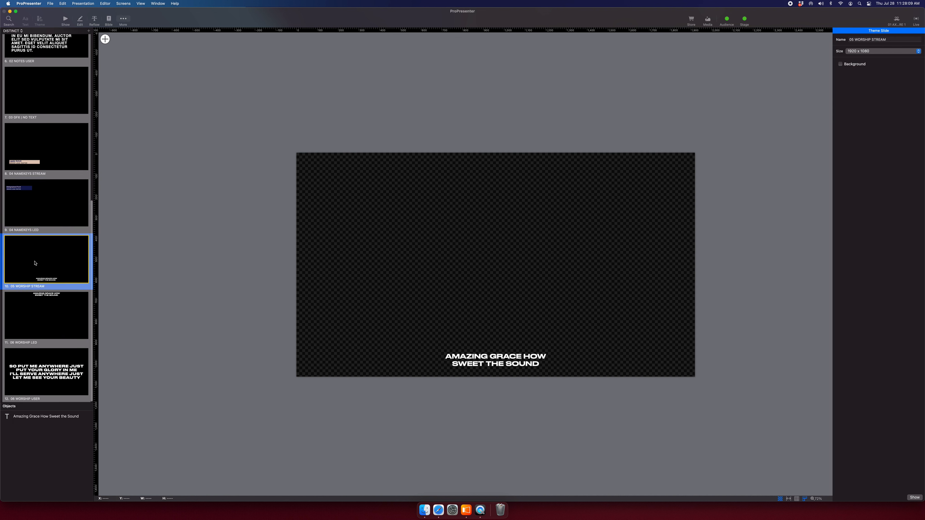
{"action": "left_click", "coordinate": [47, 307]}
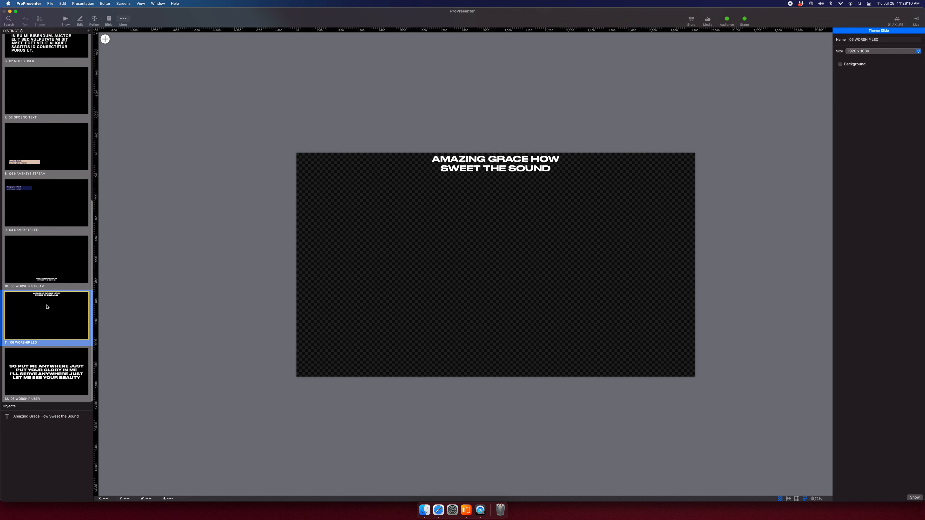
{"action": "left_click", "coordinate": [48, 274]}
{"action": "left_click", "coordinate": [54, 314]}
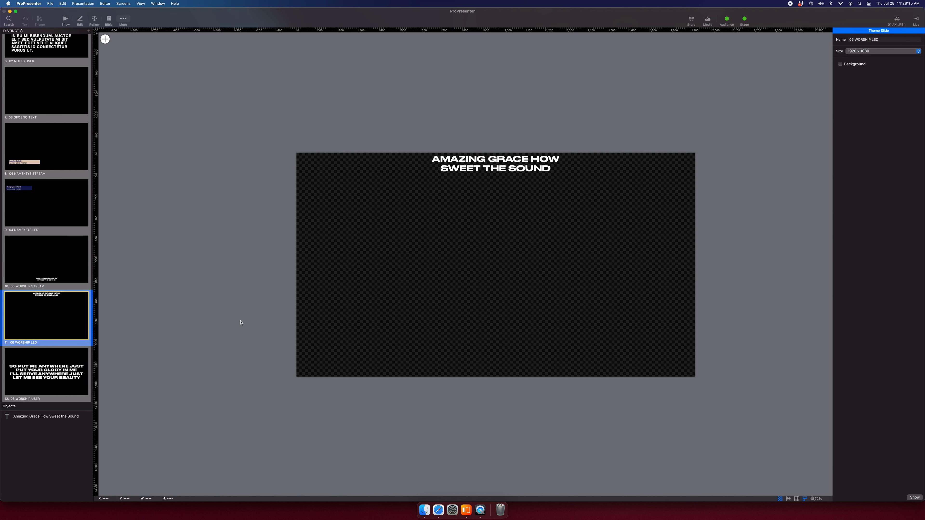
{"action": "left_click", "coordinate": [24, 277]}
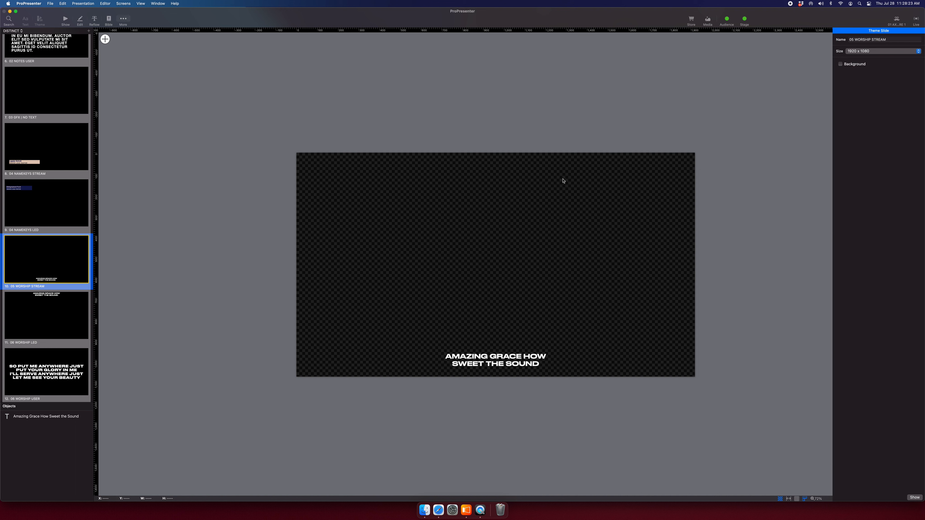
{"action": "left_click", "coordinate": [62, 337]}
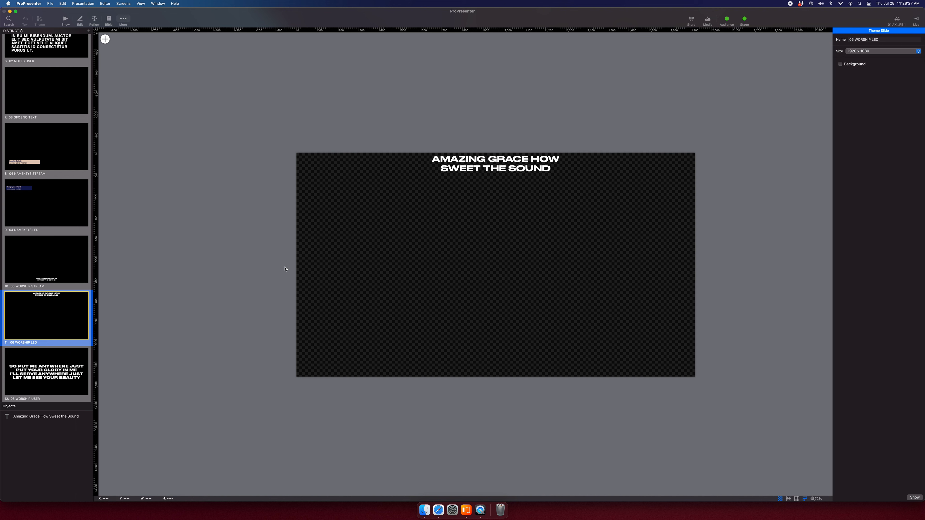
{"action": "left_click", "coordinate": [61, 272]}
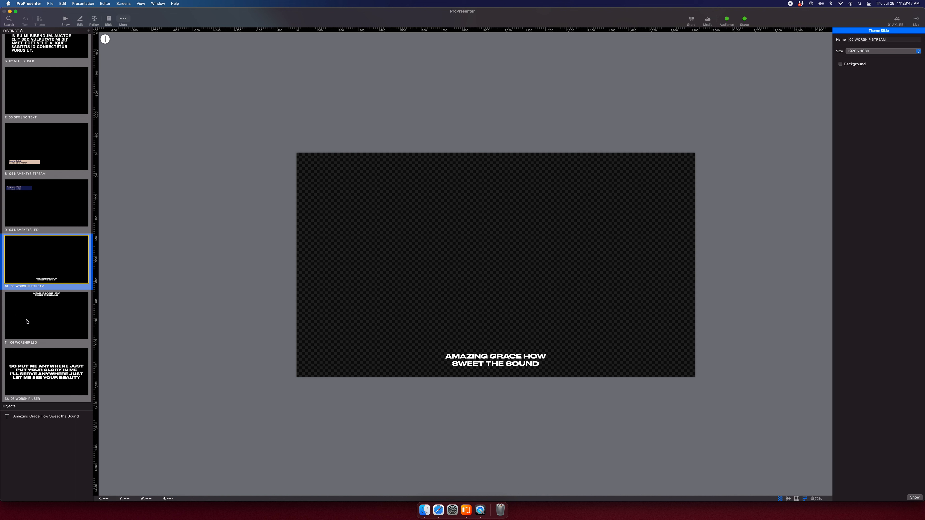
{"action": "left_click", "coordinate": [37, 321]}
{"action": "left_click", "coordinate": [49, 286]}
{"action": "left_click", "coordinate": [43, 337]}
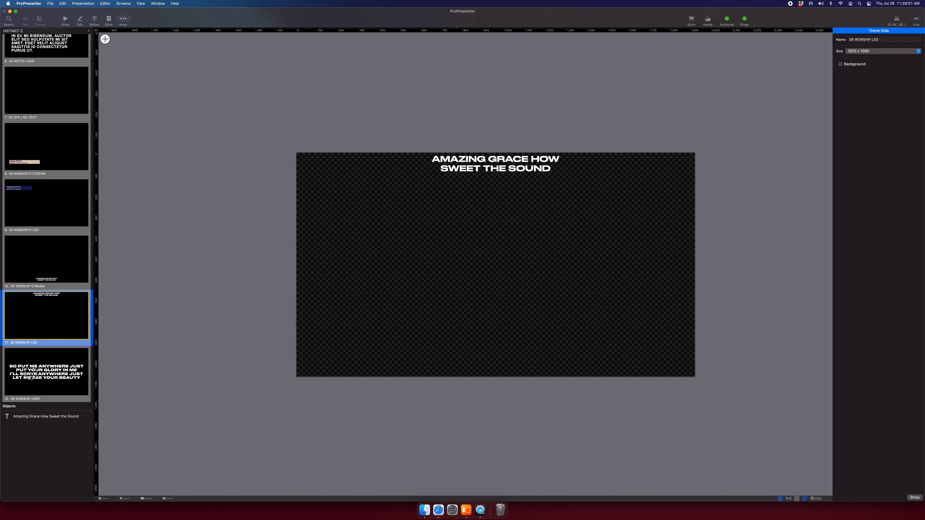
Open 06 WORSHIP USER, then return to the 01 SCRIPTURE | STREAM theme slide.
{"action": "left_click", "coordinate": [85, 356]}
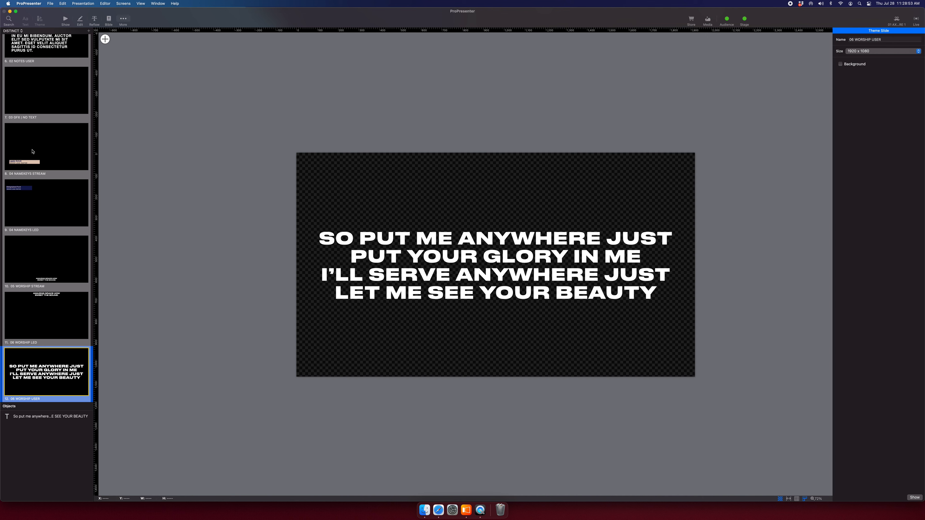
{"action": "scroll", "coordinate": [33, 149], "scroll_direction": "up", "scroll_amount": 10}
{"action": "scroll", "coordinate": [37, 136], "scroll_direction": "down", "scroll_amount": 10}
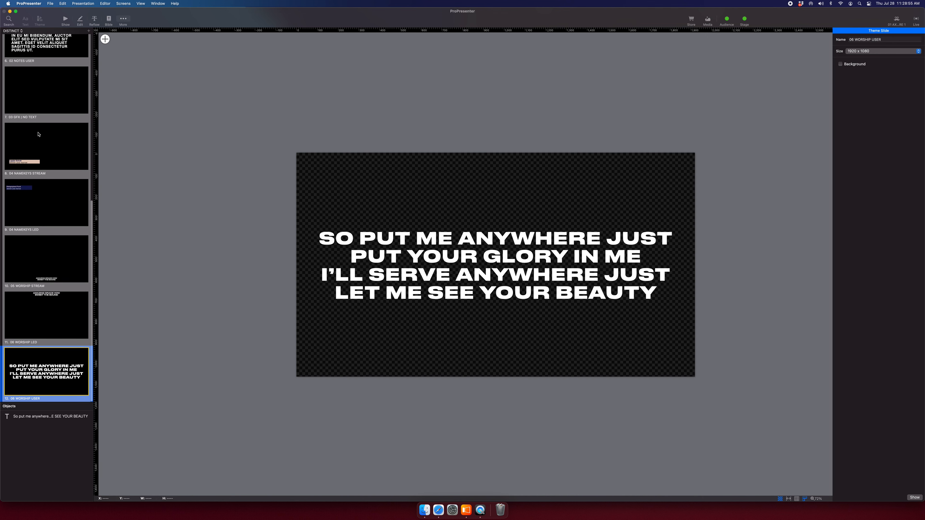
{"action": "scroll", "coordinate": [38, 134], "scroll_direction": "up", "scroll_amount": 10}
{"action": "left_click", "coordinate": [39, 116]}
{"action": "left_click", "coordinate": [40, 80]}
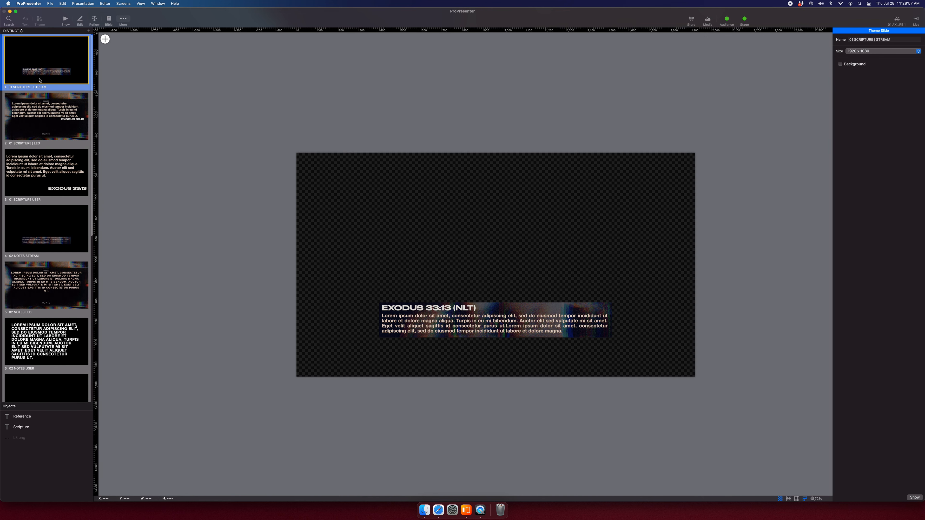
Exit the Theme Editor with the Show button, returning to the 04 AXL Message presentation.
{"action": "scroll", "coordinate": [40, 80], "scroll_direction": "down", "scroll_amount": 10}
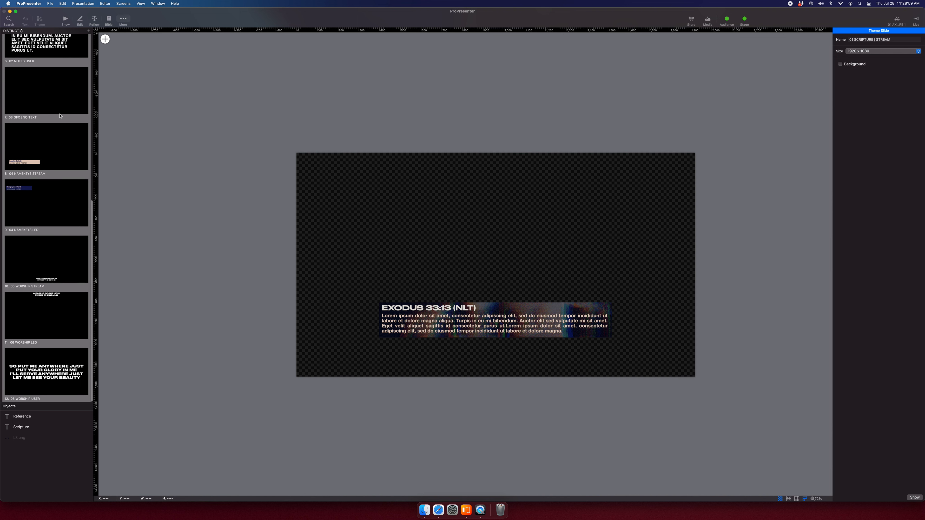
{"action": "scroll", "coordinate": [62, 113], "scroll_direction": "up", "scroll_amount": 10}
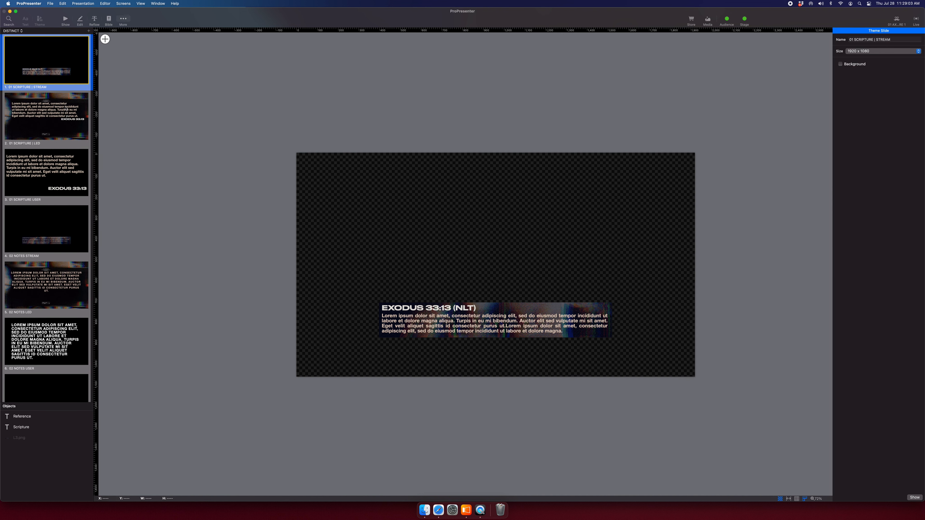
{"action": "scroll", "coordinate": [102, 58], "scroll_direction": "left", "scroll_amount": 1}
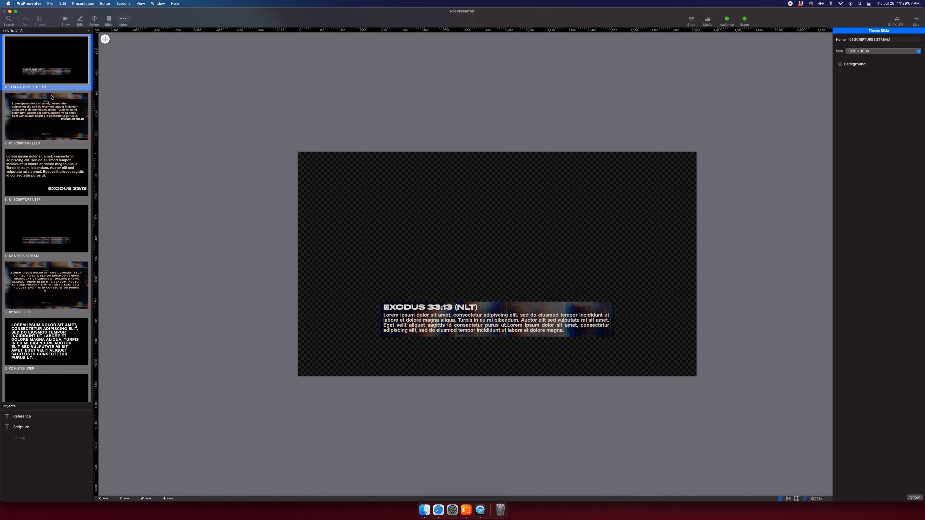
{"action": "left_click", "coordinate": [120, 20]}
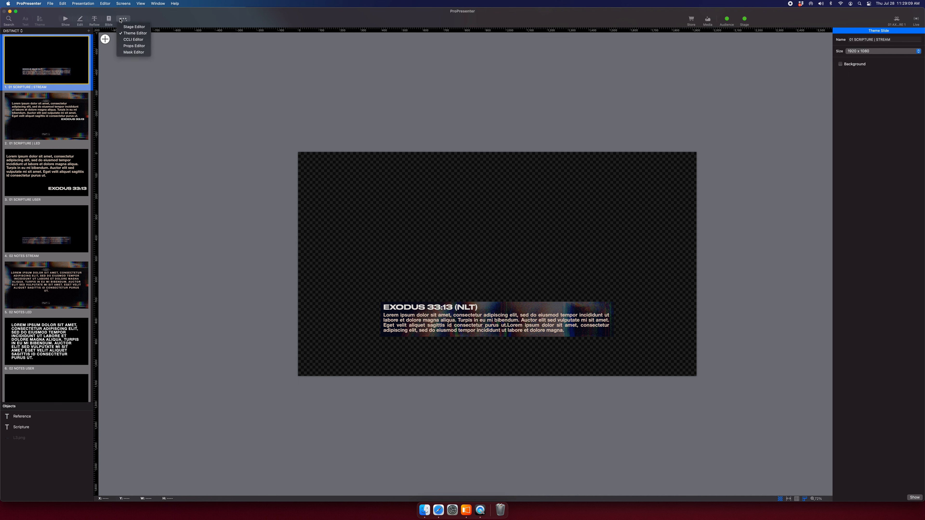
{"action": "left_click", "coordinate": [139, 13]}
{"action": "left_click", "coordinate": [63, 20]}
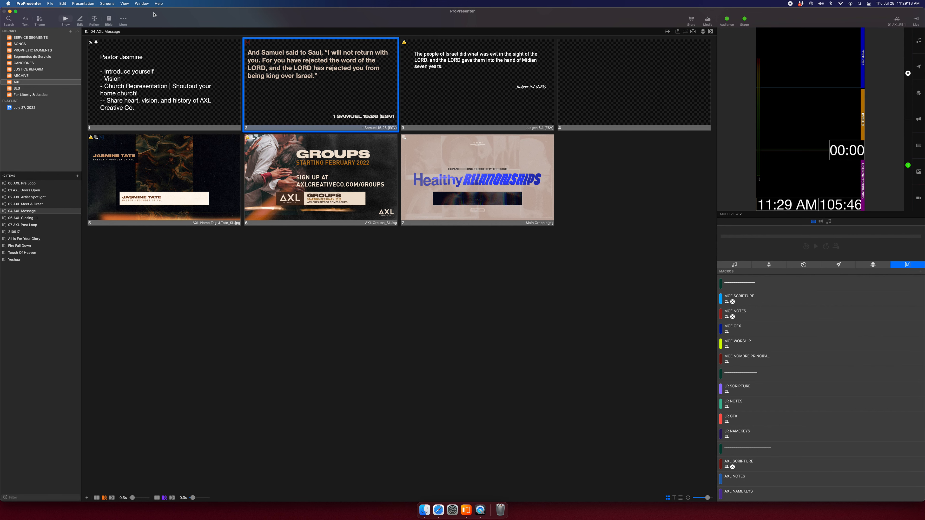
Open the Looks editor for the live look from the Screens menu.
{"action": "left_click", "coordinate": [107, 3]}
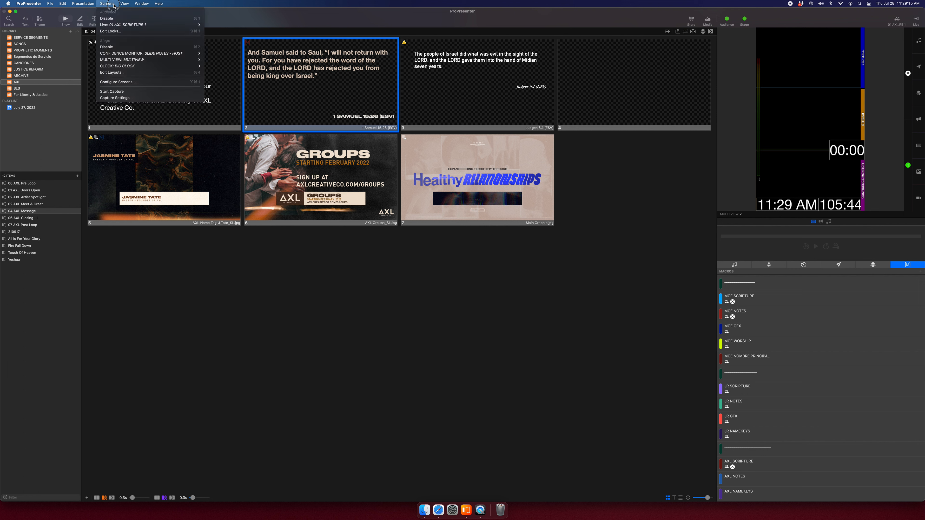
{"action": "left_click", "coordinate": [107, 3]}
{"action": "left_click", "coordinate": [106, 3]}
{"action": "left_click", "coordinate": [111, 31]}
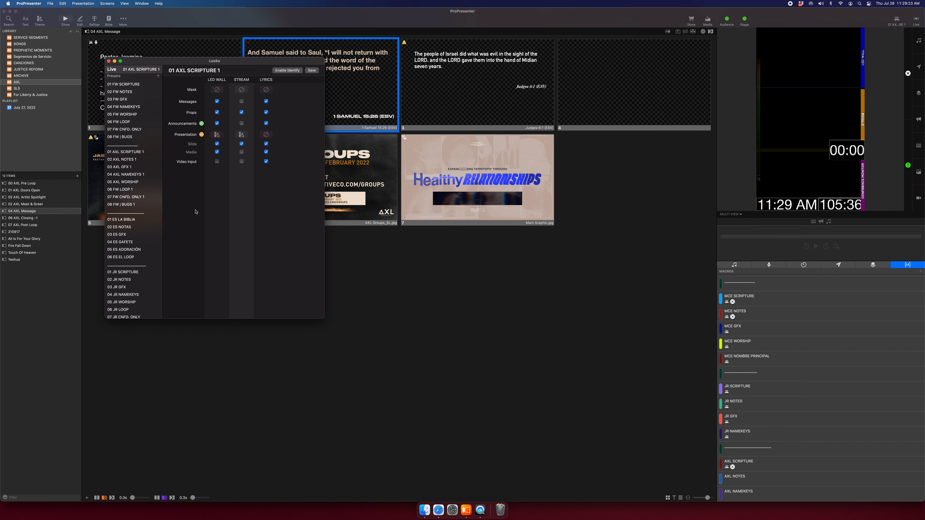
{"action": "scroll", "coordinate": [120, 77], "scroll_direction": "down", "scroll_amount": 3}
{"action": "scroll", "coordinate": [131, 204], "scroll_direction": "up", "scroll_amount": 3}
Delete the LYRICS output screen in Screen Configuration, then move the Looks window aside.
{"action": "left_click", "coordinate": [107, 4]}
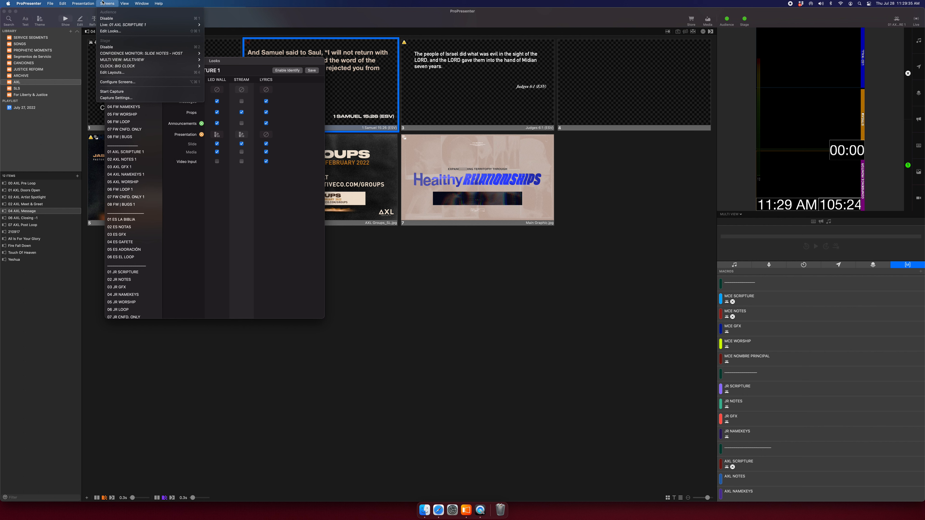
{"action": "left_click", "coordinate": [118, 82]}
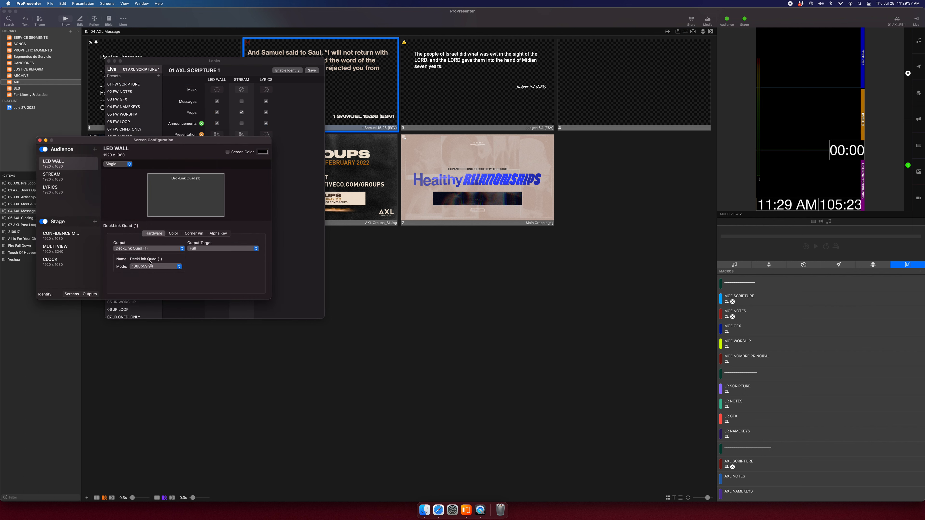
{"action": "left_click", "coordinate": [66, 193]}
{"action": "key", "text": "Delete"}
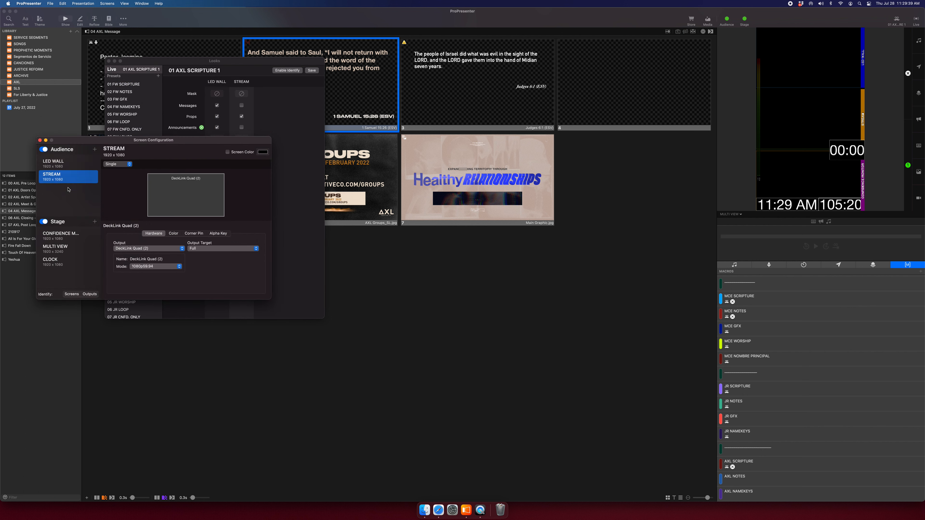
{"action": "left_click", "coordinate": [40, 140]}
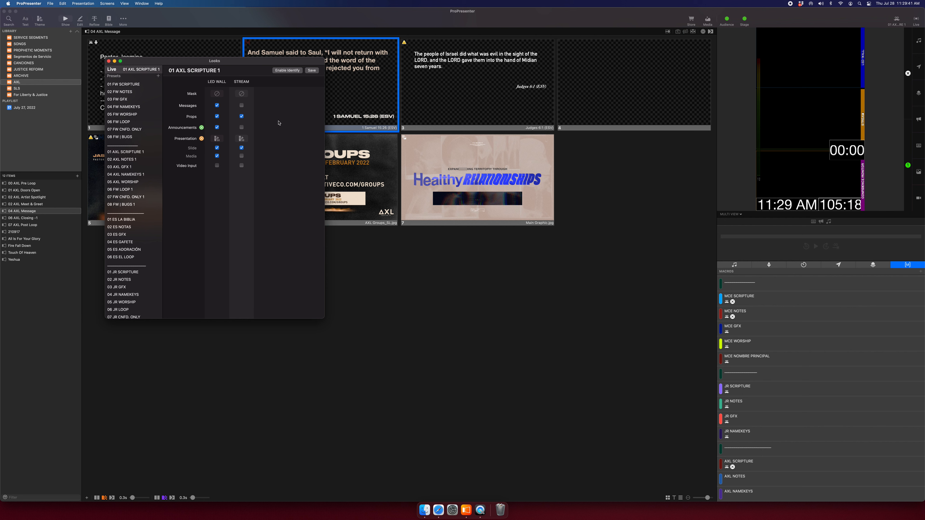
{"action": "scroll", "coordinate": [136, 137], "scroll_direction": "down", "scroll_amount": 2}
{"action": "scroll", "coordinate": [135, 137], "scroll_direction": "up", "scroll_amount": 3}
{"action": "left_click_drag", "start_coordinate": [141, 63], "coordinate": [222, 75]}
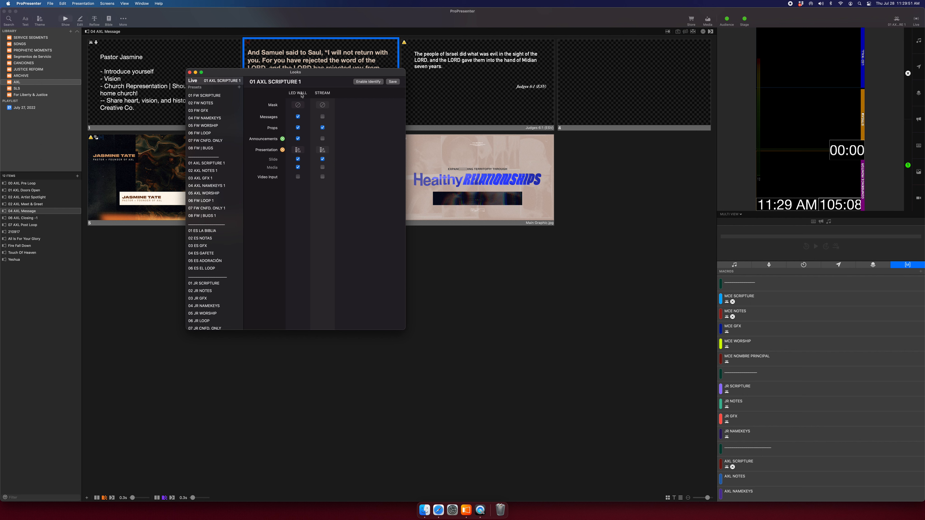
Duplicate the 01 FW SCRIPTURE, 02 FW NOTES and 04 FW NAMEKEYS looks.
{"action": "left_click", "coordinate": [213, 96]}
{"action": "right_click", "coordinate": [214, 98]}
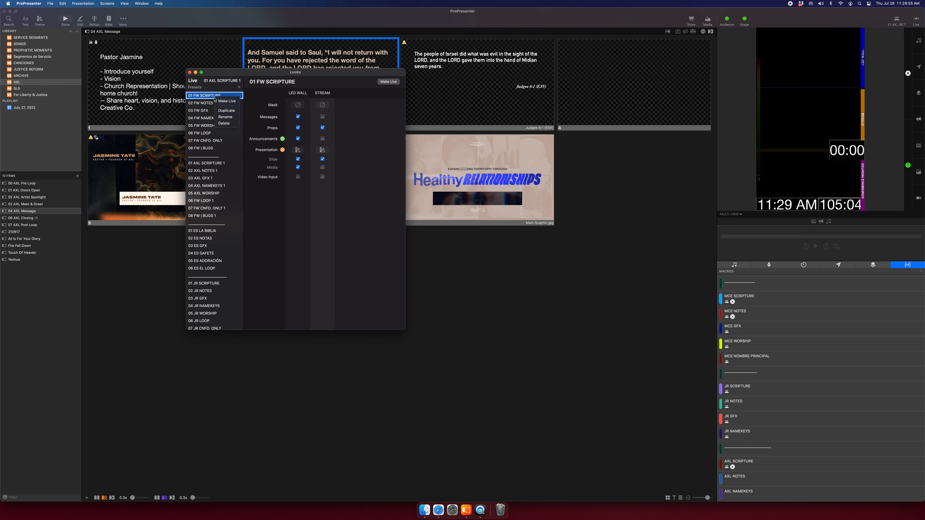
{"action": "left_click", "coordinate": [226, 111]}
{"action": "right_click", "coordinate": [213, 111]}
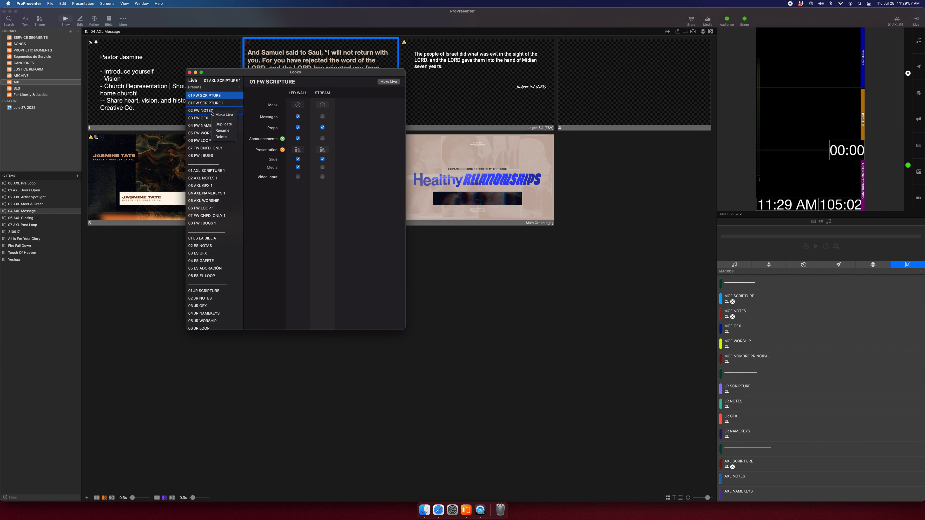
{"action": "left_click", "coordinate": [223, 124]}
{"action": "right_click", "coordinate": [221, 132]}
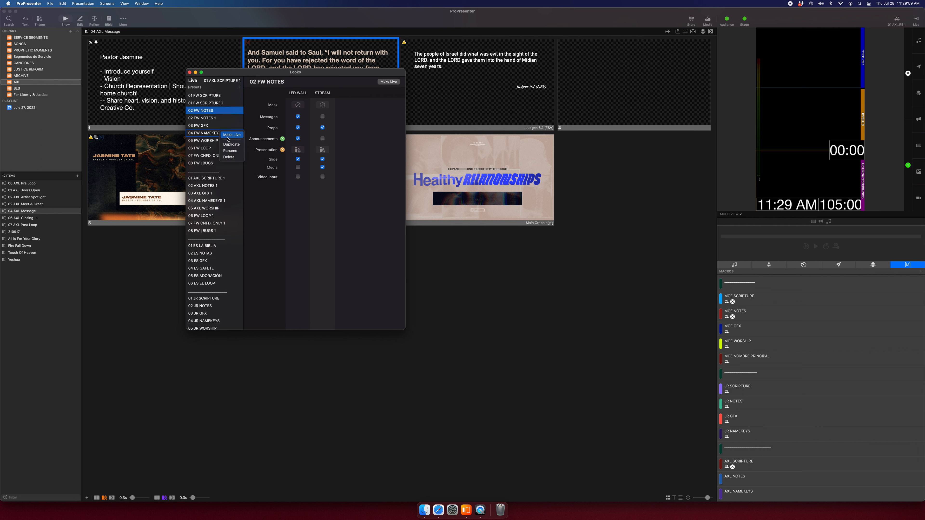
{"action": "left_click", "coordinate": [230, 145]}
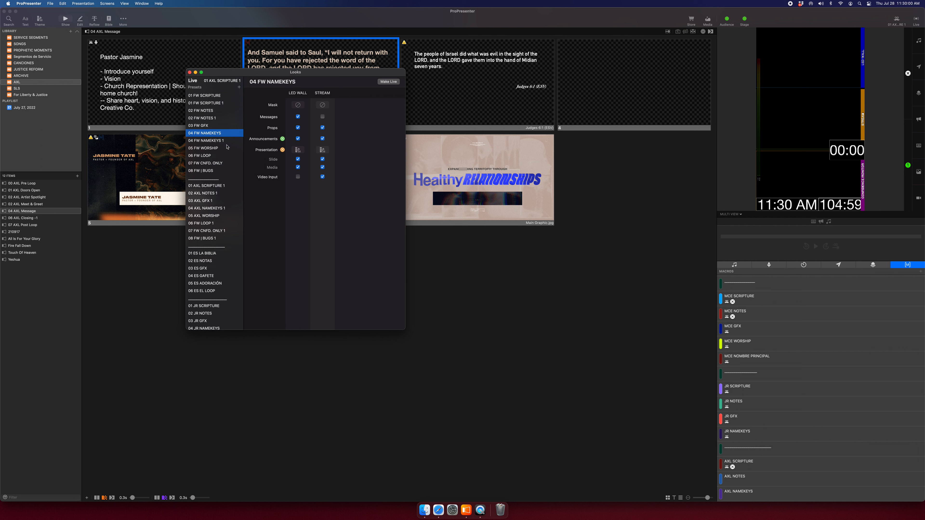
Duplicate the divider row and drag the copies below 08 FW | BUGS.
{"action": "left_click", "coordinate": [224, 103]}
{"action": "right_click", "coordinate": [220, 178]}
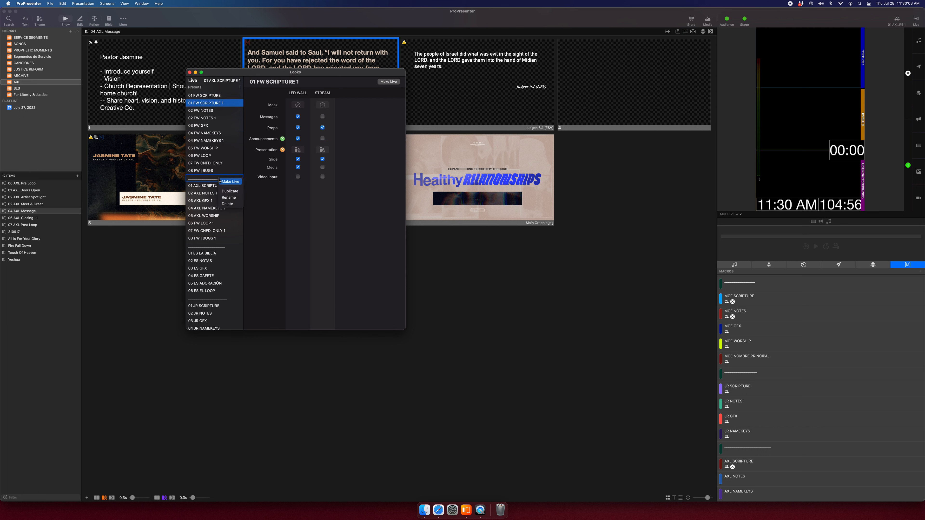
{"action": "left_click", "coordinate": [226, 193]}
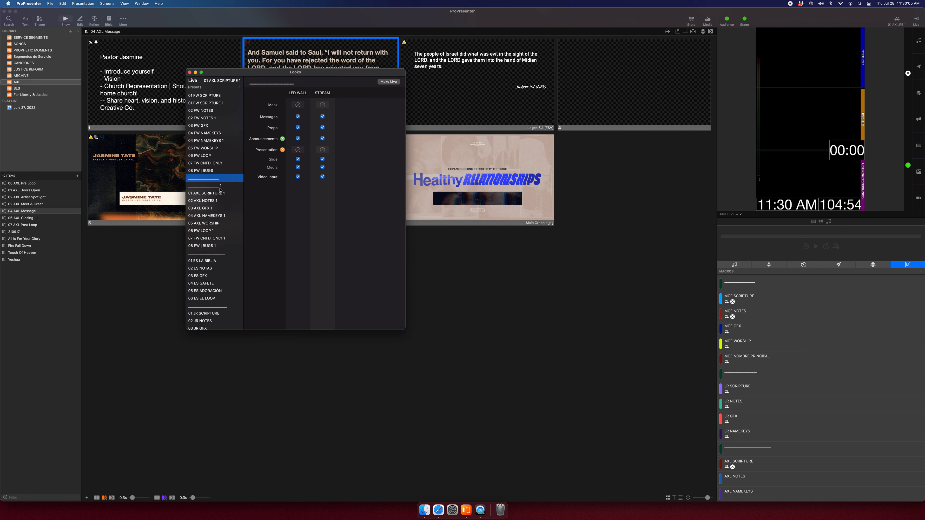
{"action": "left_click", "coordinate": [219, 189]}
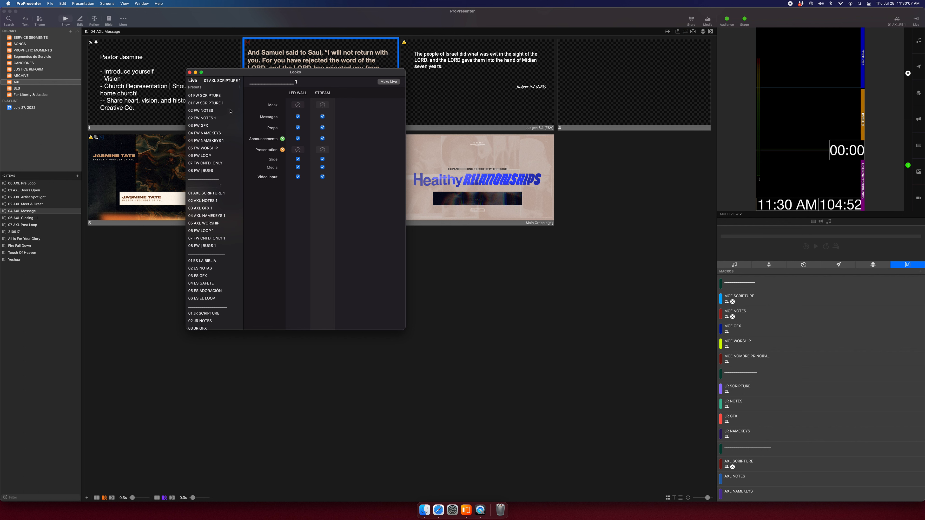
{"action": "left_click_drag", "start_coordinate": [221, 105], "coordinate": [217, 172]}
{"action": "left_click_drag", "start_coordinate": [218, 128], "coordinate": [218, 155]}
{"action": "right_click", "coordinate": [220, 156]}
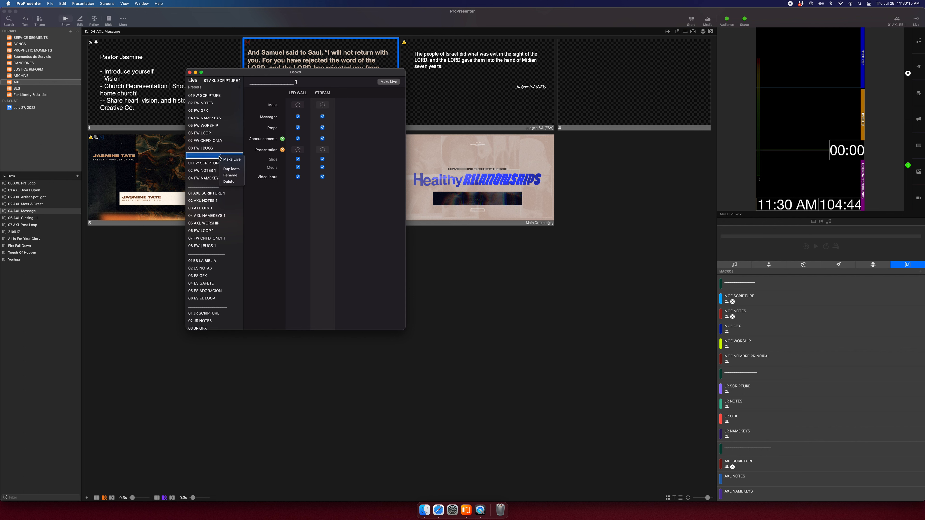
Remove the trailing 1 from the divider copy and rename the scripture copy 01 DST SCRIPTURE 1.
{"action": "left_click", "coordinate": [230, 176]}
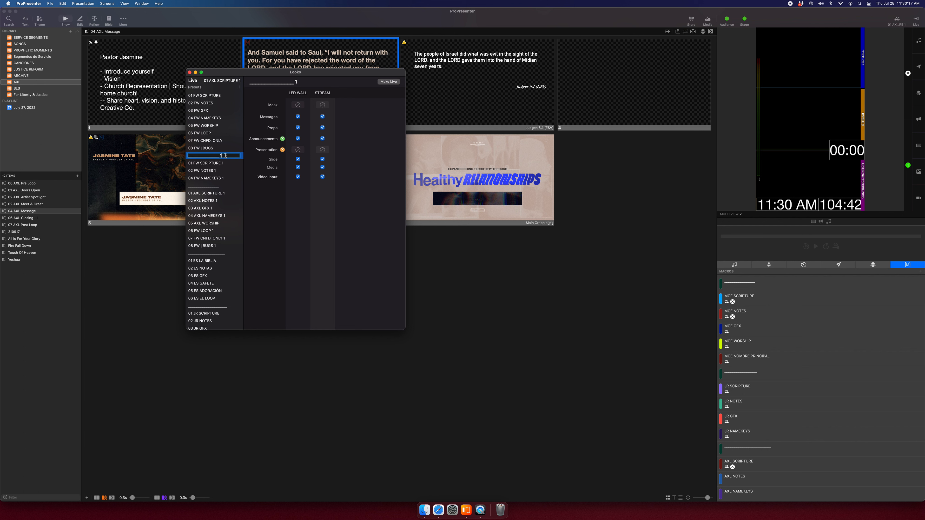
{"action": "key", "text": "BackSpace"}
{"action": "key", "text": "Return"}
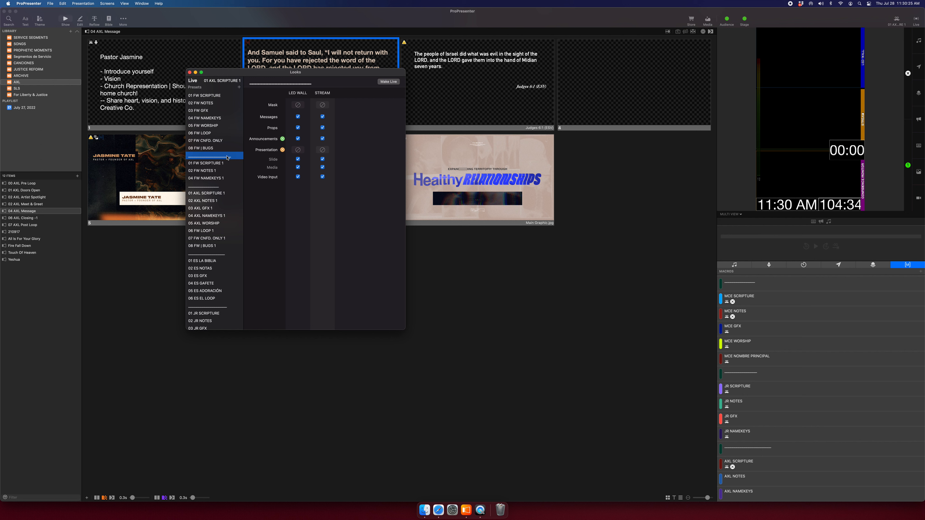
{"action": "right_click", "coordinate": [220, 164]}
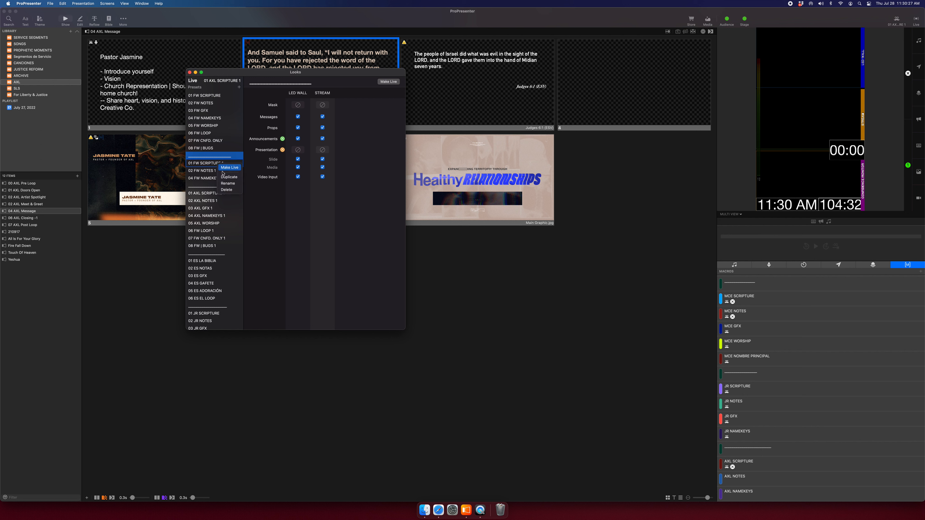
{"action": "key", "text": "Return"}
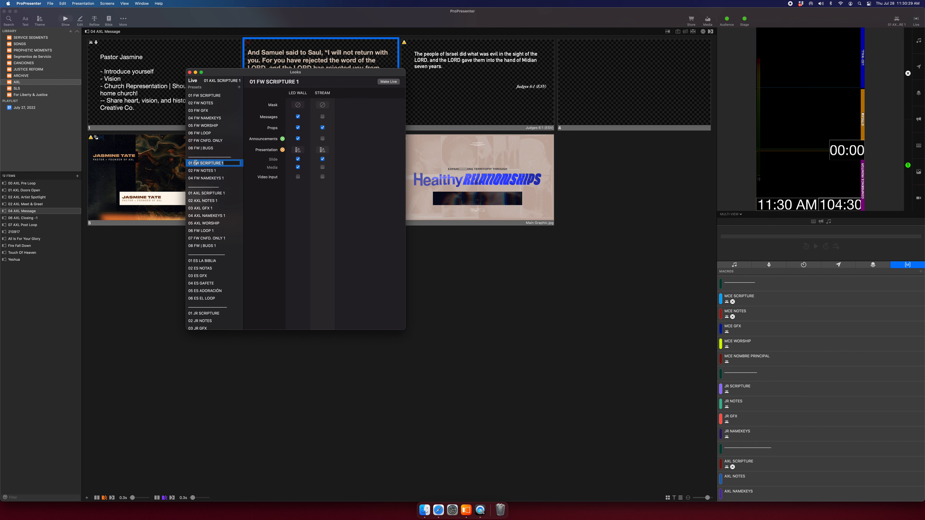
{"action": "type", "text": "DST"}
Rename the other copies to 02 DST NOTES 1 and 04 DST NAMEKEYS.
{"action": "right_click", "coordinate": [198, 172]}
{"action": "left_click", "coordinate": [205, 190]}
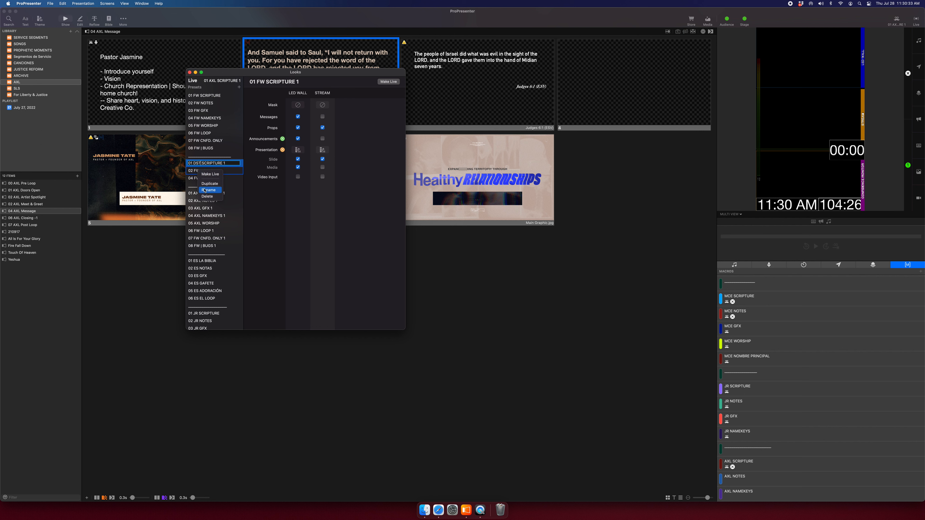
{"action": "double_click", "coordinate": [197, 171]}
{"action": "type", "text": "DST"}
{"action": "right_click", "coordinate": [200, 177]}
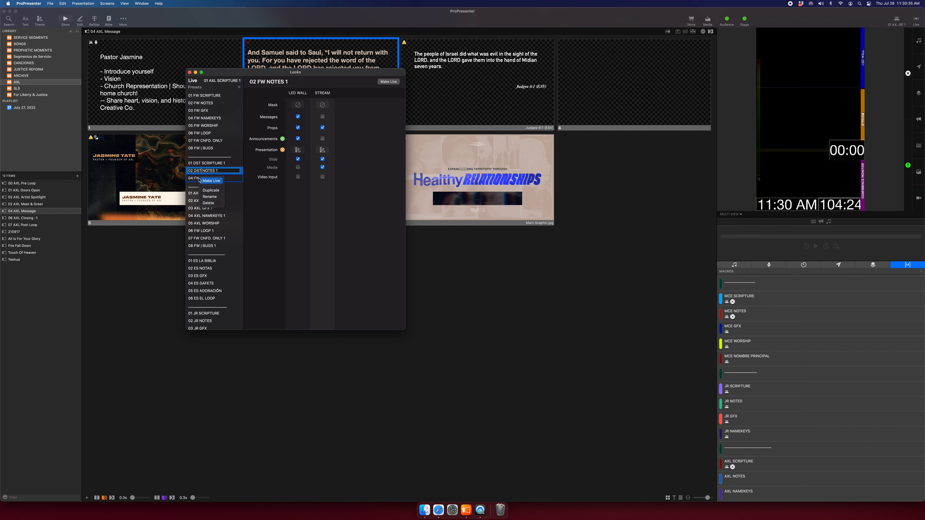
{"action": "left_click", "coordinate": [209, 196]}
{"action": "double_click", "coordinate": [197, 177]}
{"action": "type", "text": "DST"}
{"action": "key", "text": "BackSpace"}
{"action": "key", "text": "BackSpace"}
{"action": "key", "text": "Return"}
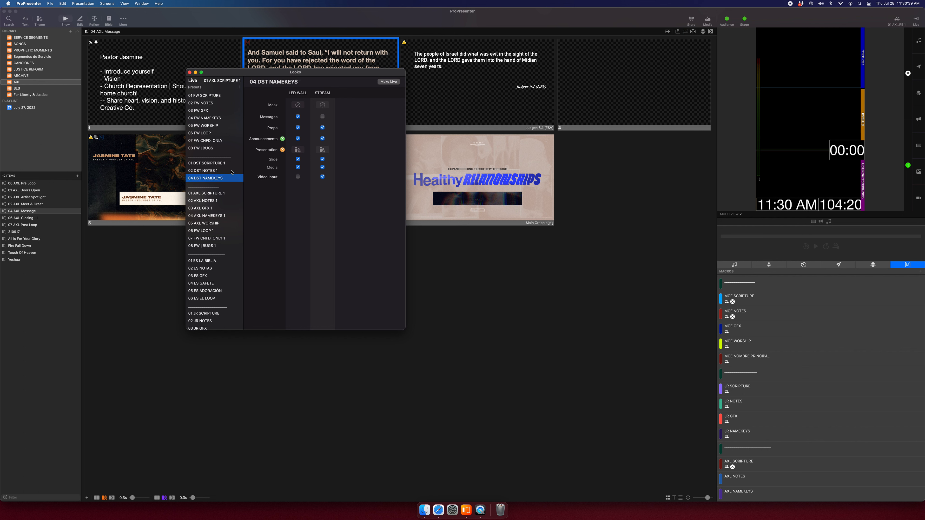
{"action": "left_click", "coordinate": [224, 164]}
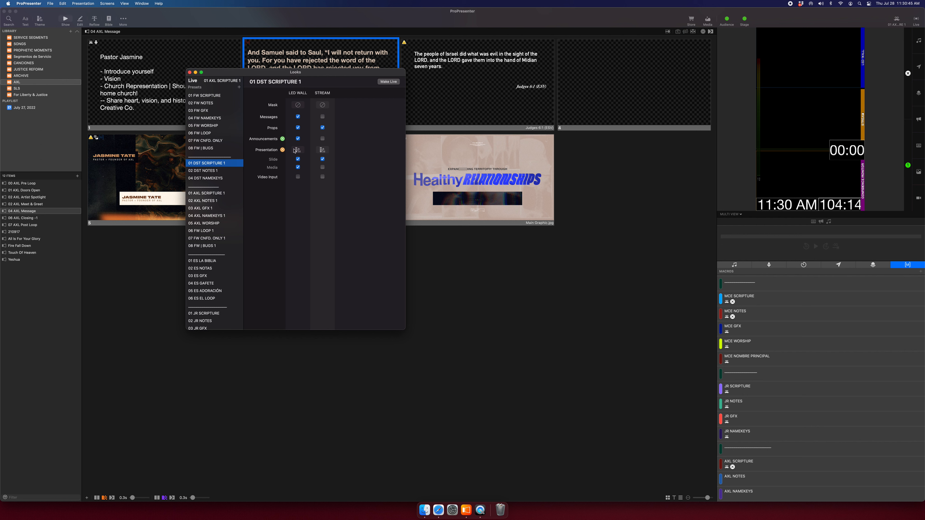
Set LED WALL to DISTINCT 01 SCRIPTURE | LED and STREAM to 01 SCRIPTURE | STREAM.
{"action": "left_click", "coordinate": [303, 150]}
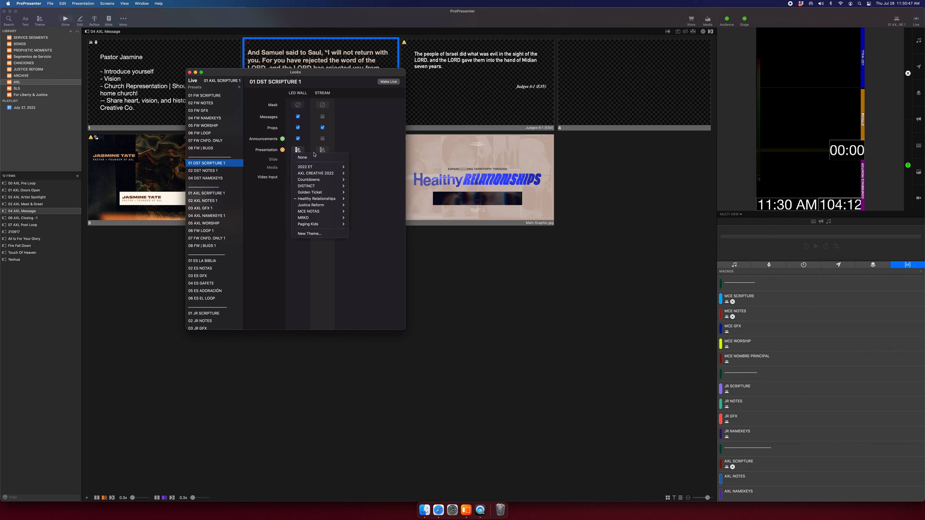
{"action": "mouse_move", "coordinate": [337, 188]}
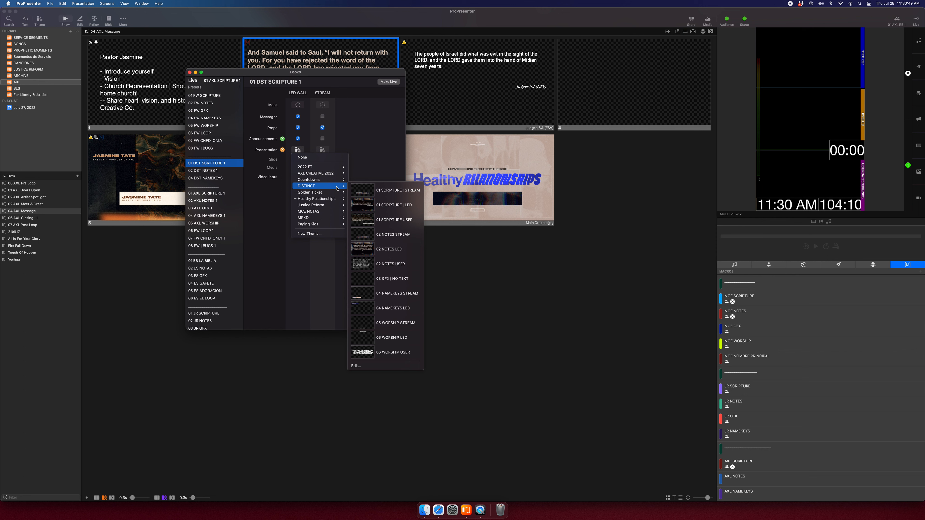
{"action": "left_click", "coordinate": [407, 209]}
{"action": "left_click", "coordinate": [322, 150]}
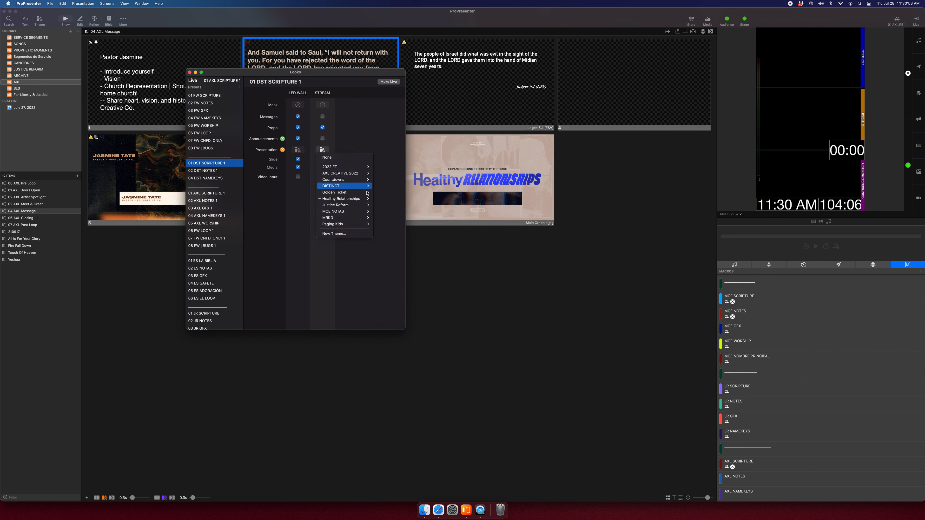
{"action": "mouse_move", "coordinate": [366, 186]}
{"action": "left_click", "coordinate": [426, 191]}
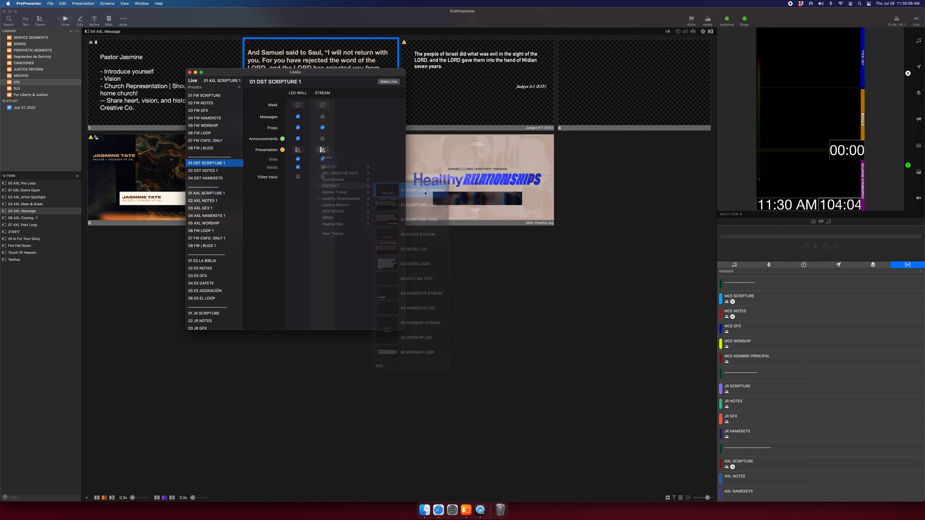
Leave the look name unchanged, move the Looks editor aside, and select 04 DST NAMEKEYS.
{"action": "double_click", "coordinate": [218, 167]}
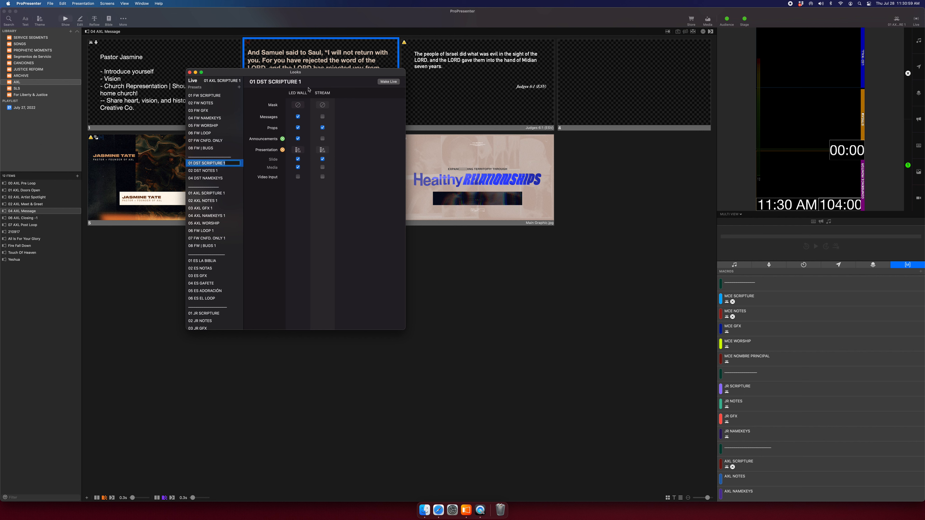
{"action": "left_click", "coordinate": [306, 95]}
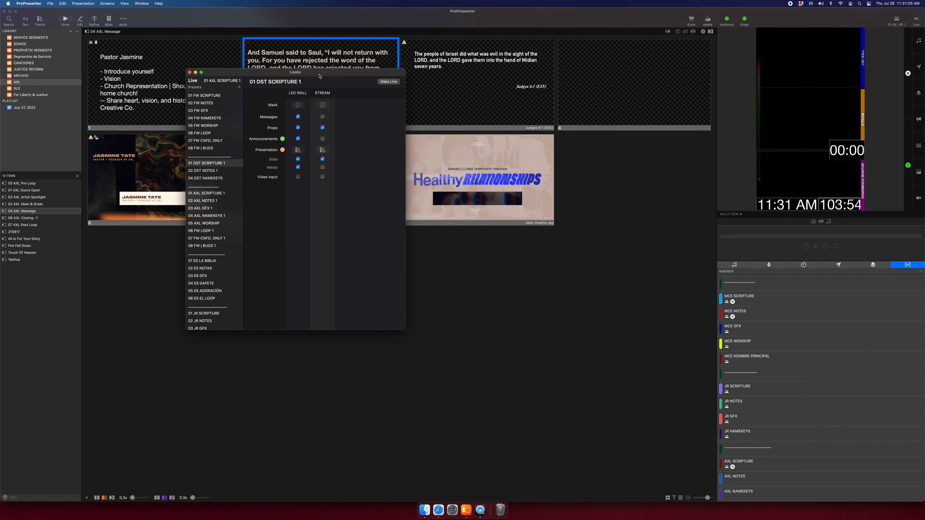
{"action": "left_click_drag", "start_coordinate": [319, 76], "coordinate": [203, 95]}
{"action": "left_click", "coordinate": [118, 195]}
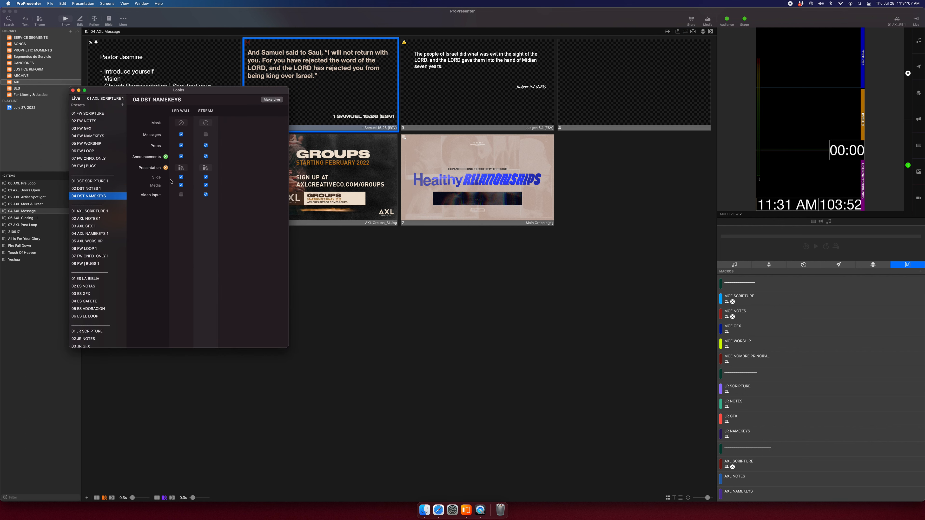
Assign a DISTINCT theme to LED WALL and 04 NAMEKEYS STREAM to STREAM.
{"action": "left_click", "coordinate": [180, 168]}
{"action": "mouse_move", "coordinate": [206, 204]}
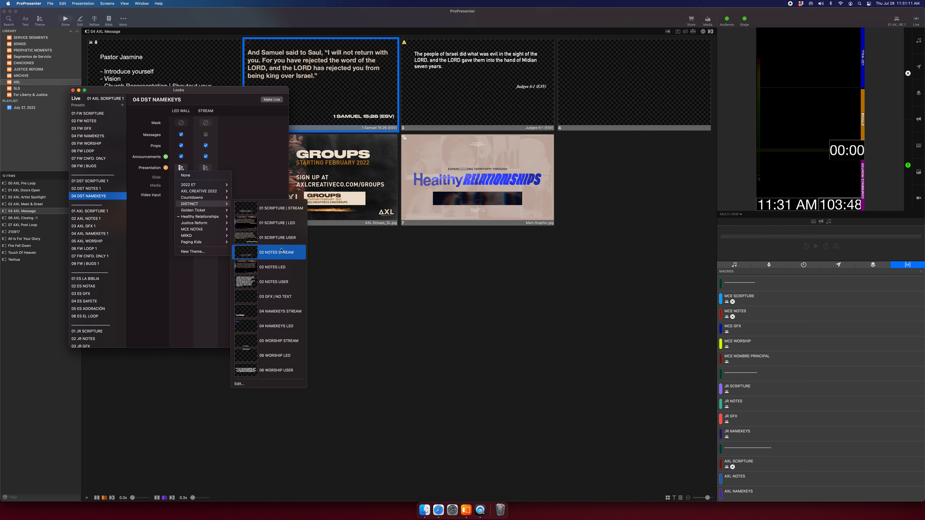
{"action": "left_click", "coordinate": [236, 205]}
{"action": "left_click", "coordinate": [206, 168]}
{"action": "mouse_move", "coordinate": [222, 204]}
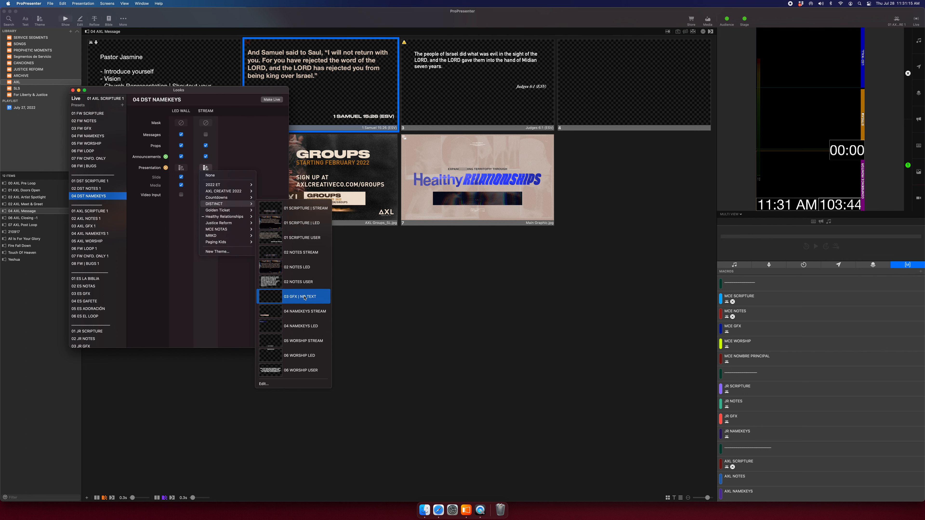
{"action": "left_click", "coordinate": [296, 311]}
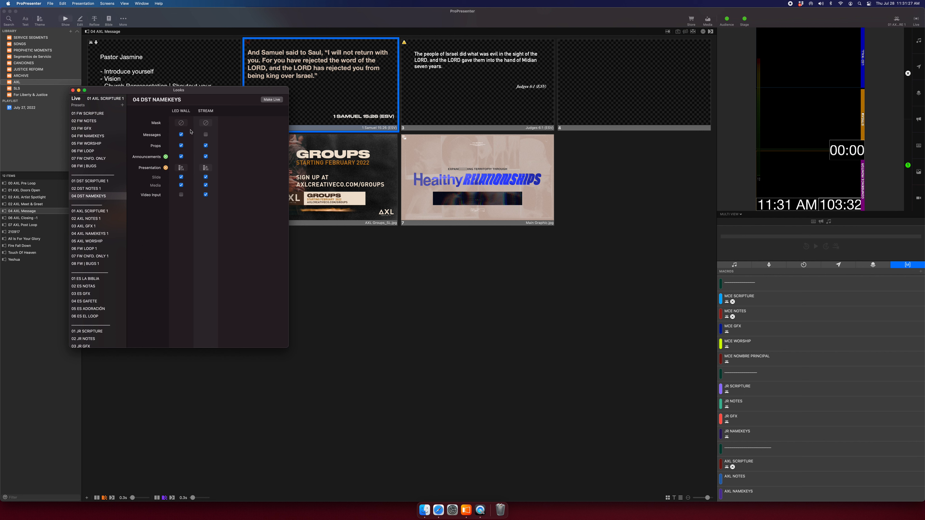
Compare the settings of 01 DST SCRIPTURE 1, 02 DST NOTES 1 and 04 DST NAMEKEYS.
{"action": "left_click", "coordinate": [84, 183]}
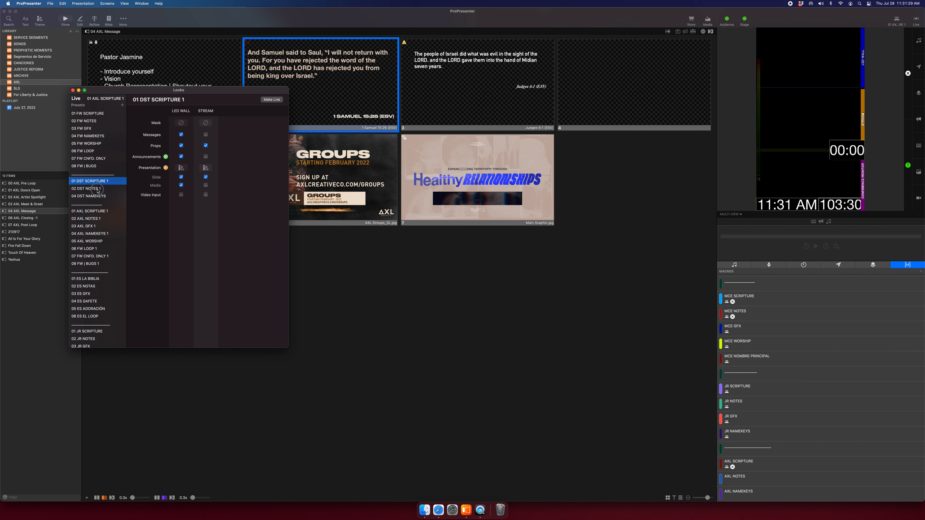
{"action": "left_click", "coordinate": [98, 189]}
{"action": "left_click", "coordinate": [98, 196]}
{"action": "left_click", "coordinate": [99, 181]}
{"action": "left_click", "coordinate": [98, 189]}
{"action": "left_click", "coordinate": [103, 196]}
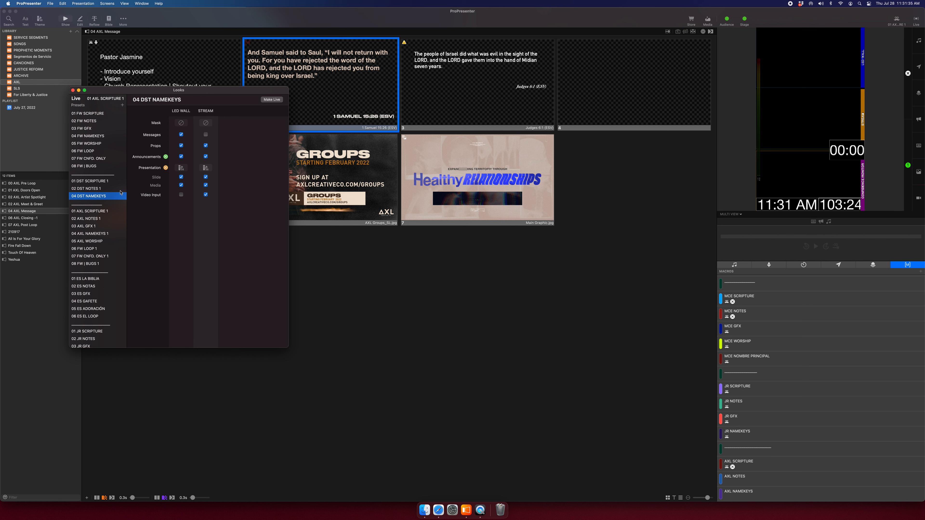
{"action": "left_click", "coordinate": [107, 182]}
{"action": "left_click", "coordinate": [107, 189]}
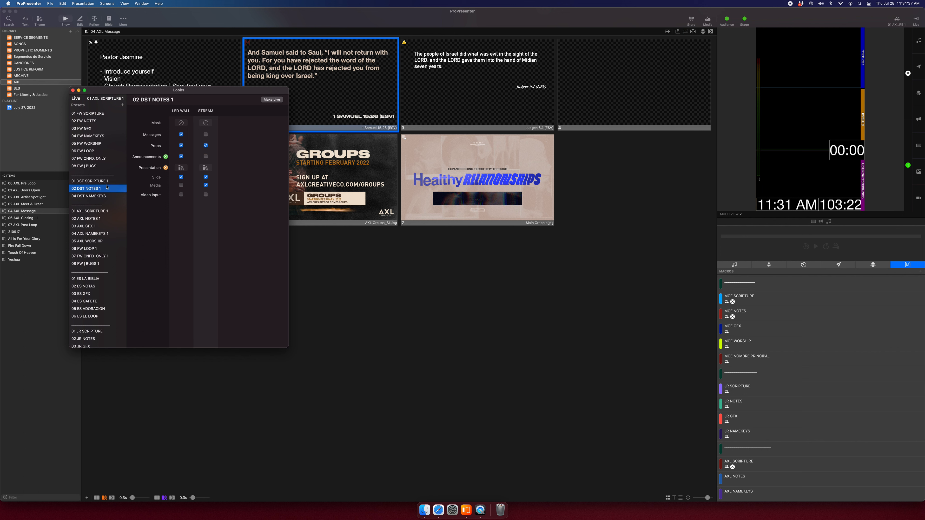
{"action": "key", "text": "Down"}
{"action": "left_click", "coordinate": [105, 181]}
{"action": "left_click", "coordinate": [104, 190]}
{"action": "left_click", "coordinate": [104, 197]}
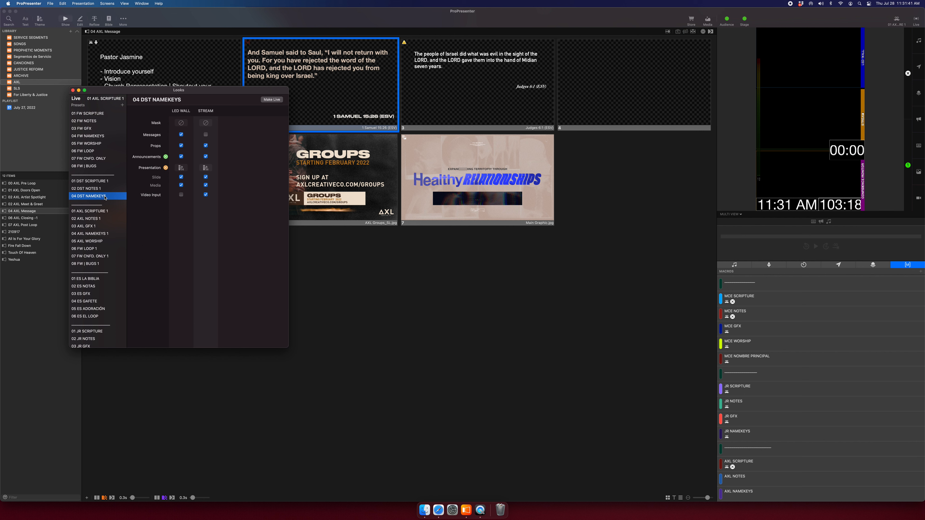
{"action": "left_click", "coordinate": [108, 182]}
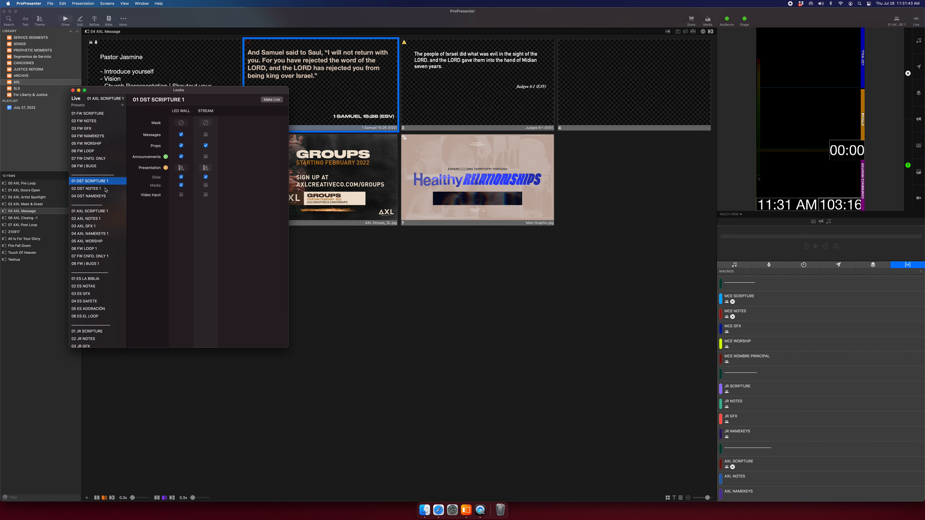
{"action": "left_click", "coordinate": [106, 189]}
{"action": "left_click", "coordinate": [106, 181]}
{"action": "left_click", "coordinate": [106, 197]}
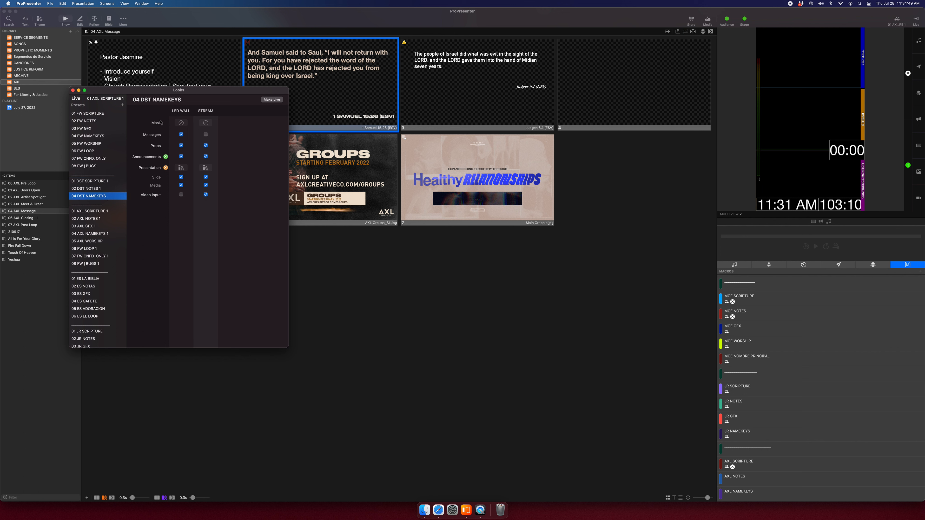
{"action": "left_click", "coordinate": [109, 182]}
{"action": "left_click", "coordinate": [111, 198]}
{"action": "left_click", "coordinate": [109, 181]}
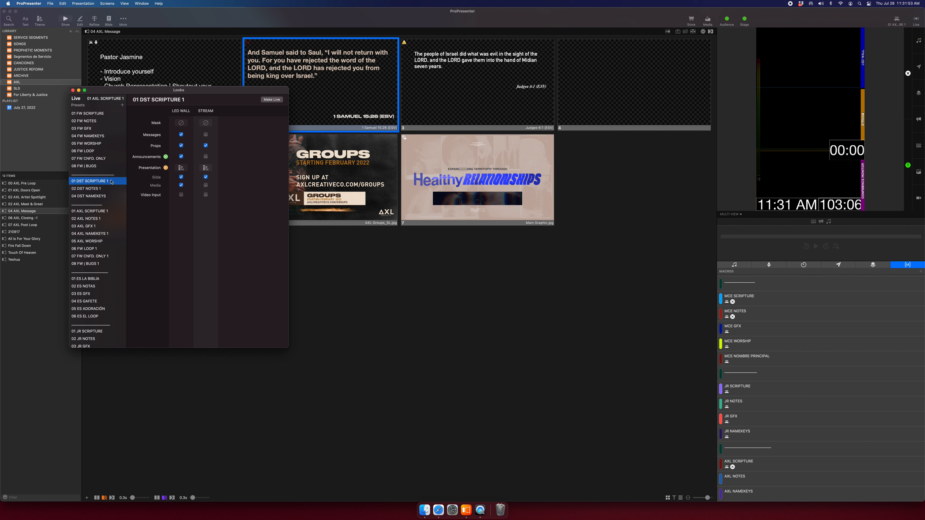
Close the Looks editor and remove the AXL SCRIPTURE action from the 1 Samuel 15:26 slide.
{"action": "left_click", "coordinate": [73, 90]}
{"action": "right_click", "coordinate": [356, 90]}
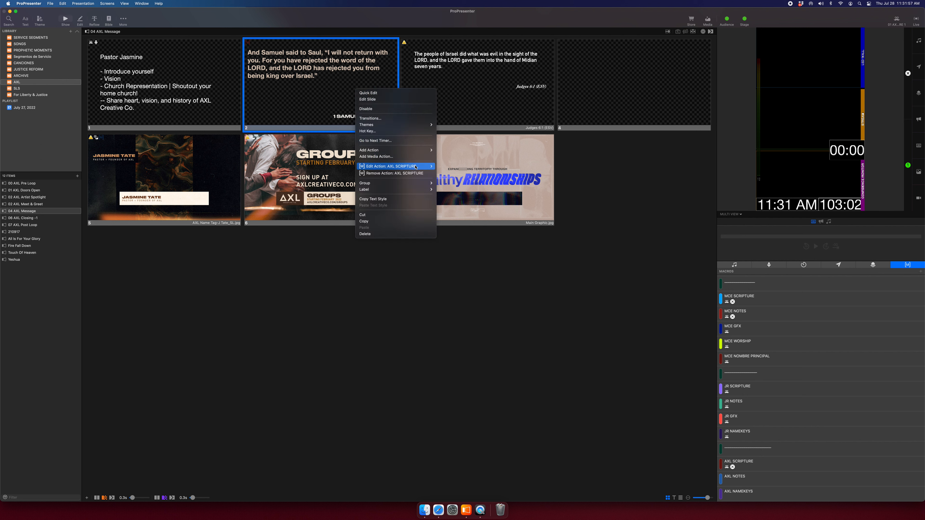
{"action": "left_click", "coordinate": [412, 173]}
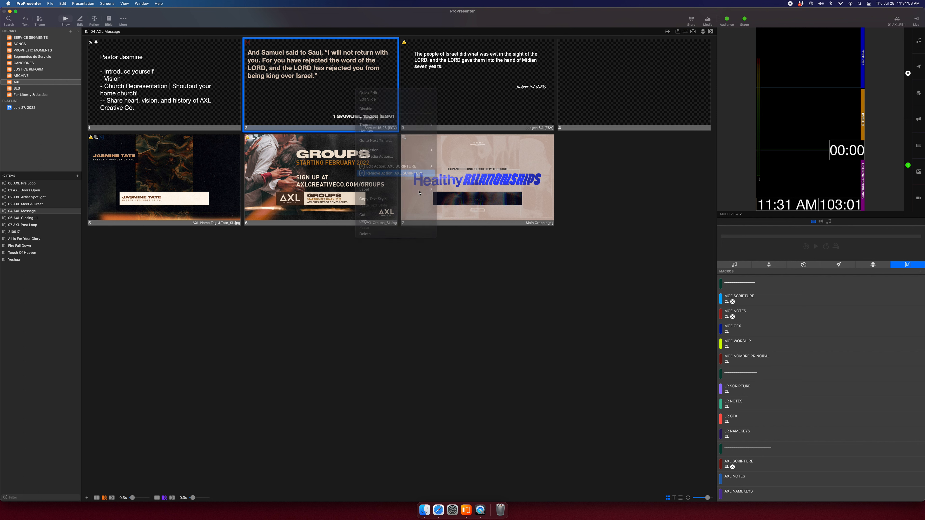
{"action": "right_click", "coordinate": [341, 93]}
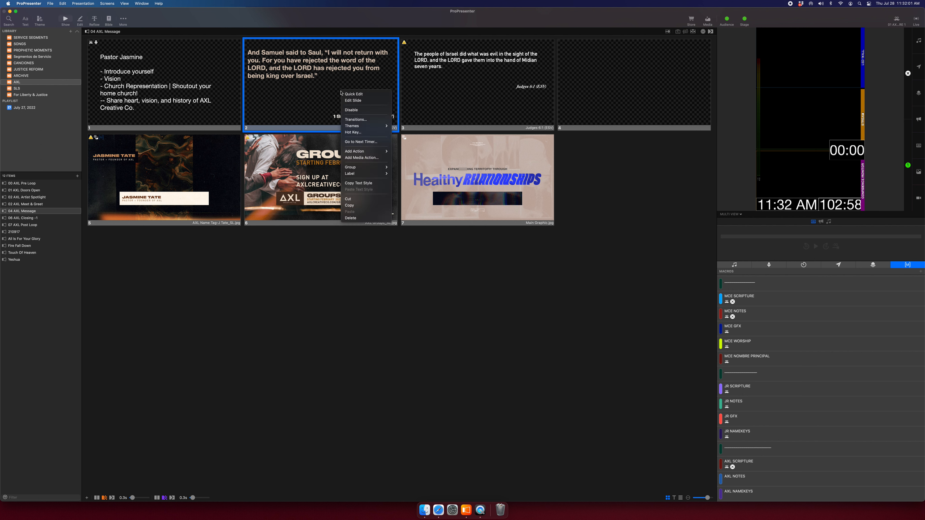
{"action": "mouse_move", "coordinate": [374, 128]}
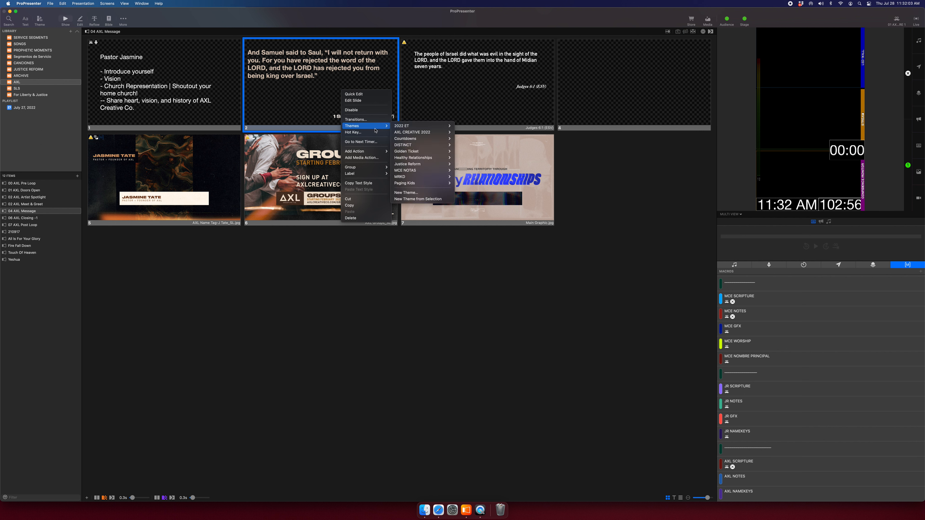
{"action": "left_click", "coordinate": [617, 79]}
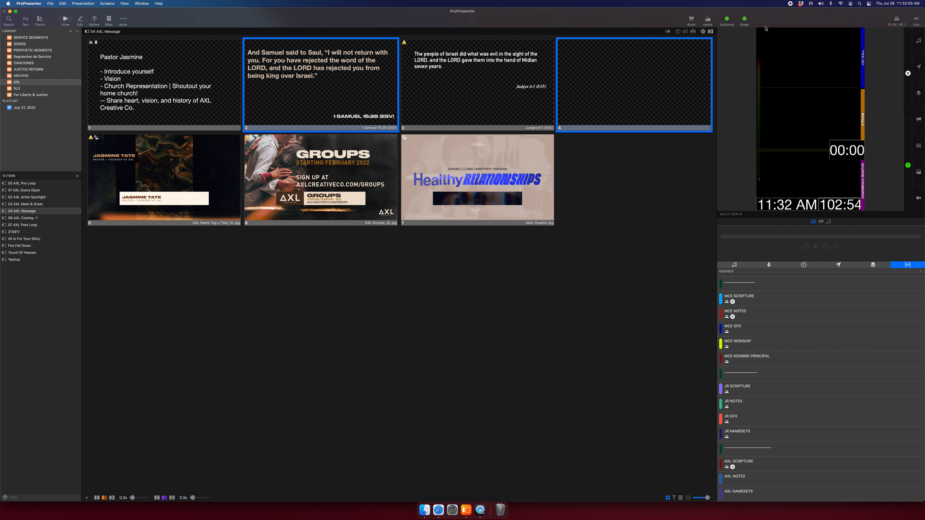
Test outputs: switch to 03 FW GFX, trigger the graphic and scripture slide, then 05 FW WORSHIP.
{"action": "left_click", "coordinate": [898, 19]}
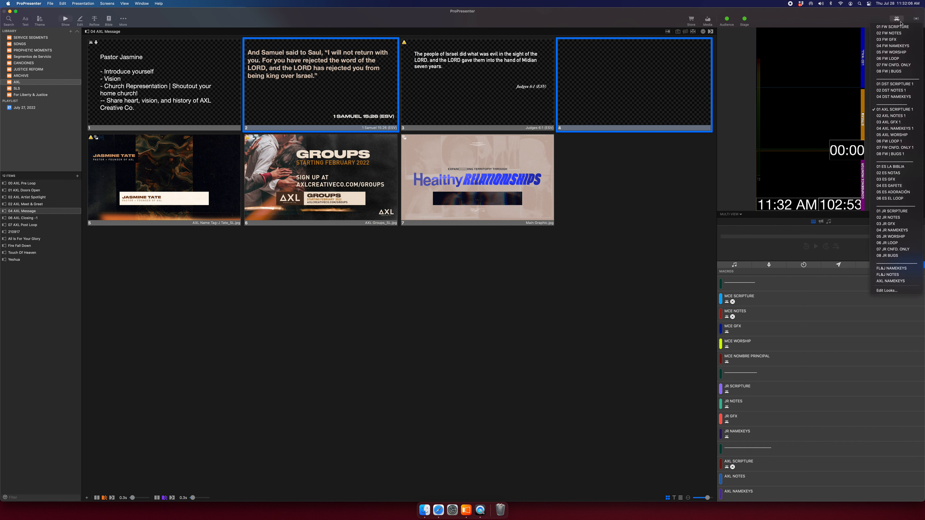
{"action": "left_click", "coordinate": [908, 40]}
{"action": "left_click", "coordinate": [553, 180]}
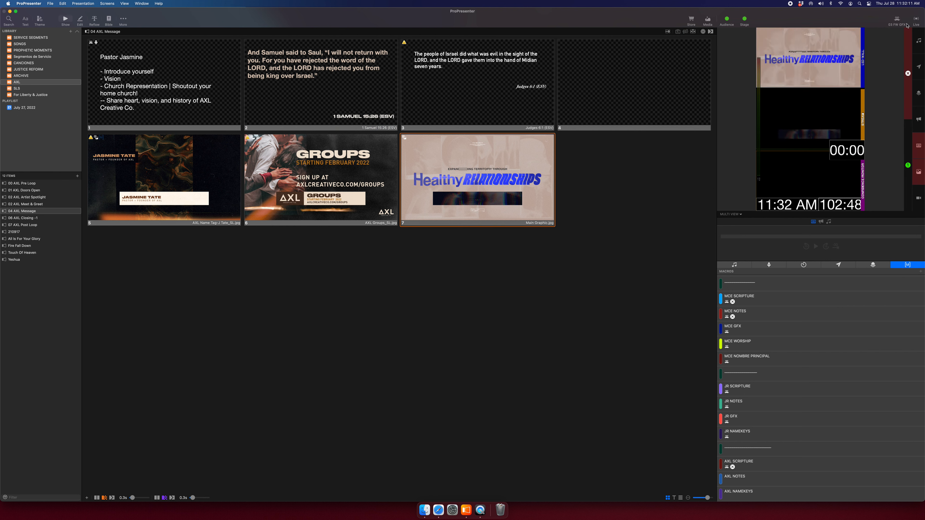
{"action": "left_click", "coordinate": [333, 95]}
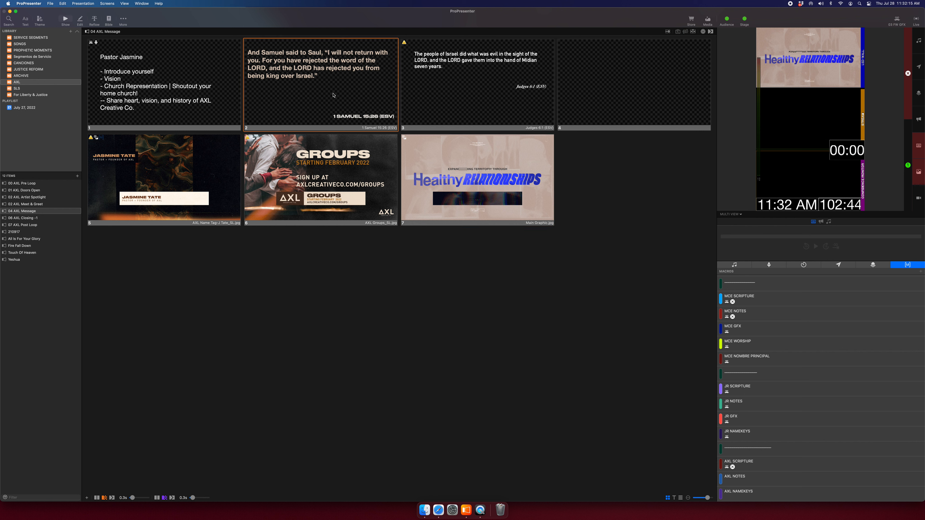
{"action": "key", "text": "F1"}
{"action": "left_click", "coordinate": [333, 94]}
{"action": "left_click", "coordinate": [333, 91]}
{"action": "left_click", "coordinate": [897, 20]}
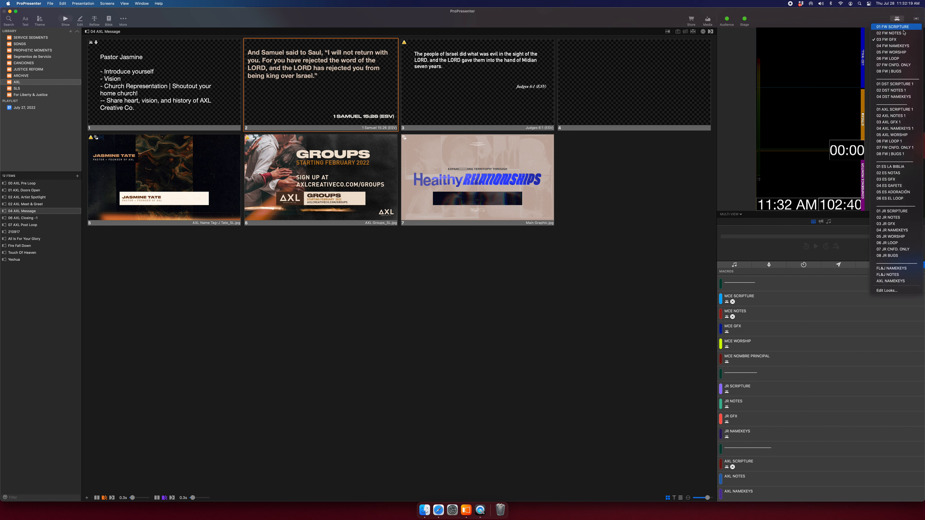
{"action": "left_click", "coordinate": [902, 52]}
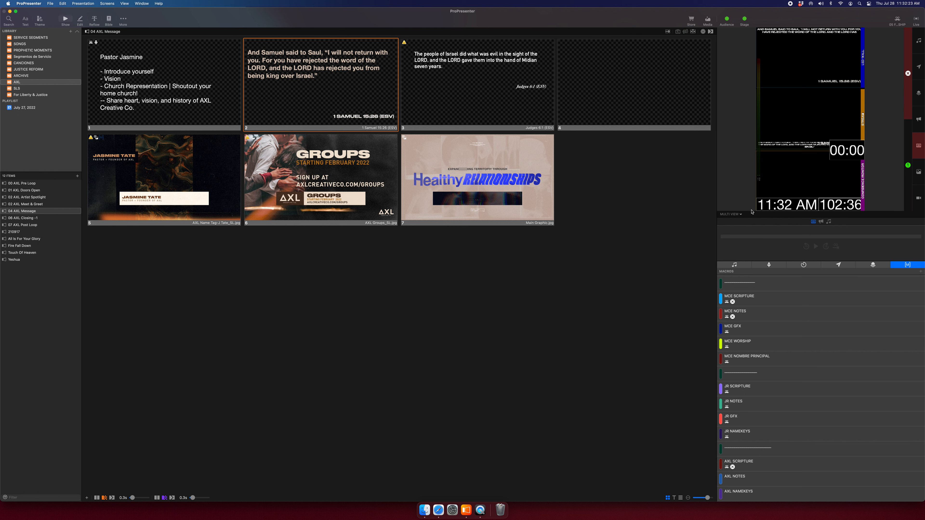
Enlarge the output previews, add a 01 DST SCRIPTURE 1 look action to the scripture slide, and trigger it.
{"action": "left_click_drag", "start_coordinate": [751, 212], "coordinate": [752, 362]}
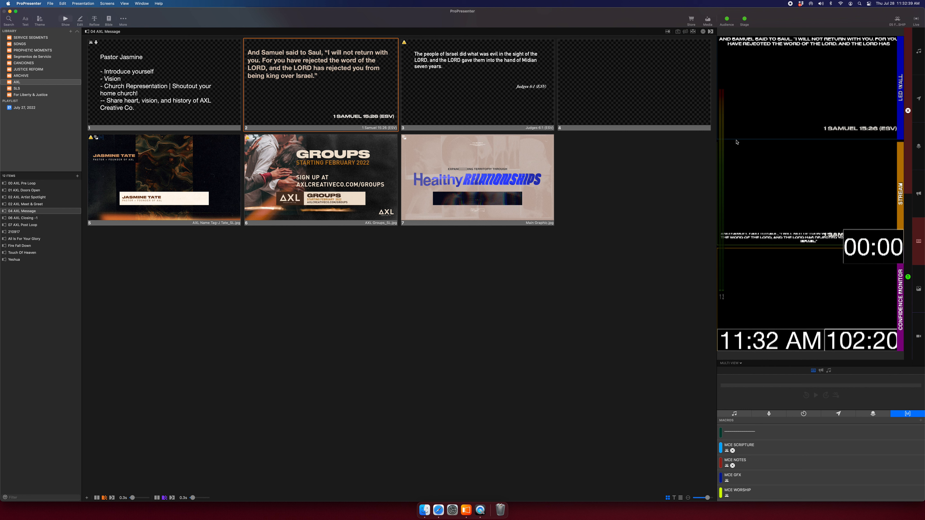
{"action": "right_click", "coordinate": [316, 91]}
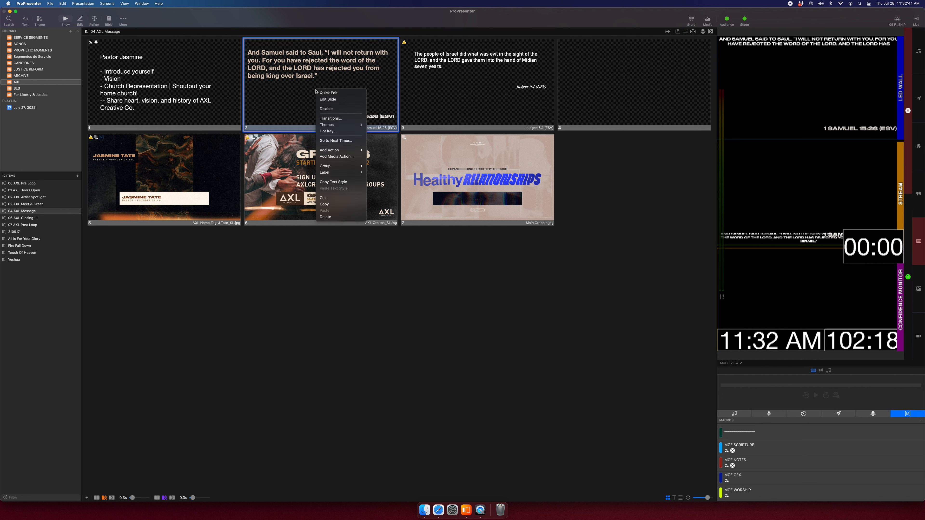
{"action": "mouse_move", "coordinate": [354, 151]}
{"action": "mouse_move", "coordinate": [392, 157]}
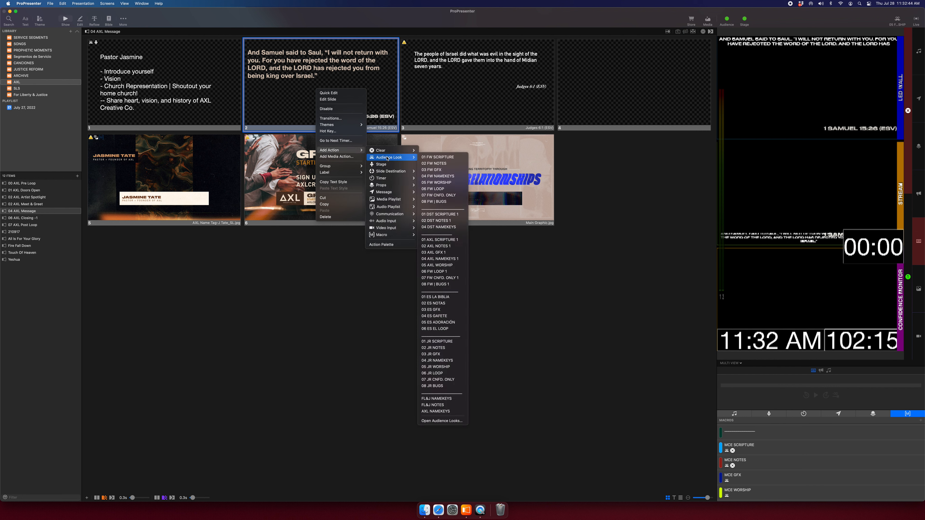
{"action": "left_click", "coordinate": [459, 215]}
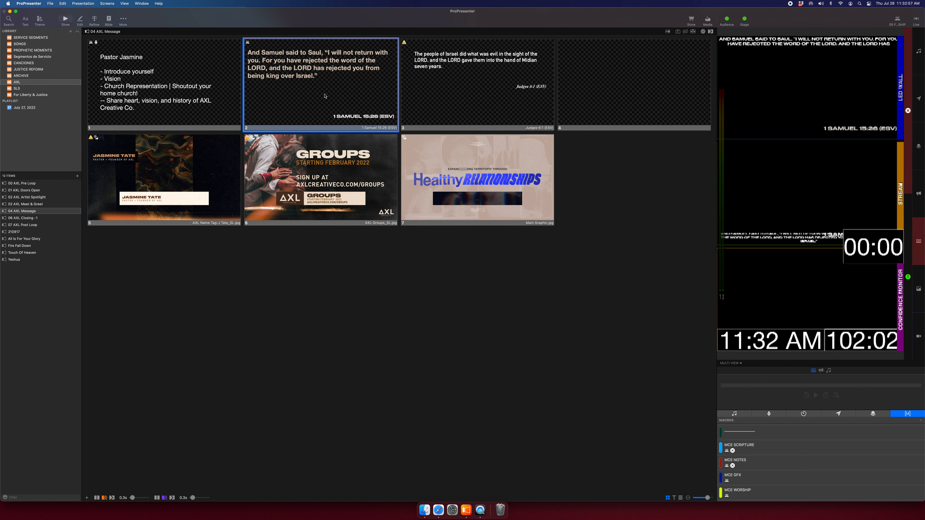
{"action": "left_click", "coordinate": [325, 96]}
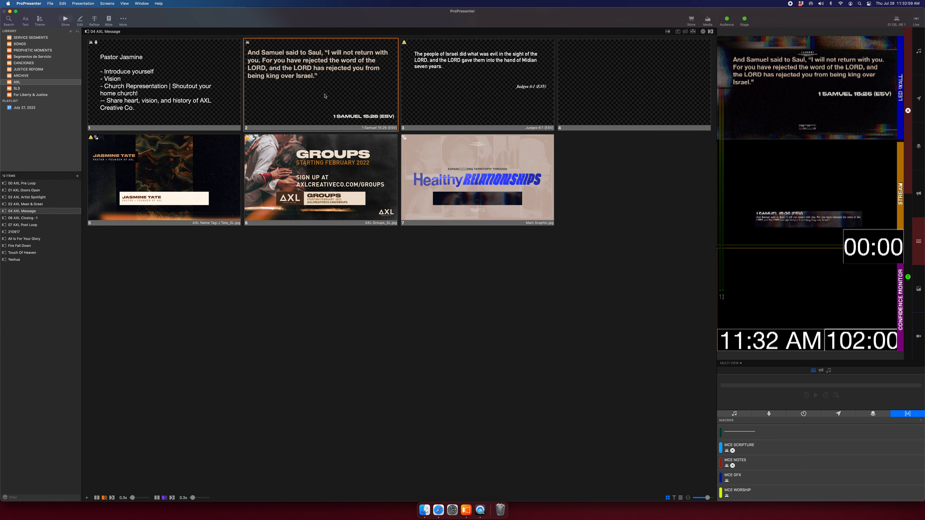
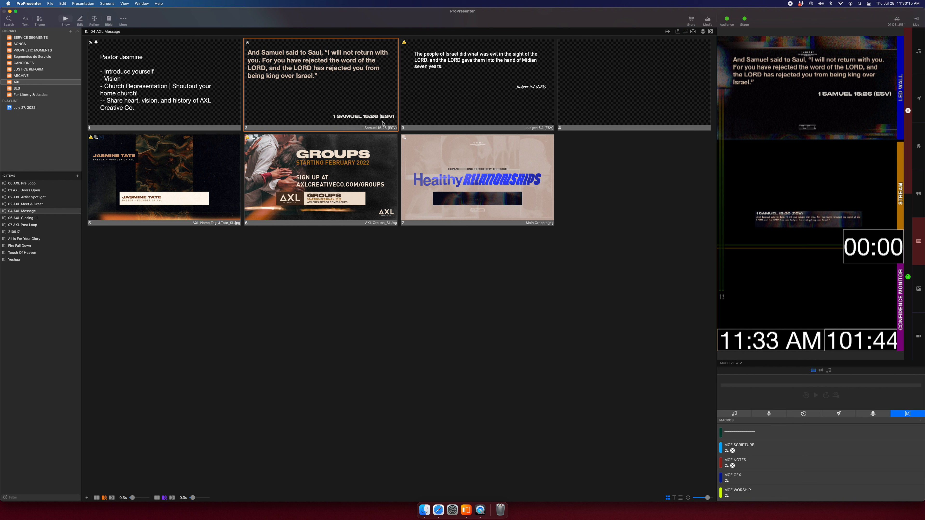
Send Main Graphic slide 7 and then 1 Samuel 15:26 slide 2 live, and open 02 AXL Meet & Greet.
{"action": "left_click", "coordinate": [431, 148]}
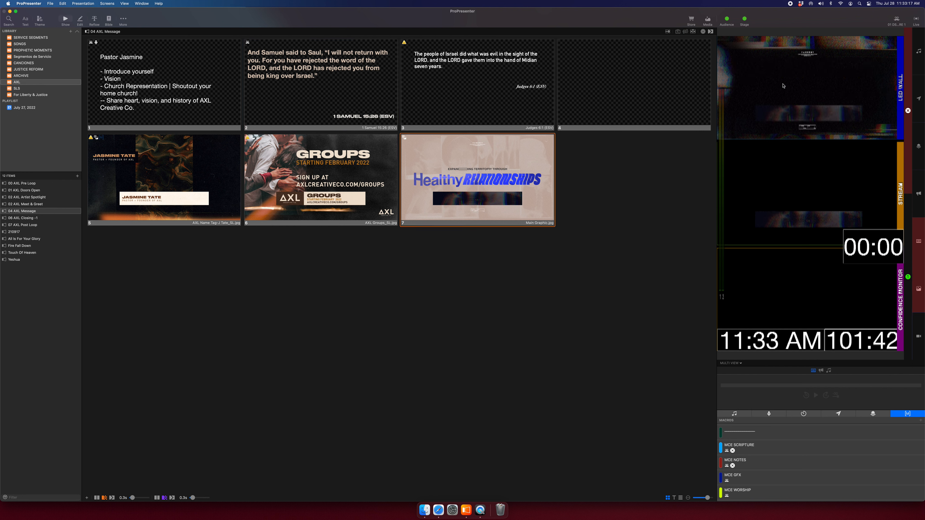
{"action": "left_click", "coordinate": [377, 106]}
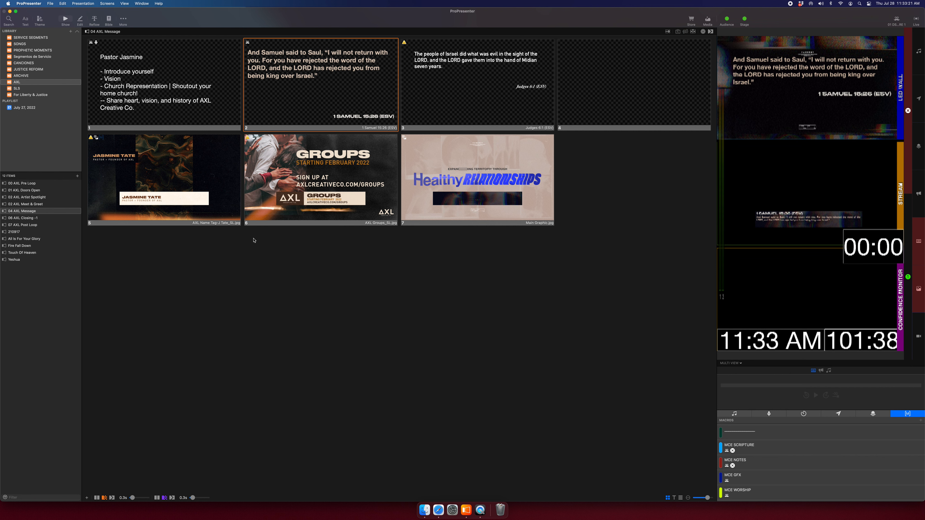
{"action": "left_click", "coordinate": [37, 204]}
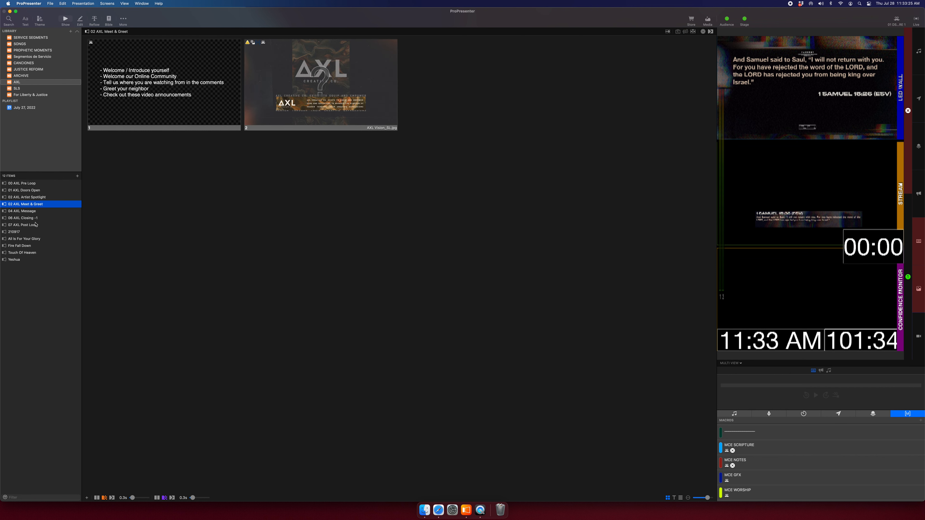
Browse the AXL presentations and songs, then open 05 Message in SERVICE SEGMENTS.
{"action": "left_click", "coordinate": [35, 224]}
{"action": "left_click", "coordinate": [37, 218]}
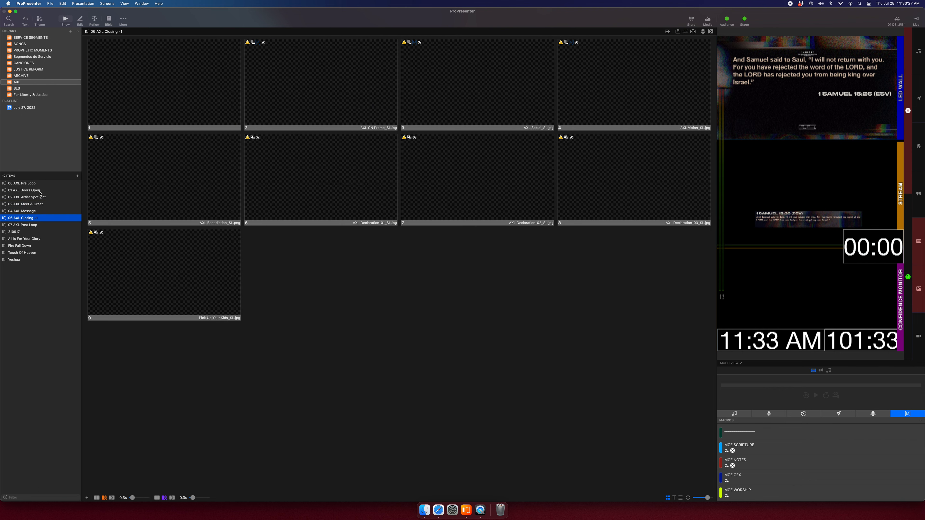
{"action": "left_click", "coordinate": [40, 194]}
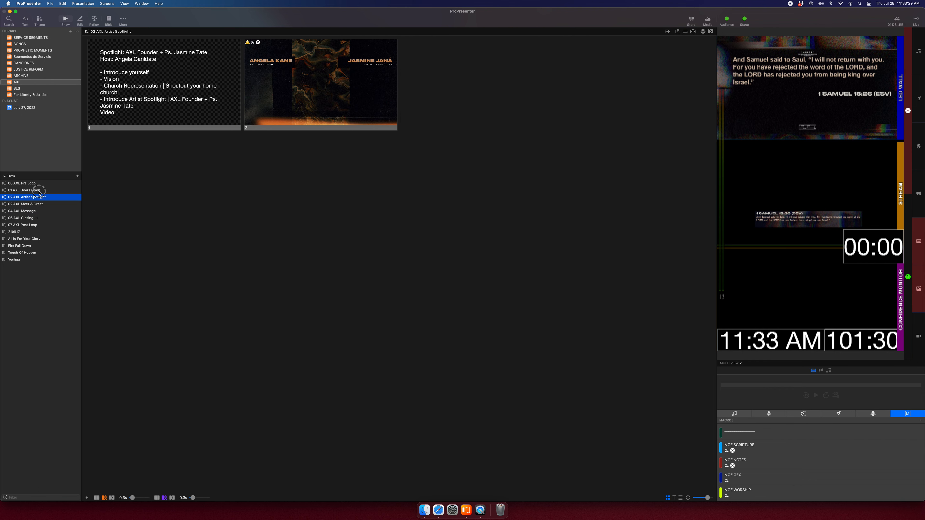
{"action": "left_click", "coordinate": [39, 191]}
{"action": "left_click", "coordinate": [28, 246]}
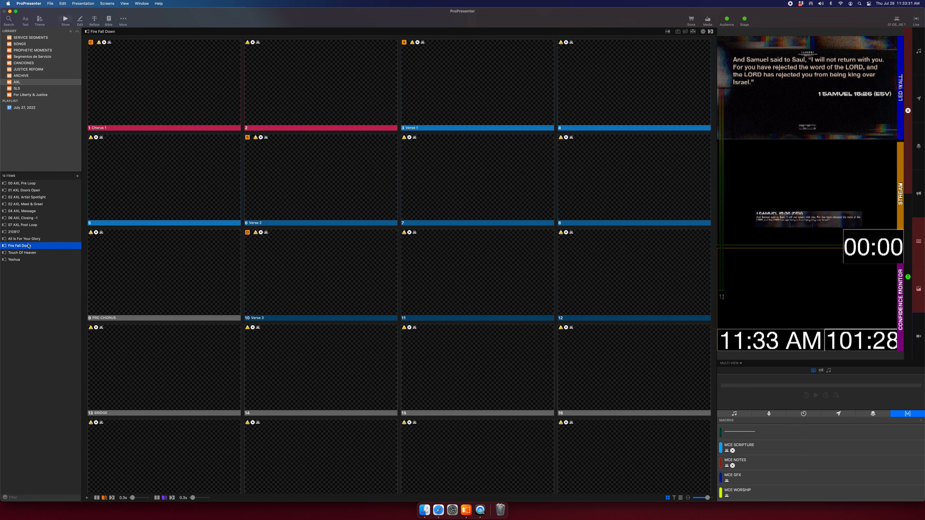
{"action": "left_click", "coordinate": [28, 239]}
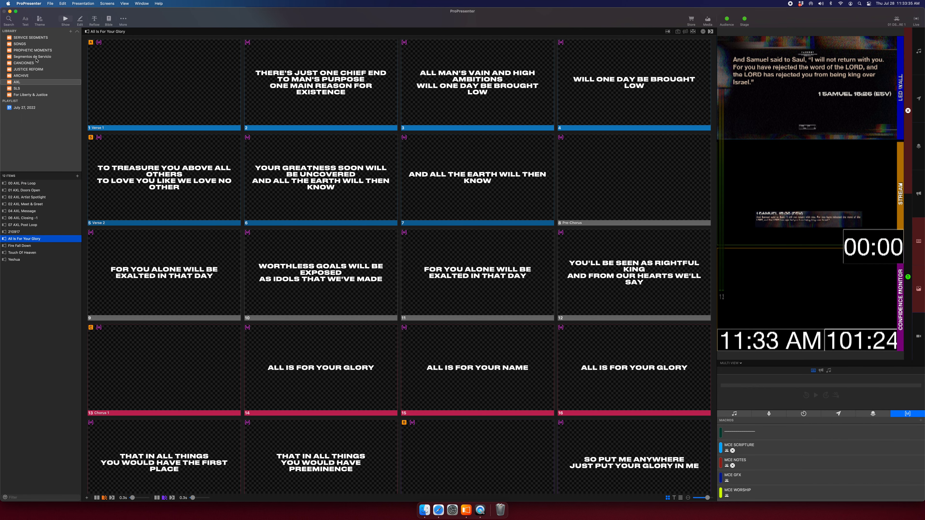
{"action": "left_click", "coordinate": [26, 38]}
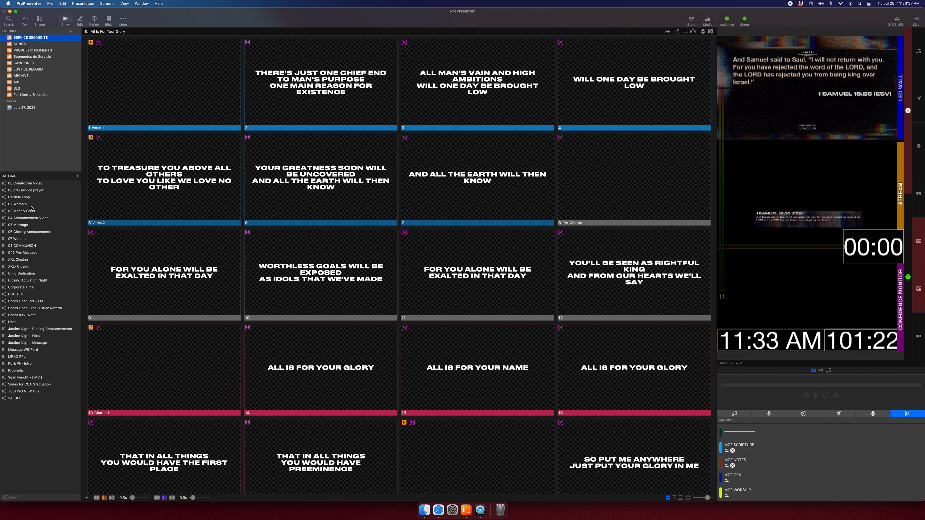
{"action": "left_click", "coordinate": [31, 218]}
{"action": "left_click", "coordinate": [32, 225]}
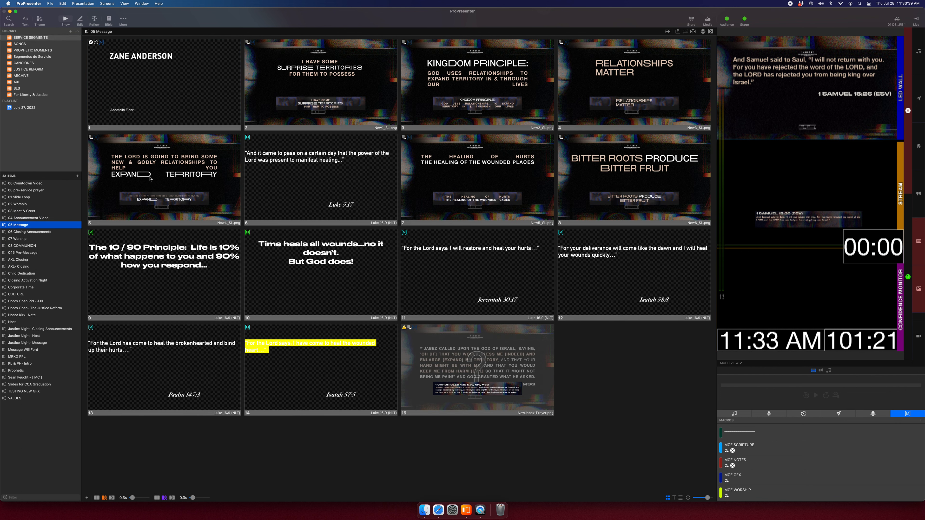
{"action": "left_click", "coordinate": [174, 101]}
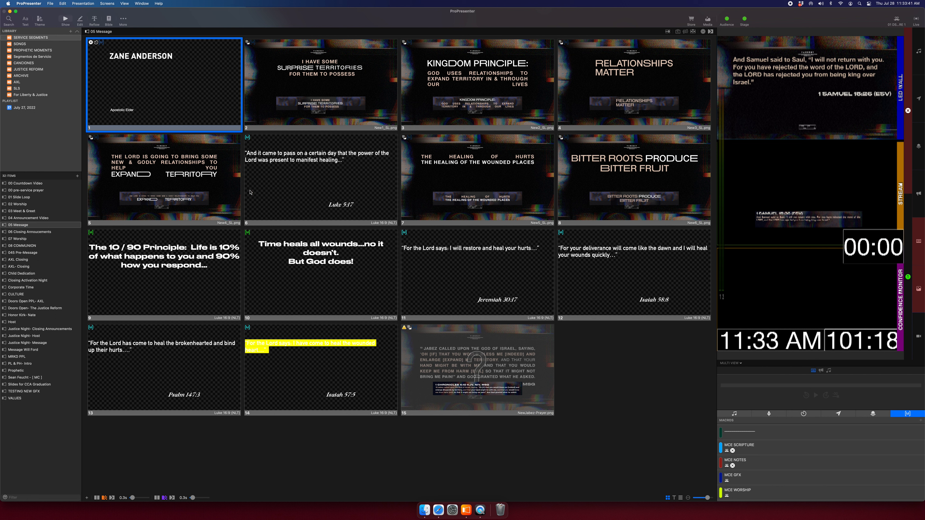
{"action": "left_click", "coordinate": [289, 206], "text": "super"}
{"action": "left_click", "coordinate": [318, 273], "text": "super"}
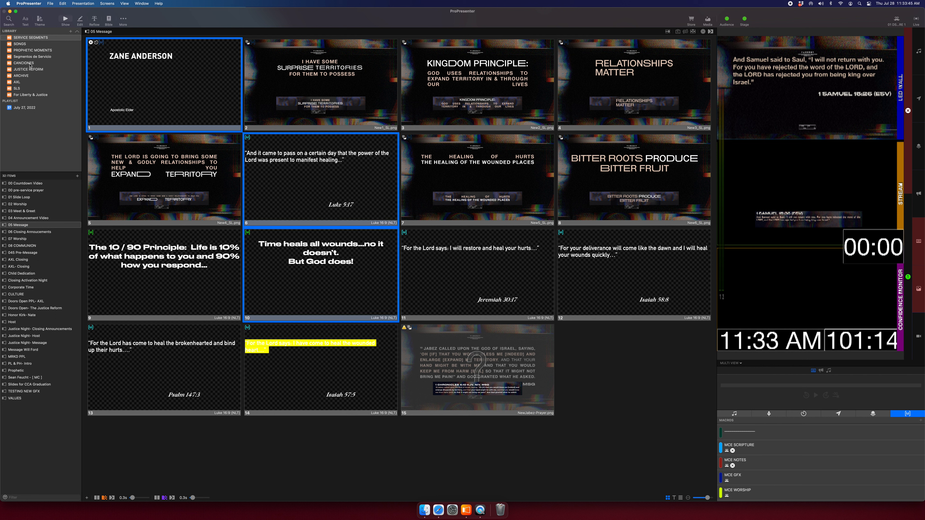
{"action": "left_click", "coordinate": [20, 82]}
{"action": "left_click", "coordinate": [38, 211]}
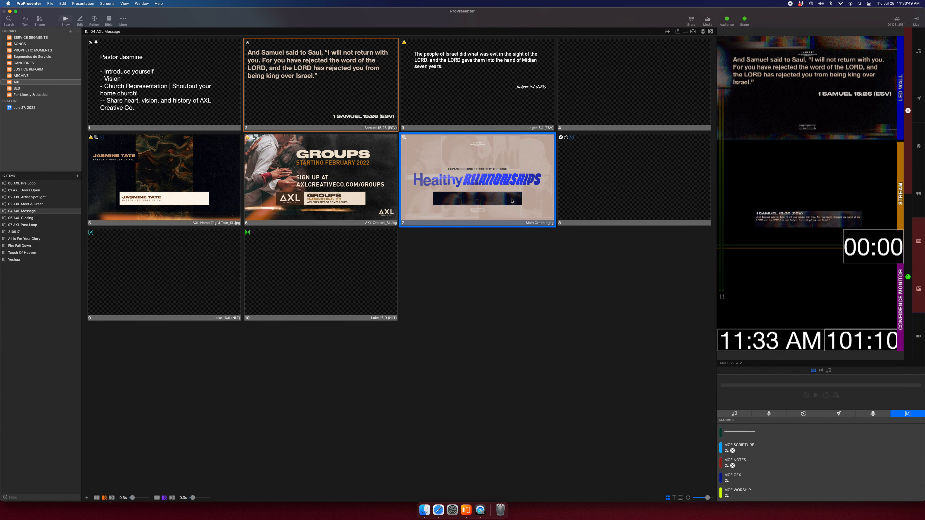
{"action": "right_click", "coordinate": [613, 191]}
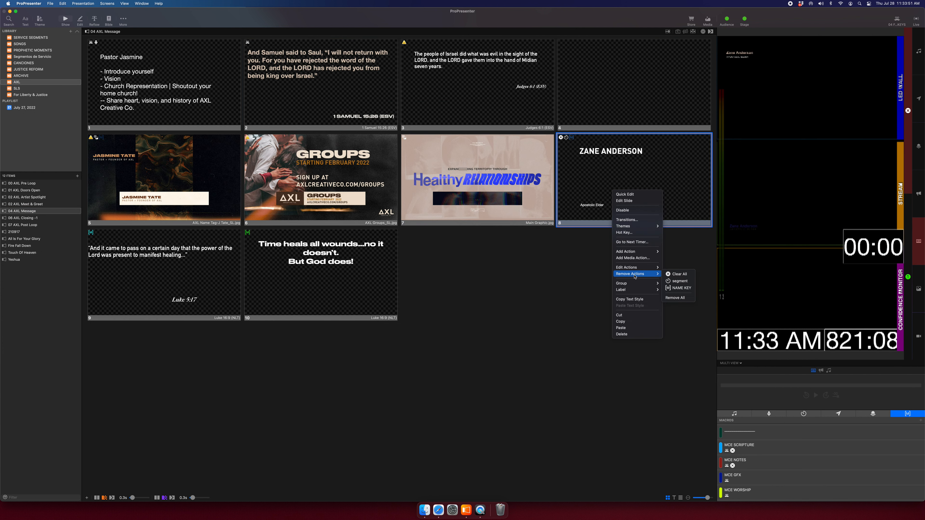
{"action": "left_click", "coordinate": [680, 274]}
{"action": "right_click", "coordinate": [612, 195]}
{"action": "mouse_move", "coordinate": [635, 278]}
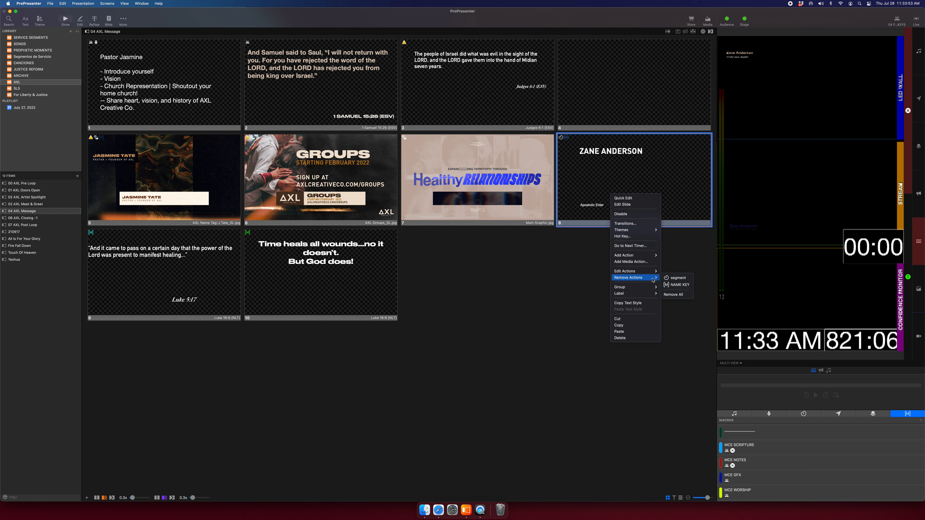
{"action": "left_click", "coordinate": [674, 290]}
Remove NOTES from slide 10 and SCRIPTURE from slide 9, then put 1 Samuel live.
{"action": "right_click", "coordinate": [286, 270]}
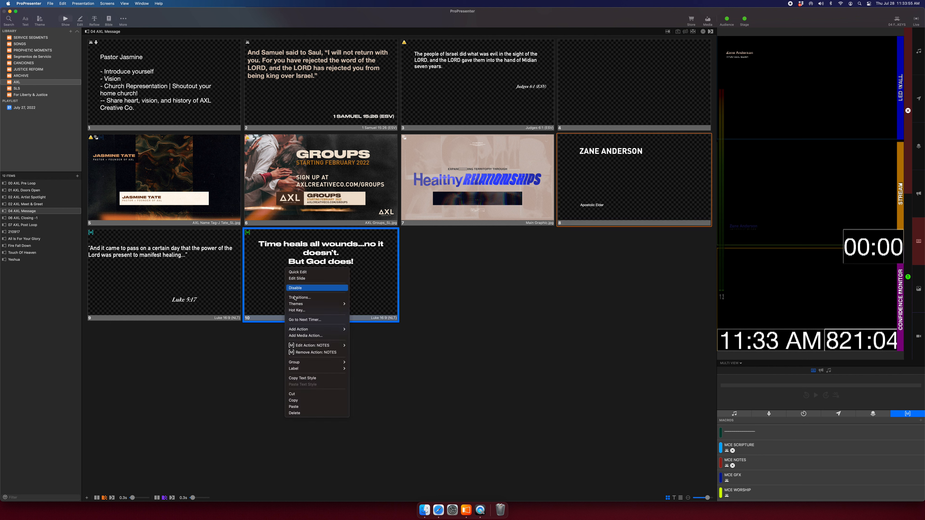
{"action": "left_click", "coordinate": [337, 352]}
{"action": "right_click", "coordinate": [194, 293]}
{"action": "left_click", "coordinate": [228, 376]}
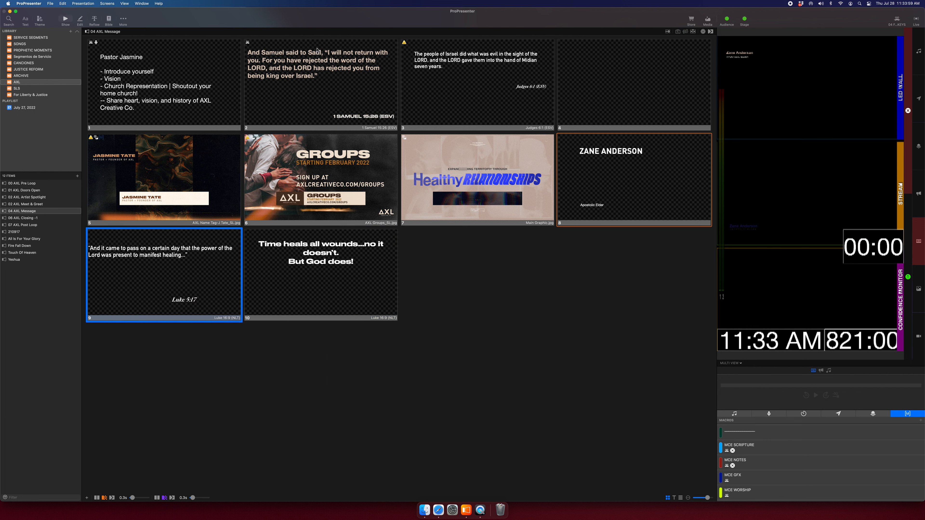
{"action": "left_click", "coordinate": [312, 51]}
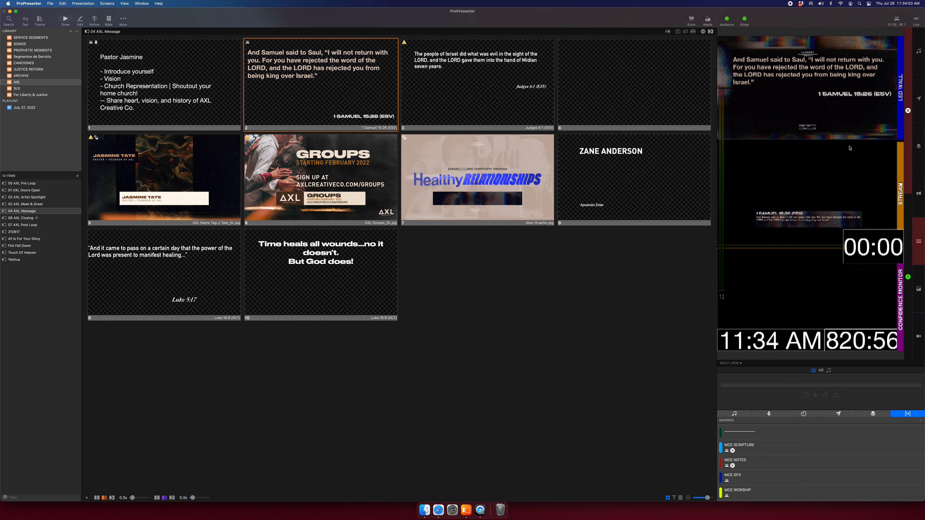
{"action": "left_click", "coordinate": [615, 172]}
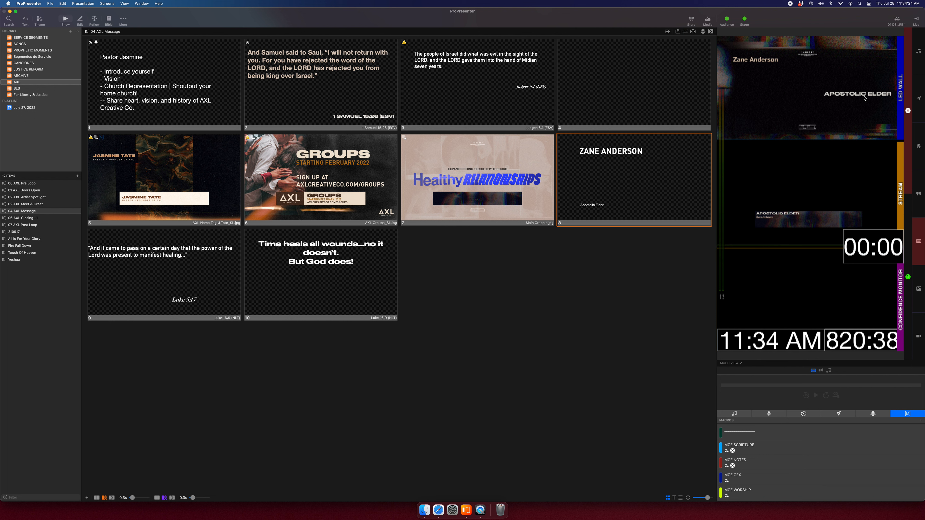
{"action": "right_click", "coordinate": [630, 199]}
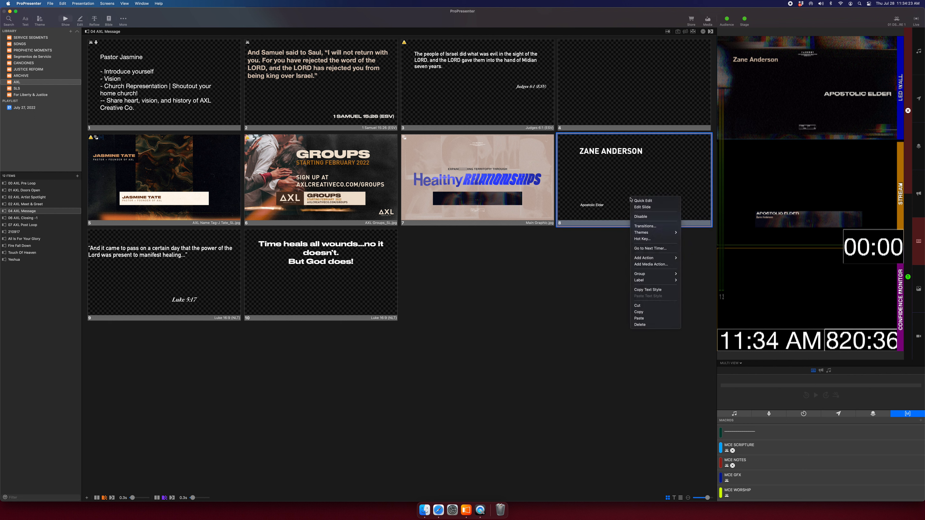
{"action": "mouse_move", "coordinate": [657, 258]}
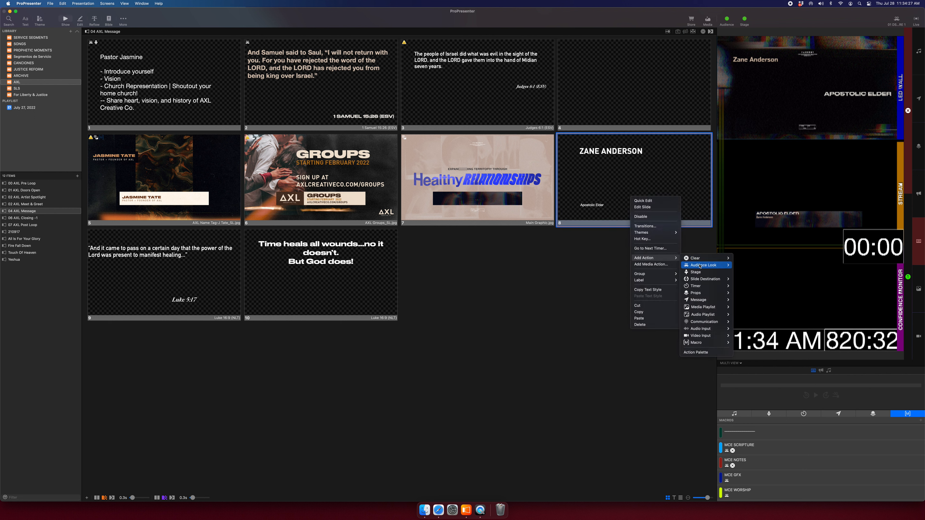
{"action": "mouse_move", "coordinate": [714, 265]}
{"action": "left_click", "coordinate": [763, 303]}
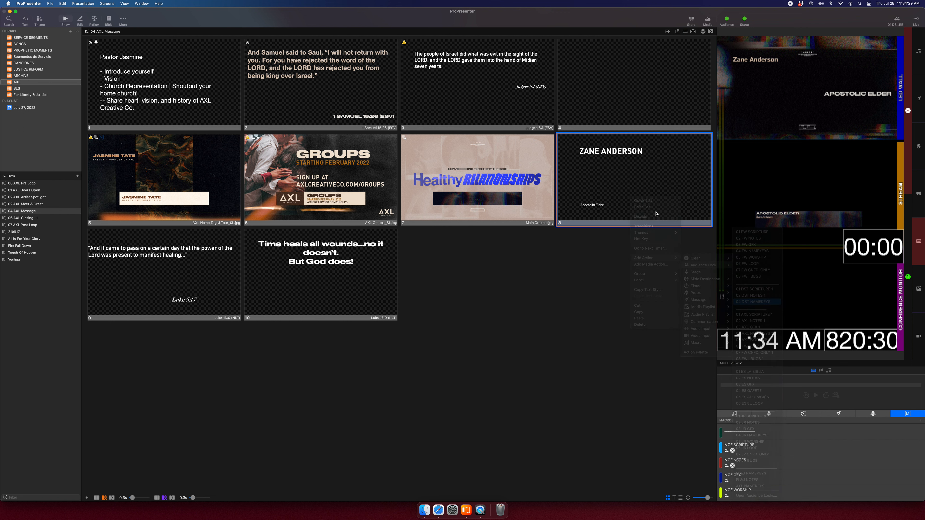
{"action": "left_click", "coordinate": [689, 152]}
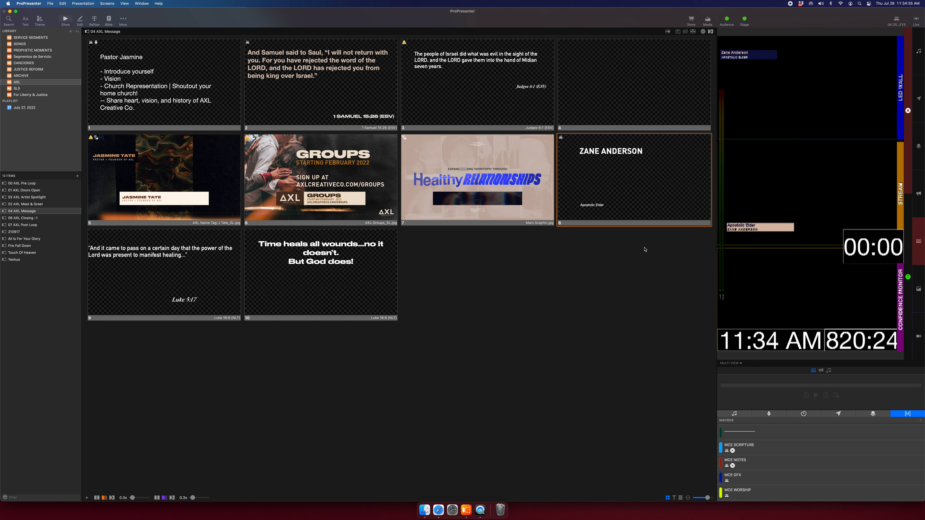
{"action": "right_click", "coordinate": [610, 170]}
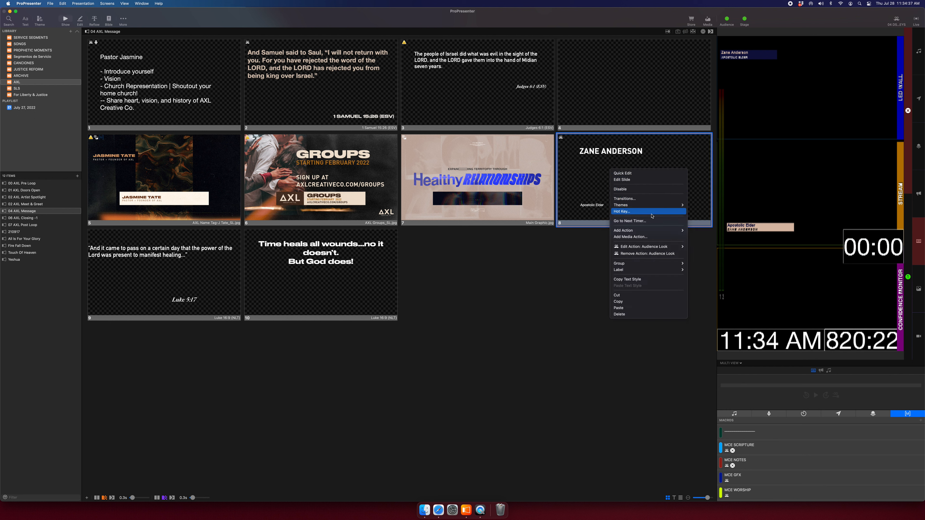
{"action": "mouse_move", "coordinate": [668, 230]}
{"action": "mouse_move", "coordinate": [714, 231]}
{"action": "mouse_move", "coordinate": [765, 230]}
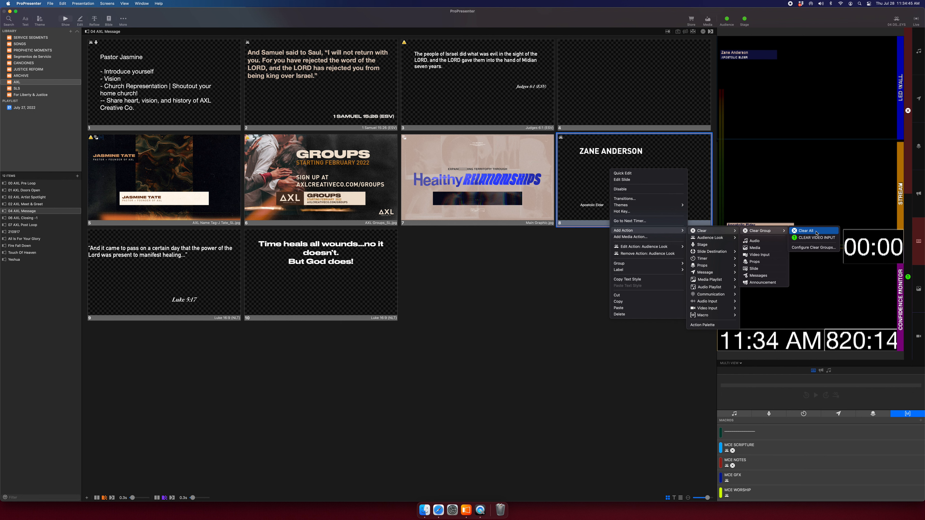
{"action": "left_click", "coordinate": [817, 231]}
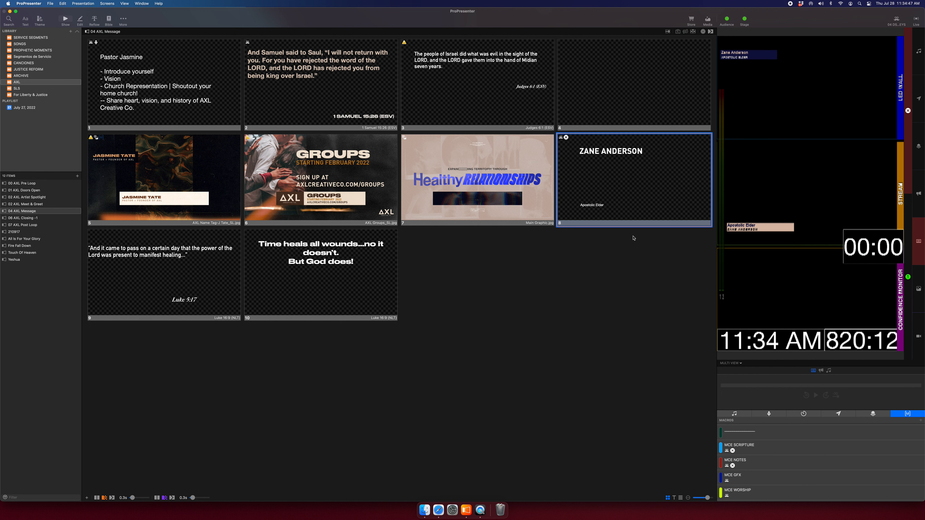
{"action": "left_click", "coordinate": [484, 213]}
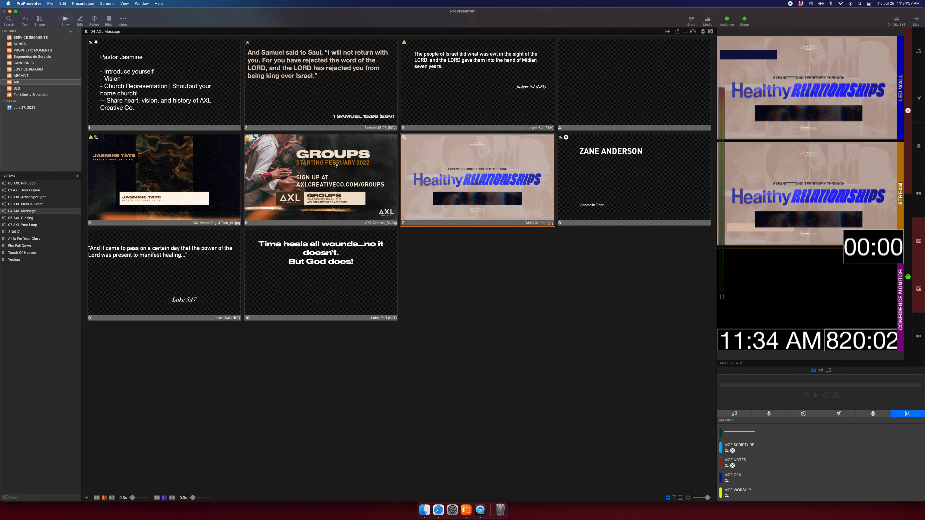
{"action": "left_click", "coordinate": [616, 160]}
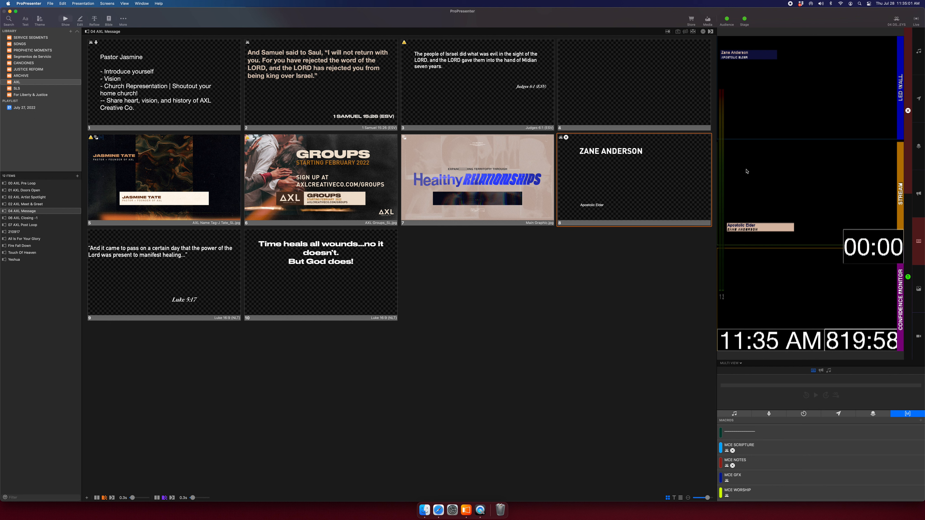
{"action": "left_click", "coordinate": [367, 99]}
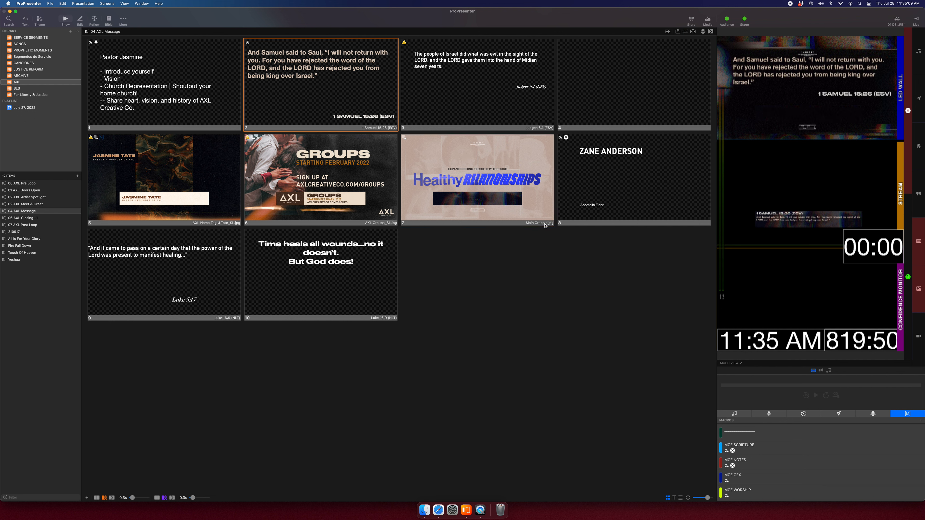
Enlarge the macros list and add a '————' separator macro.
{"action": "left_click_drag", "start_coordinate": [777, 361], "coordinate": [778, 87]}
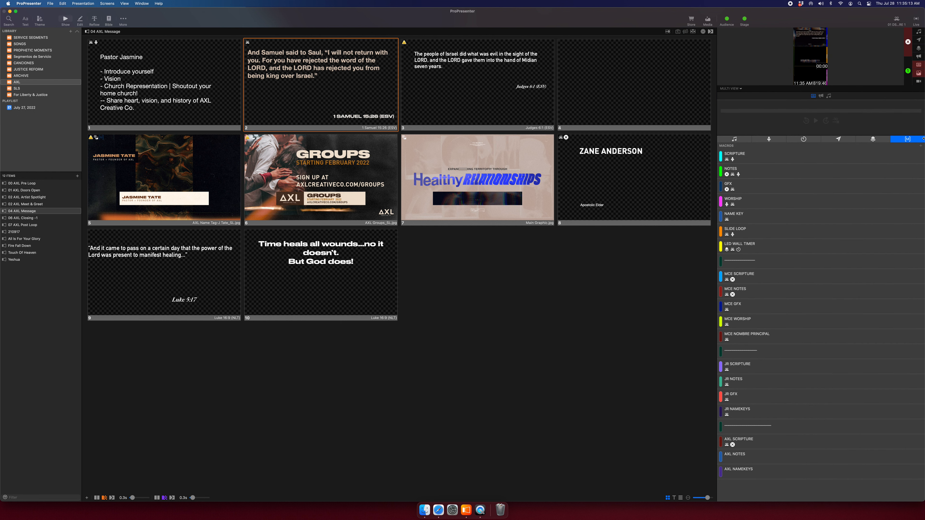
{"action": "left_click", "coordinate": [921, 146]}
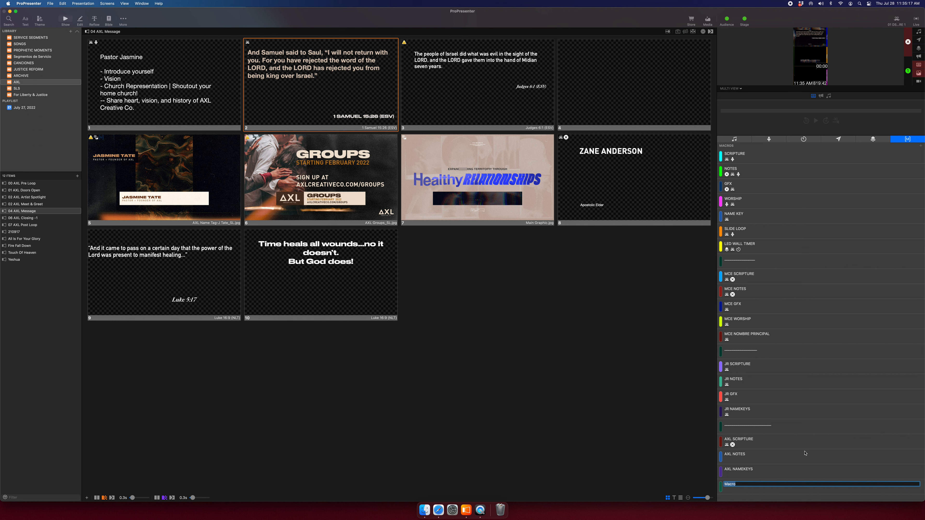
{"action": "key", "text": "BackSpace"}
{"action": "type", "text": "————"}
{"action": "key", "text": "Return"}
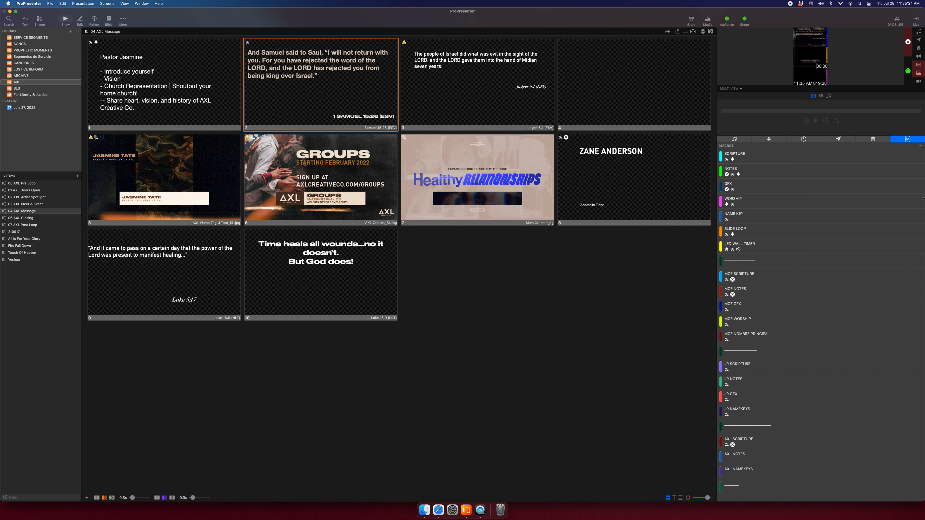
Add a macro named DST SCRIPTURE and start another named DST NAMEKEY.
{"action": "left_click", "coordinate": [921, 146]}
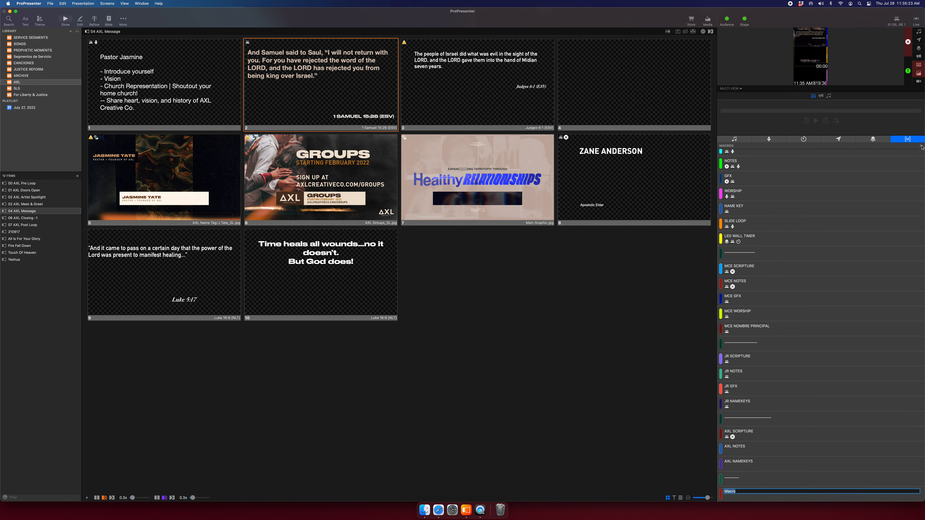
{"action": "type", "text": "DST SCRIPTURE"}
{"action": "key", "text": "Return"}
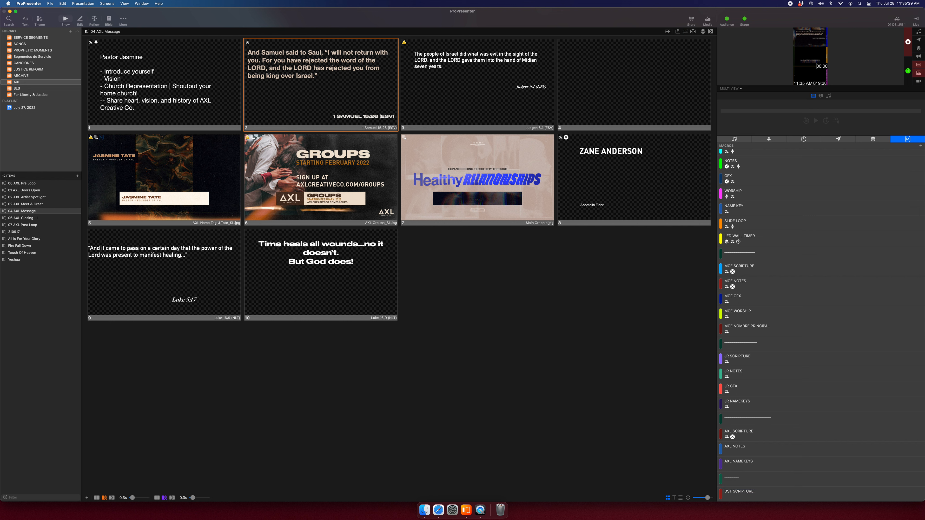
{"action": "left_click", "coordinate": [921, 146]}
{"action": "type", "text": "DST NAMEKEY"}
Confirm the DST NAMEKEY name and give DST SCRIPTURE the 01 DST SCRIPTURE 1 look.
{"action": "key", "text": "Return"}
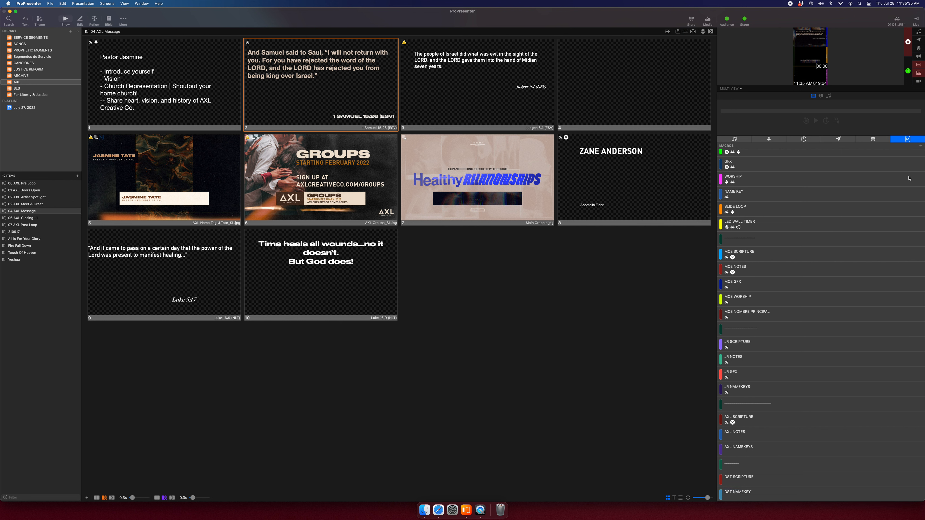
{"action": "right_click", "coordinate": [743, 479]}
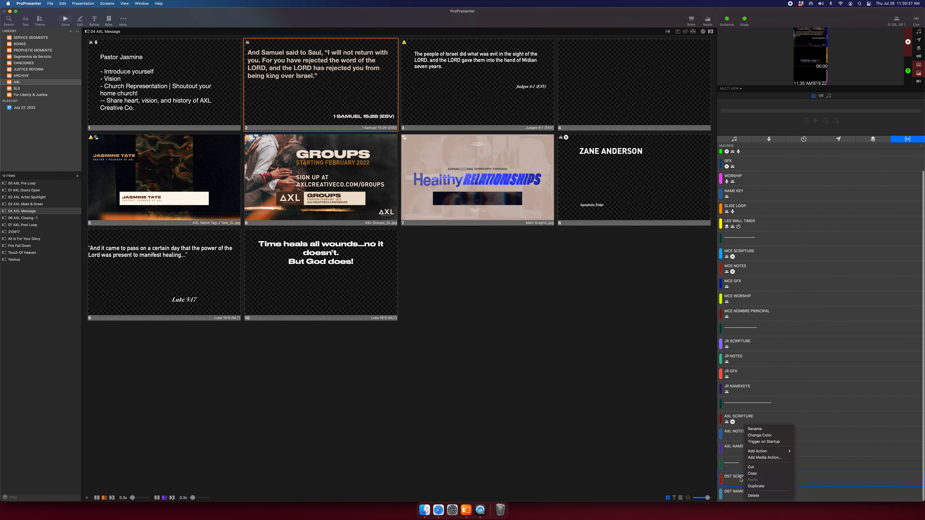
{"action": "mouse_move", "coordinate": [763, 454]}
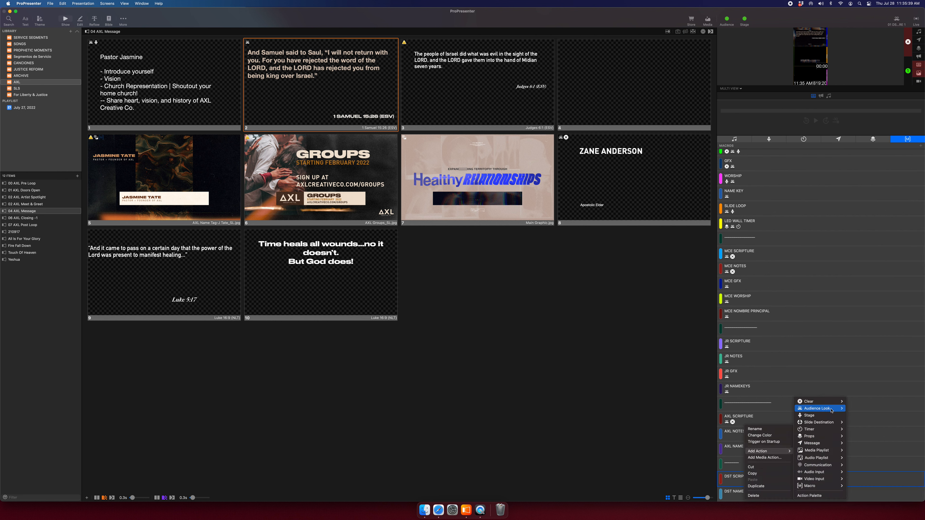
{"action": "mouse_move", "coordinate": [833, 411]}
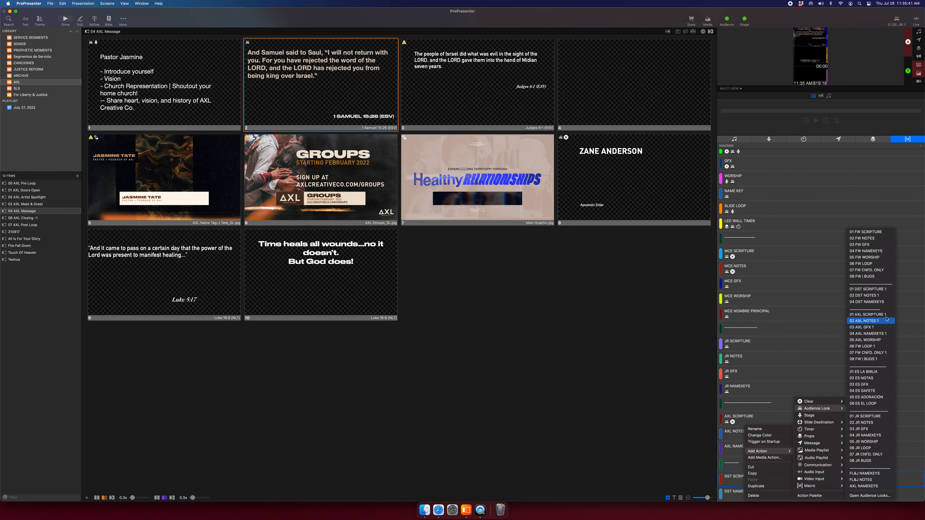
{"action": "left_click", "coordinate": [868, 290]}
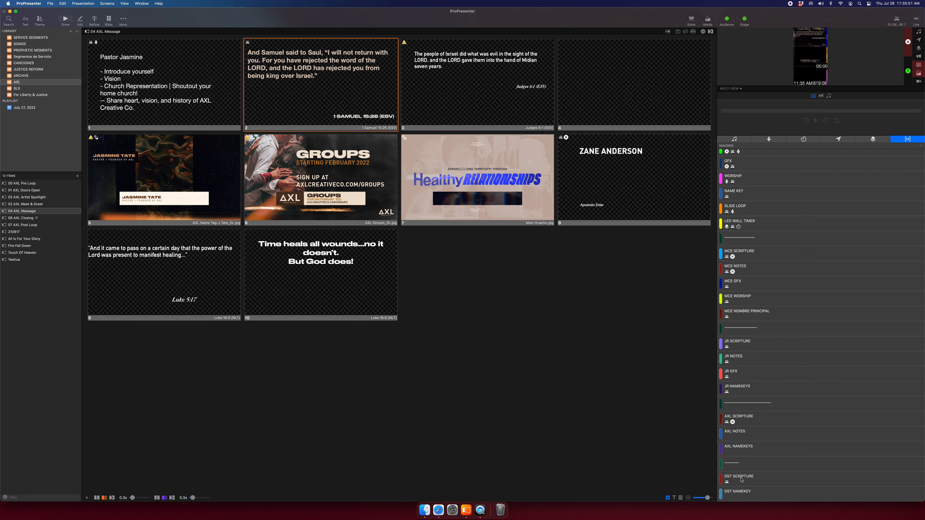
Add a Clear All action to the DST SCRIPTURE macro.
{"action": "right_click", "coordinate": [742, 480]}
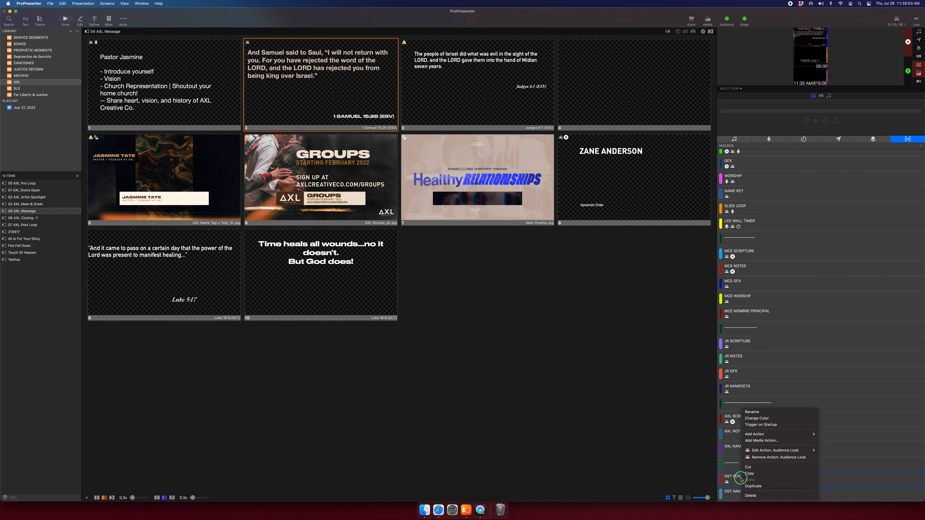
{"action": "mouse_move", "coordinate": [797, 434]}
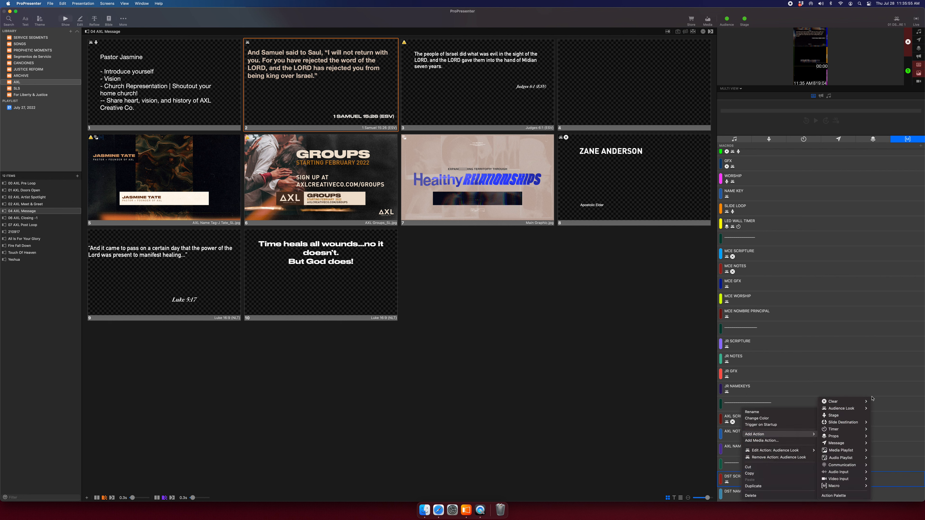
{"action": "left_click", "coordinate": [834, 402]}
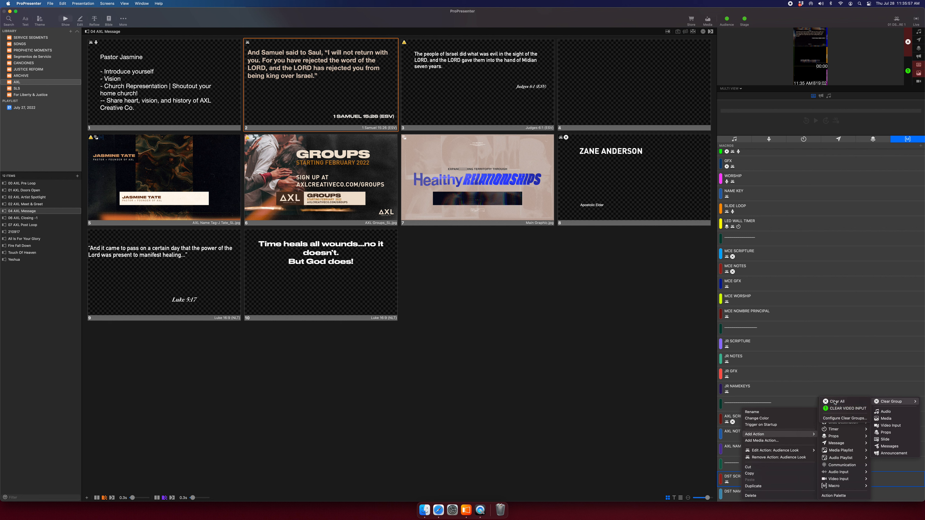
{"action": "right_click", "coordinate": [753, 481]}
{"action": "mouse_move", "coordinate": [787, 435]}
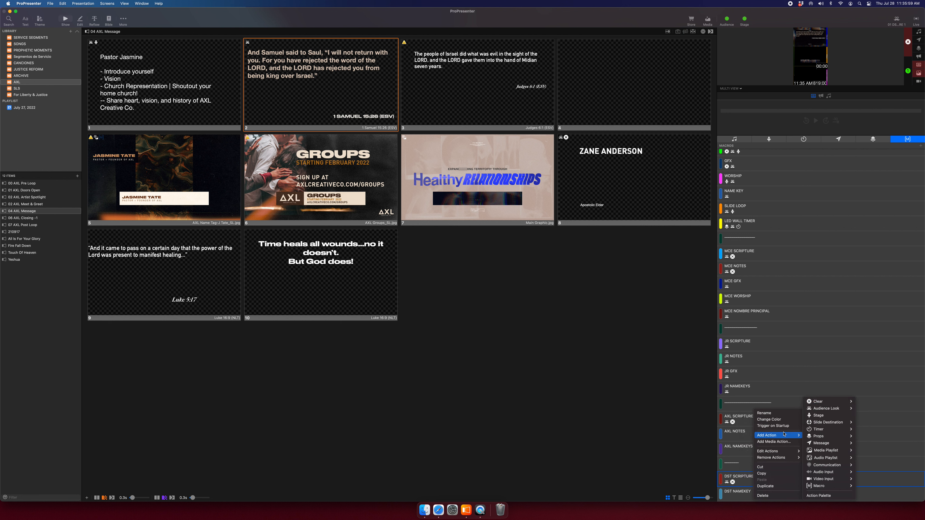
{"action": "mouse_move", "coordinate": [834, 403]}
{"action": "mouse_move", "coordinate": [876, 401]}
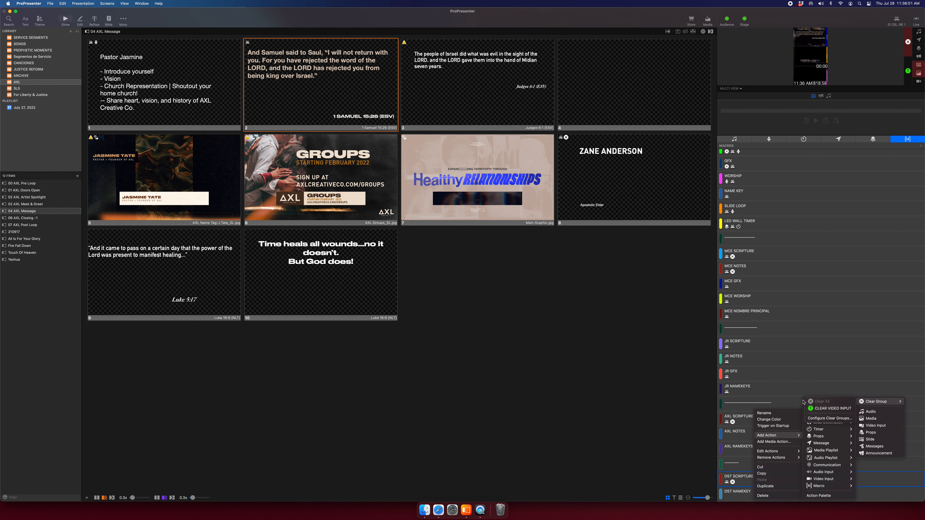
{"action": "left_click", "coordinate": [888, 482]}
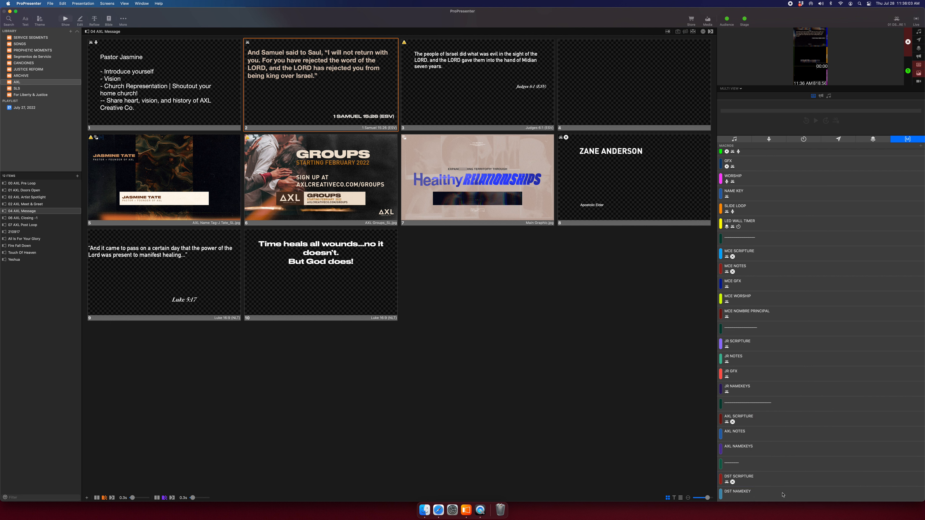
Replace slide 2's audience-look action with the DST SCRIPTURE macro on slides 2, 3 and 9.
{"action": "right_click", "coordinate": [343, 70]}
{"action": "left_click", "coordinate": [384, 154]}
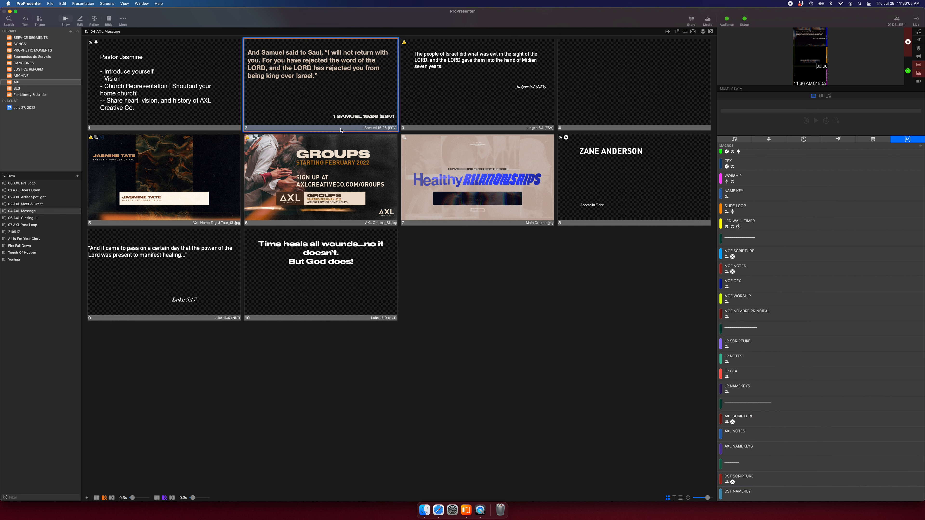
{"action": "left_click", "coordinate": [323, 104], "text": "super"}
{"action": "left_click", "coordinate": [324, 102], "text": "super"}
{"action": "left_click", "coordinate": [430, 105], "text": "super"}
{"action": "left_click", "coordinate": [199, 280], "text": "super"}
{"action": "right_click", "coordinate": [345, 57]}
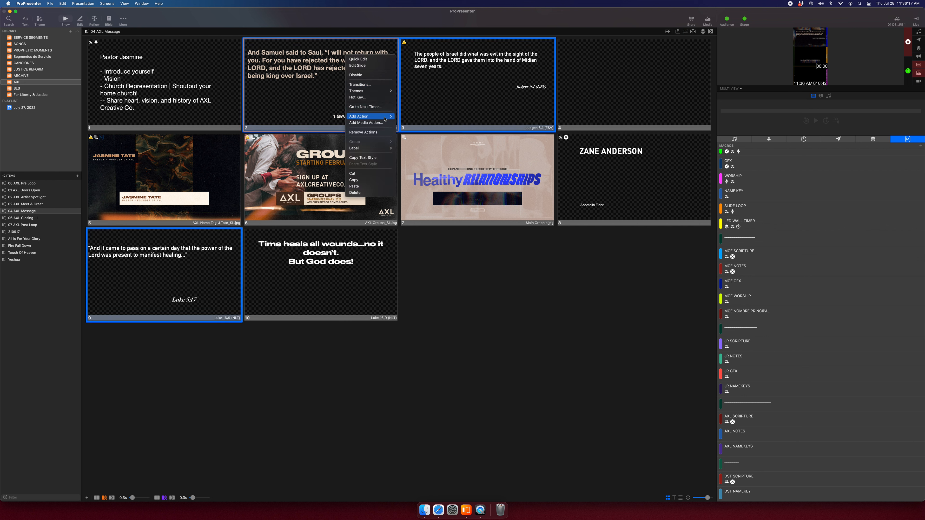
{"action": "mouse_move", "coordinate": [387, 117]}
{"action": "mouse_move", "coordinate": [438, 202]}
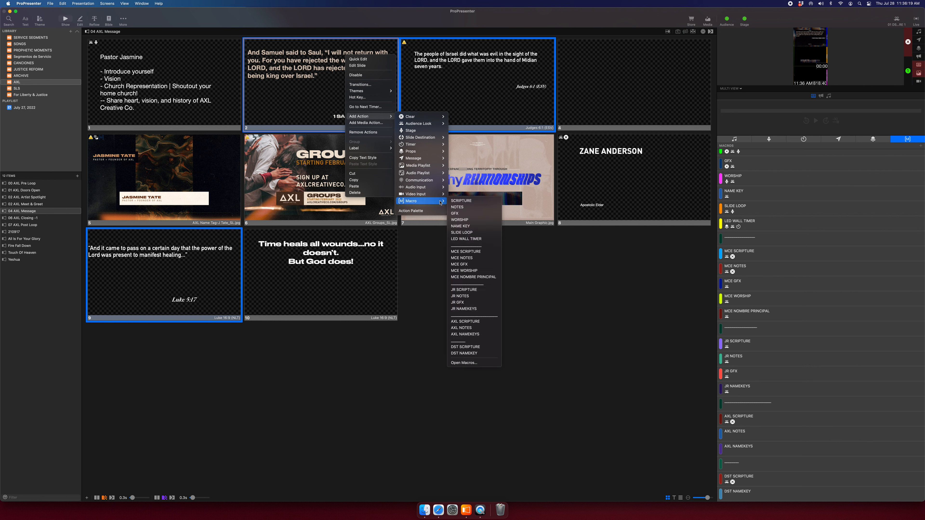
{"action": "left_click", "coordinate": [483, 348]}
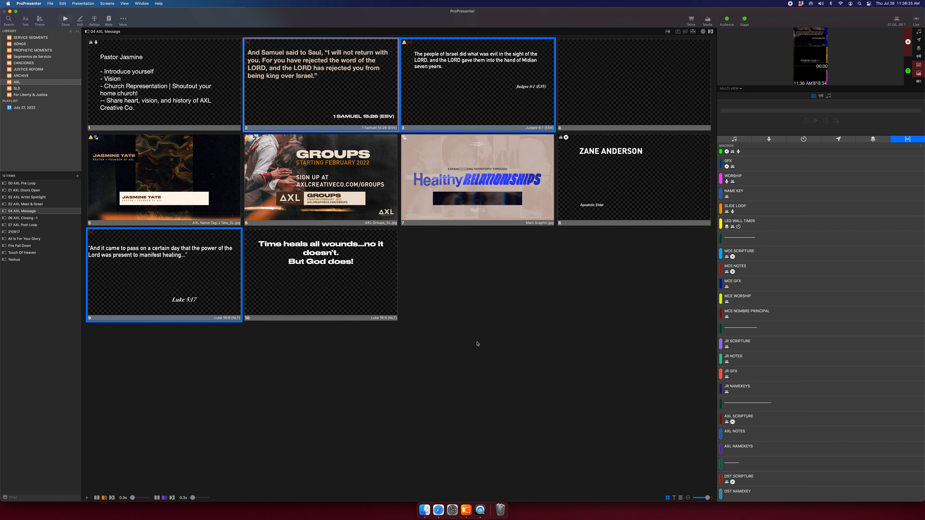
Put 1 Samuel 15:26, Judges 6:1 and Luke 5:17 live in turn to test the macro.
{"action": "left_click", "coordinate": [335, 110]}
{"action": "left_click", "coordinate": [445, 101]}
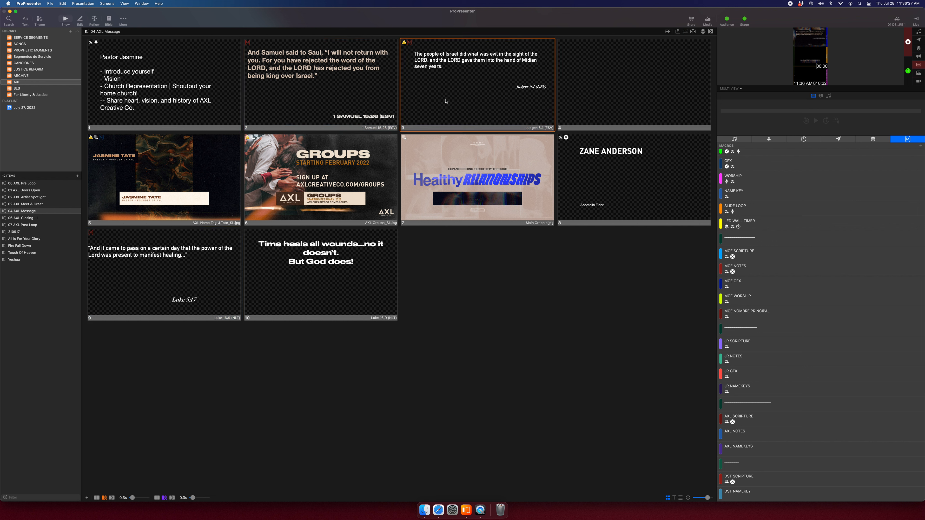
{"action": "left_click", "coordinate": [230, 286]}
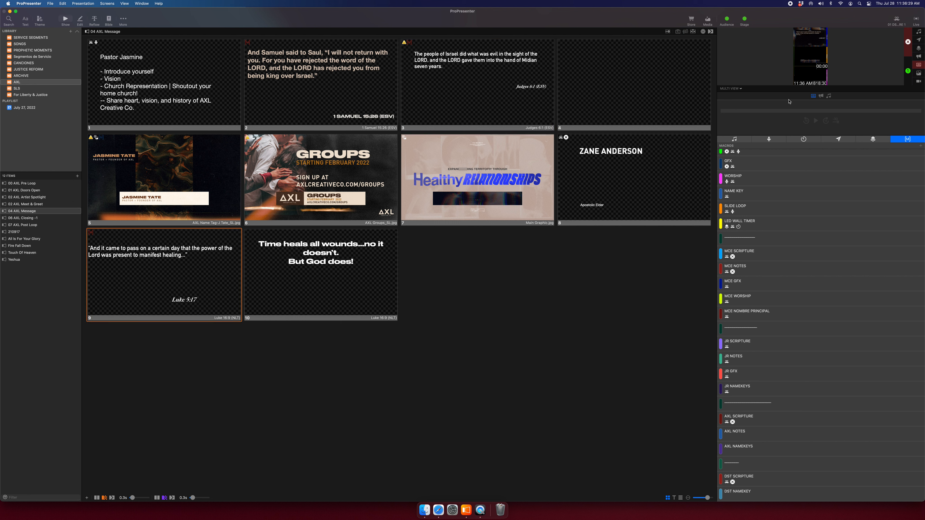
{"action": "left_click", "coordinate": [534, 105]}
{"action": "right_click", "coordinate": [608, 190]}
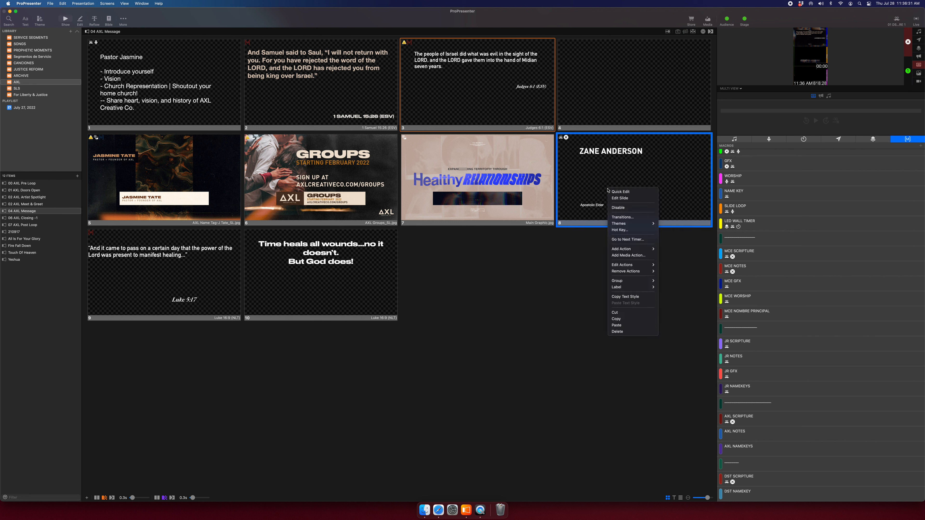
{"action": "mouse_move", "coordinate": [633, 271]}
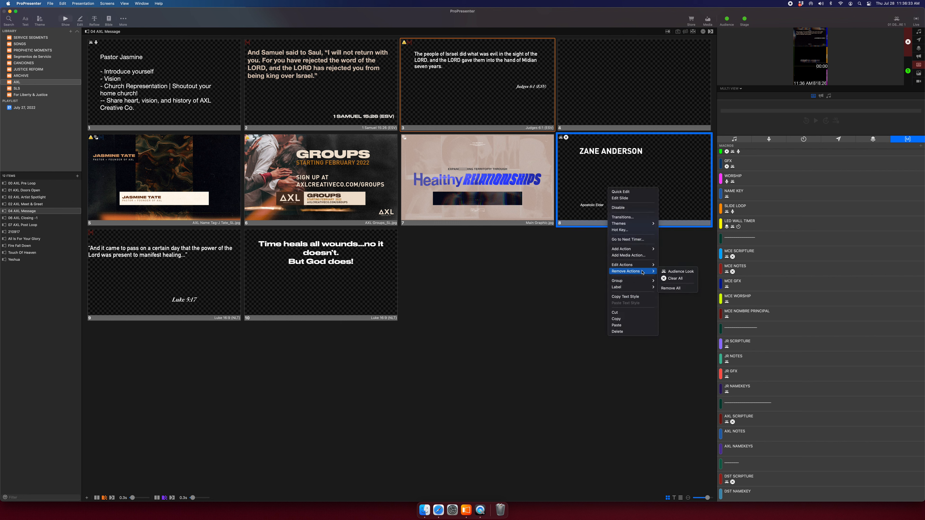
{"action": "left_click", "coordinate": [672, 288]}
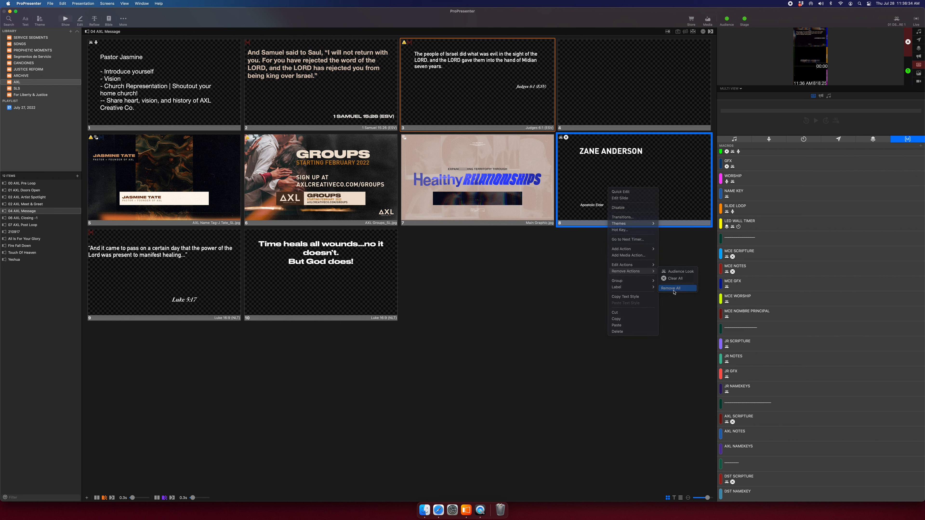
Make the DST NAMEKEY macro apply the 04 DST NAMEKEYS look.
{"action": "right_click", "coordinate": [756, 491]}
{"action": "right_click", "coordinate": [745, 496]}
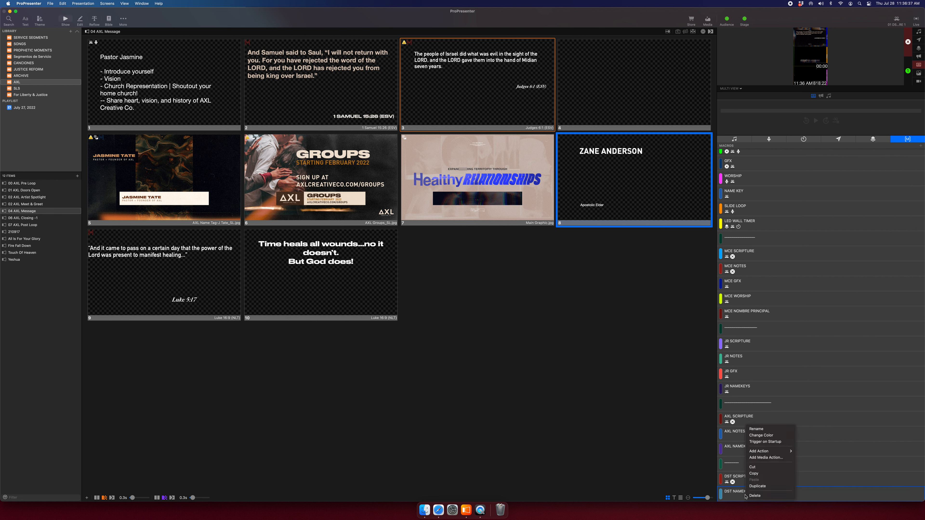
{"action": "mouse_move", "coordinate": [772, 452]}
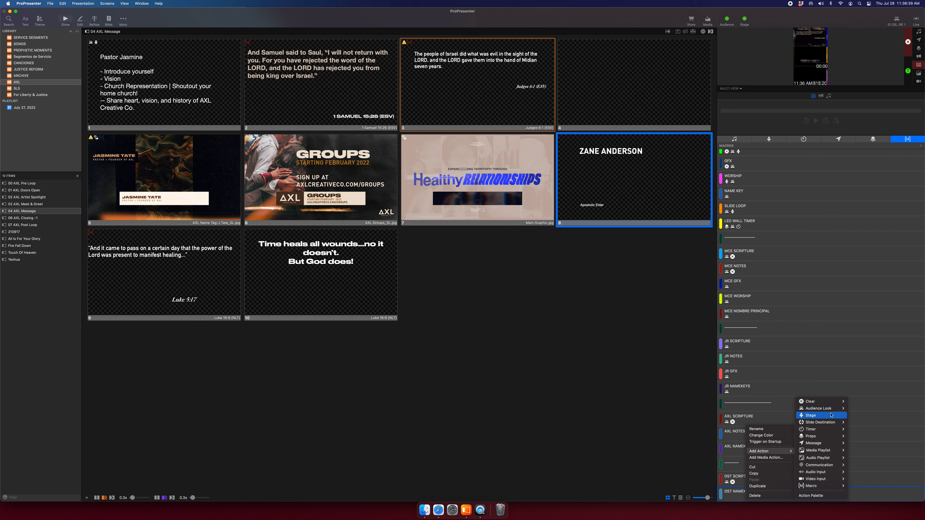
{"action": "mouse_move", "coordinate": [834, 409]}
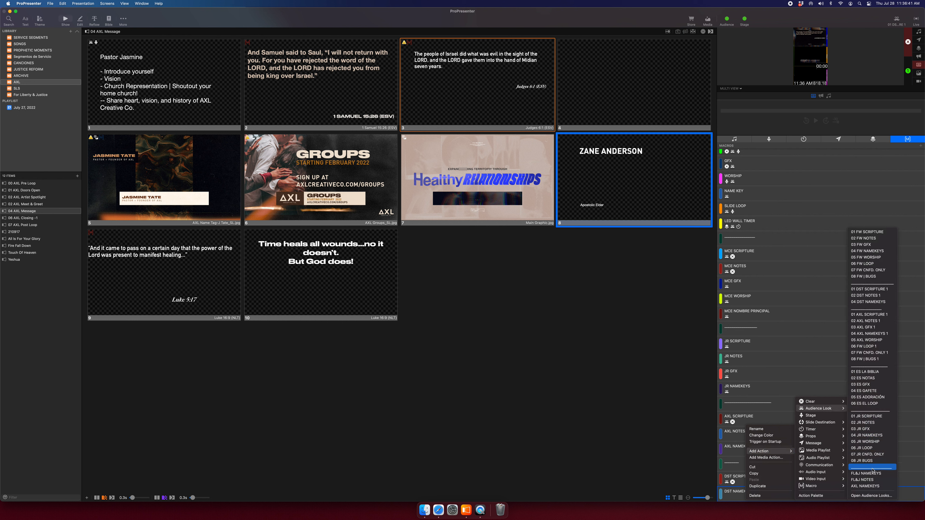
{"action": "left_click", "coordinate": [869, 302]}
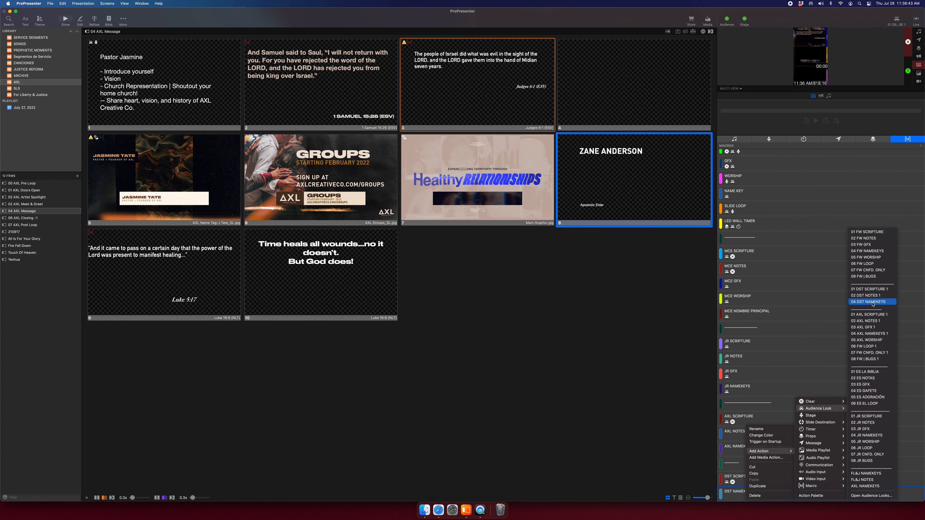
Add a Clear All action to DST NAMEKEY and run the macro to test it.
{"action": "right_click", "coordinate": [761, 495]}
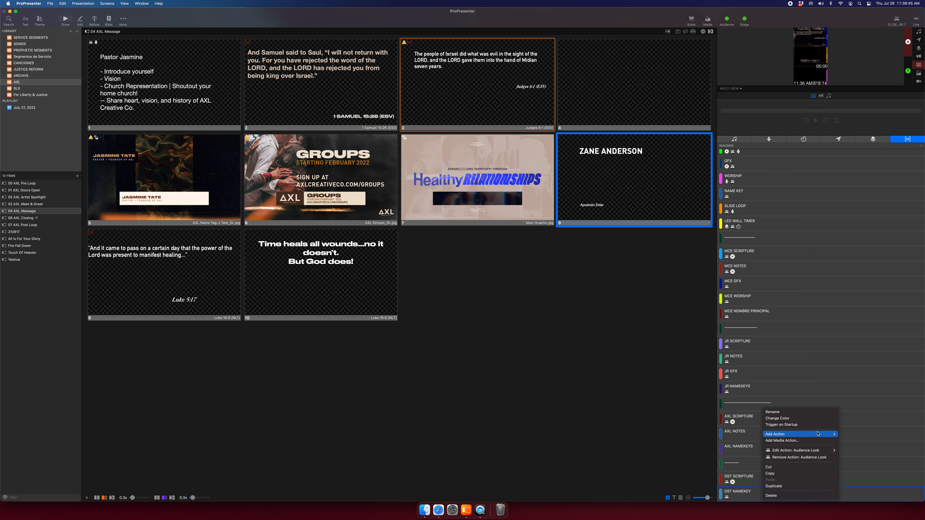
{"action": "mouse_move", "coordinate": [801, 434]}
{"action": "mouse_move", "coordinate": [852, 402]}
{"action": "mouse_move", "coordinate": [812, 402]}
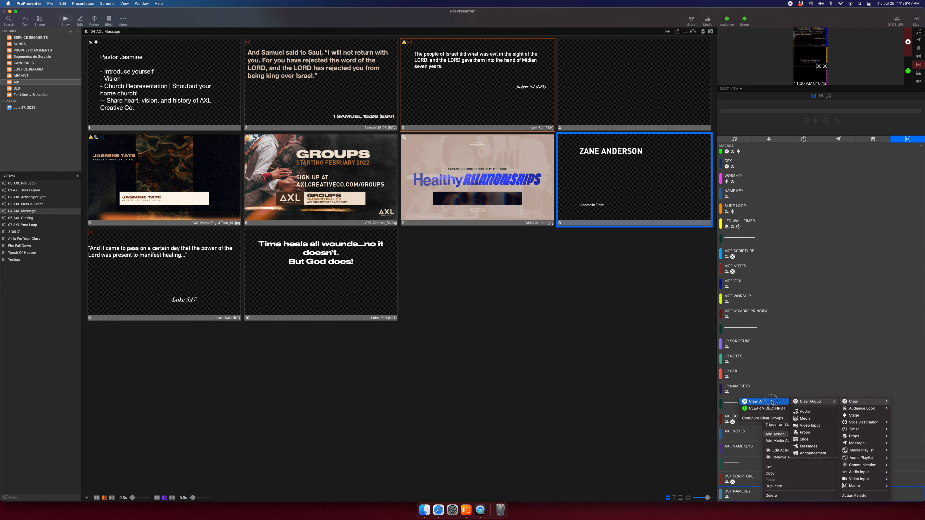
{"action": "left_click", "coordinate": [756, 401]}
{"action": "left_click", "coordinate": [750, 493]}
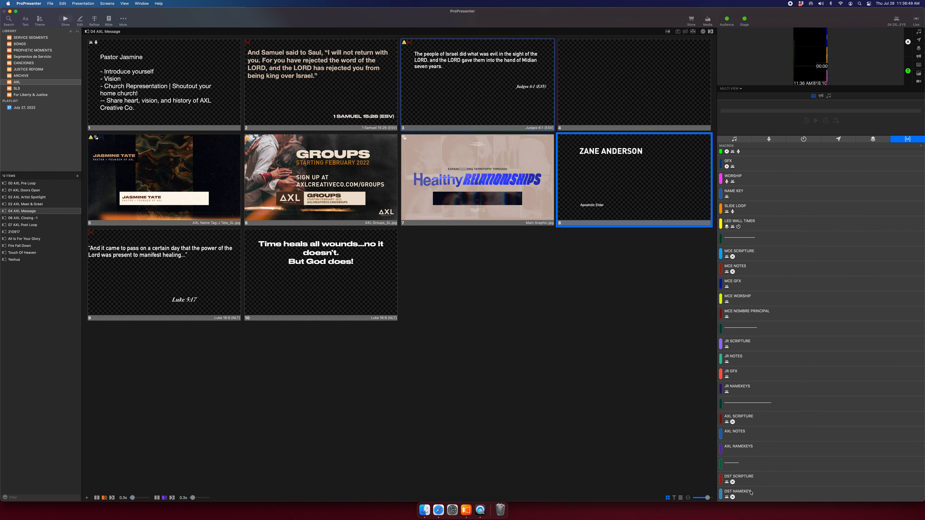
{"action": "left_click_drag", "start_coordinate": [751, 493], "coordinate": [667, 162]}
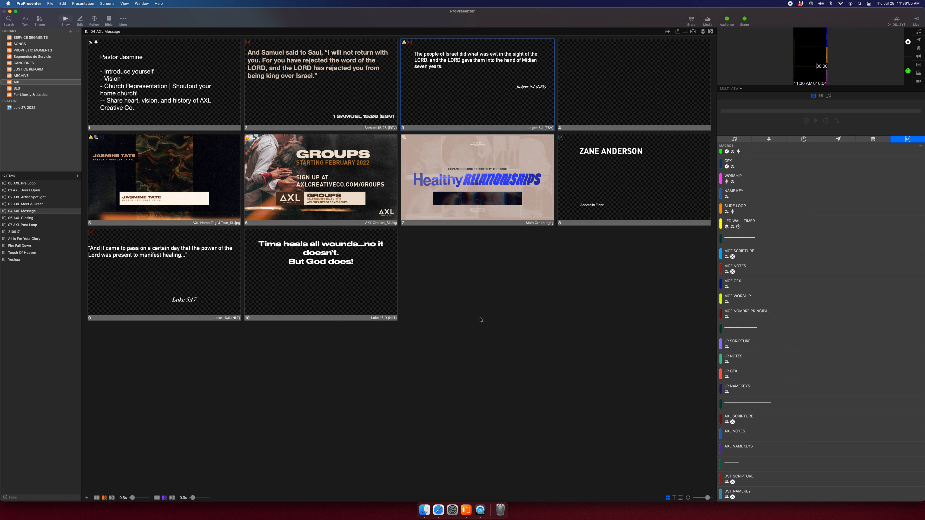
{"action": "left_click", "coordinate": [335, 288], "text": "super"}
{"action": "left_click", "coordinate": [201, 281], "text": "super"}
{"action": "left_click", "coordinate": [699, 185], "text": "super"}
{"action": "left_click_drag", "start_coordinate": [751, 493], "coordinate": [599, 164]}
Test slides 8, 10 and 9 live, then select slides 10, 9, 8 and 4 and check their options.
{"action": "left_click", "coordinate": [582, 221]}
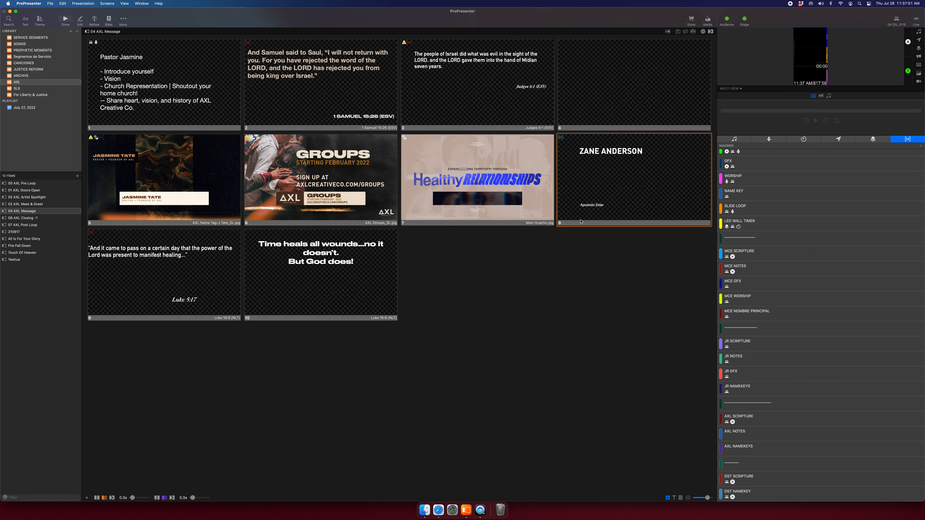
{"action": "left_click", "coordinate": [349, 286]}
{"action": "left_click", "coordinate": [186, 279]}
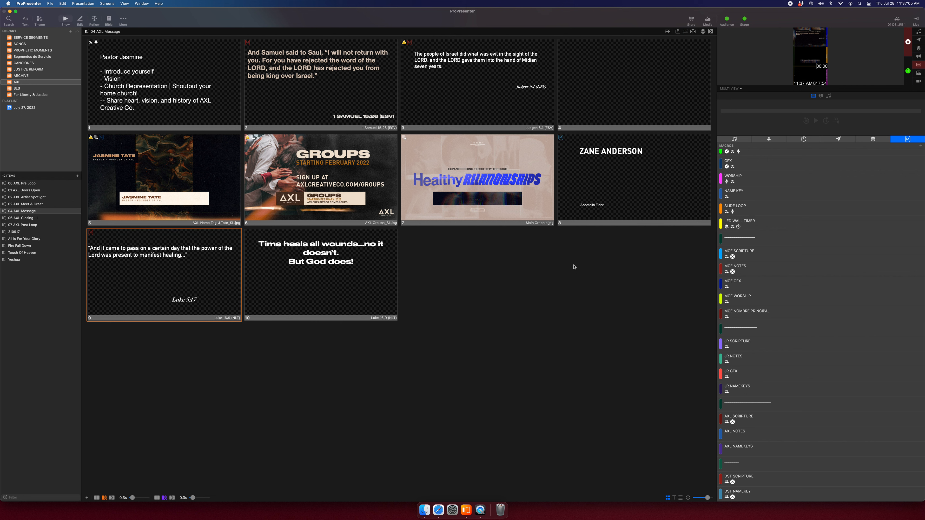
{"action": "left_click", "coordinate": [347, 273], "text": "super"}
{"action": "left_click", "coordinate": [204, 275], "text": "super"}
{"action": "left_click", "coordinate": [659, 207], "text": "super"}
{"action": "left_click", "coordinate": [624, 93], "text": "super"}
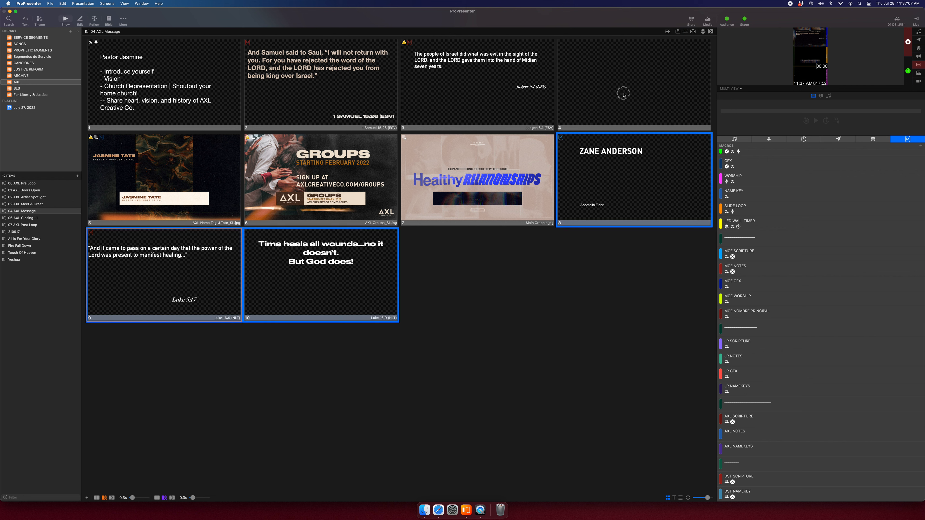
{"action": "right_click", "coordinate": [623, 95]}
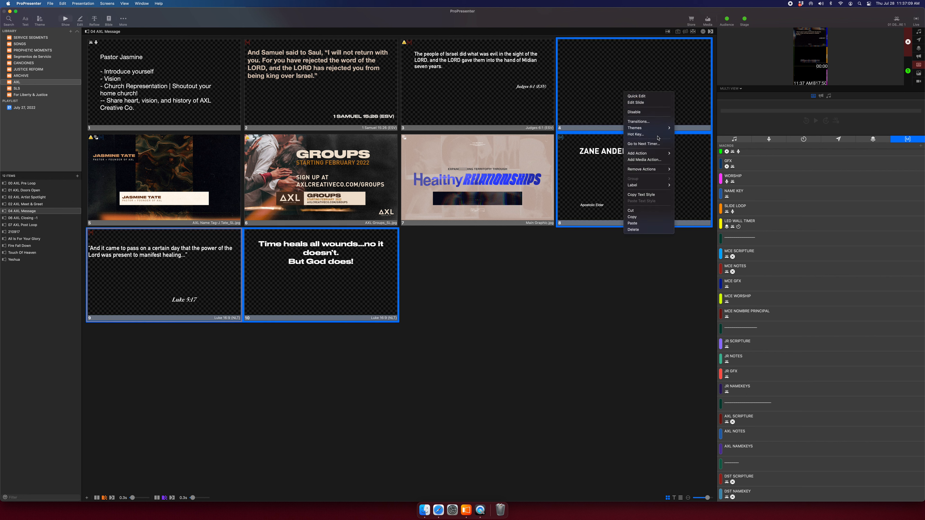
{"action": "left_click", "coordinate": [590, 262]}
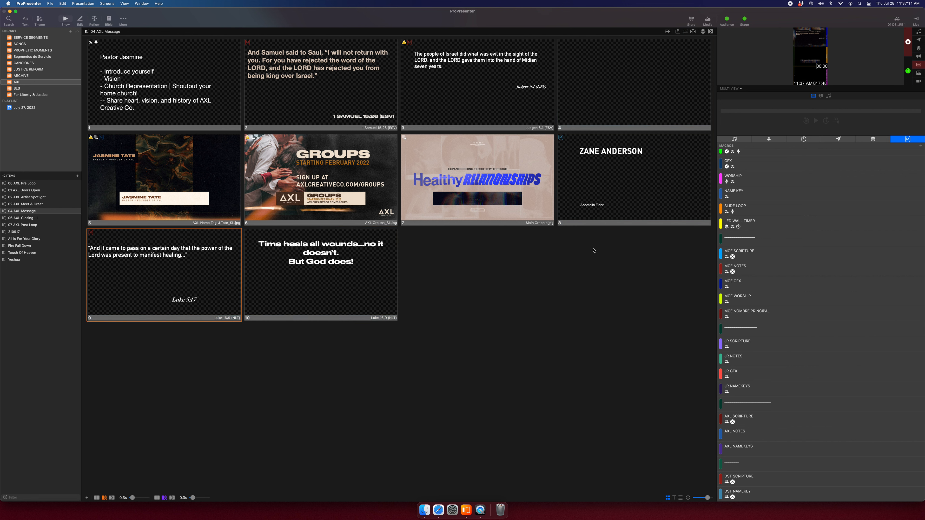
{"action": "left_click", "coordinate": [605, 170]}
{"action": "left_click", "coordinate": [363, 94]}
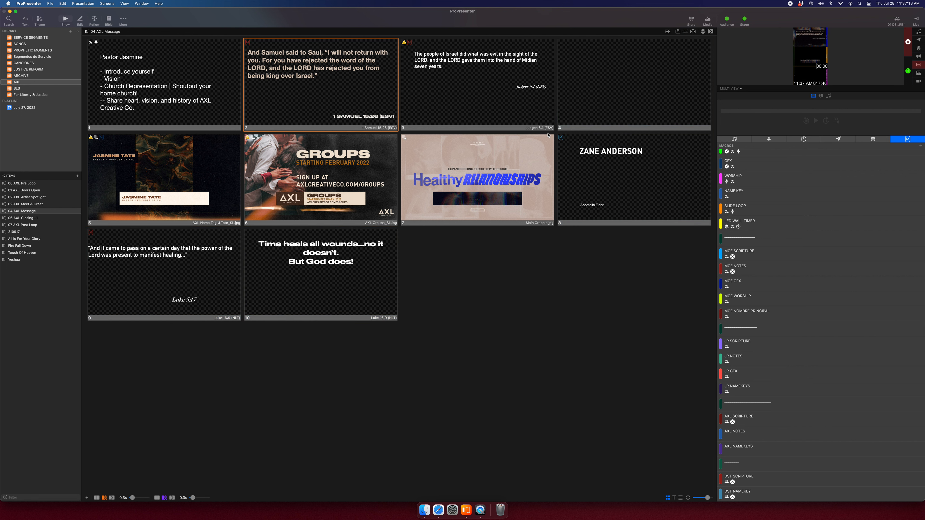
{"action": "left_click", "coordinate": [605, 150]}
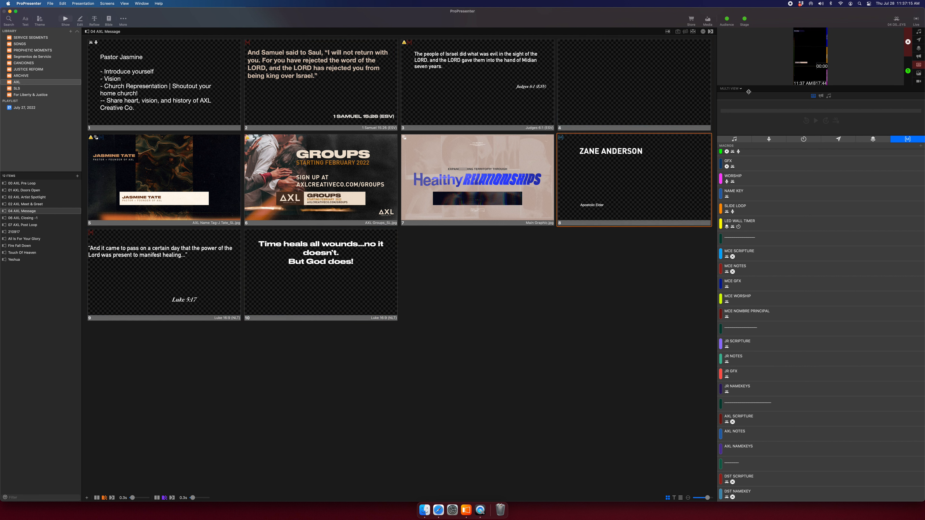
{"action": "left_click", "coordinate": [318, 73]}
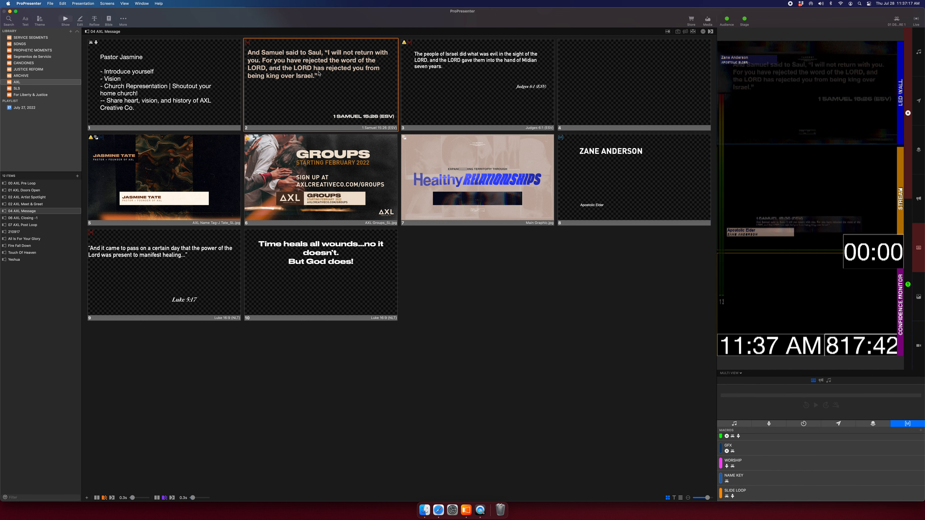
{"action": "left_click", "coordinate": [581, 152]}
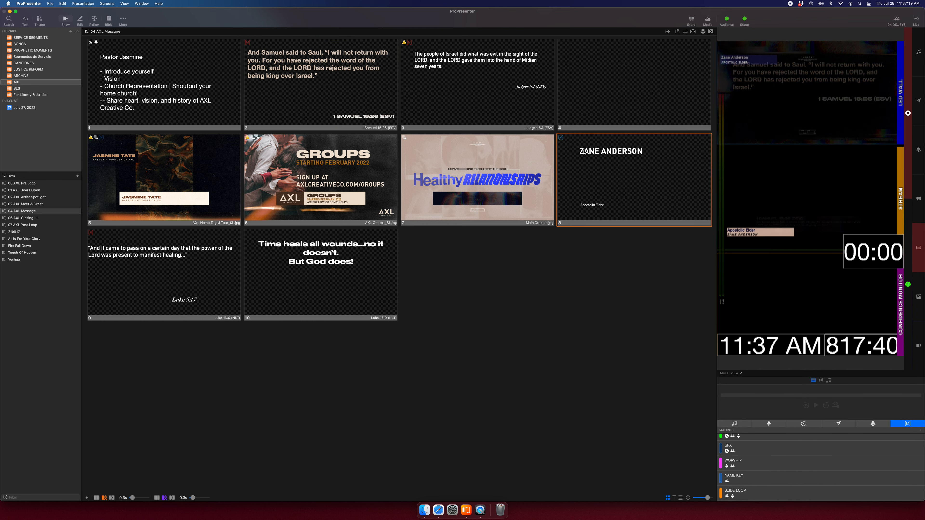
{"action": "left_click", "coordinate": [374, 100]}
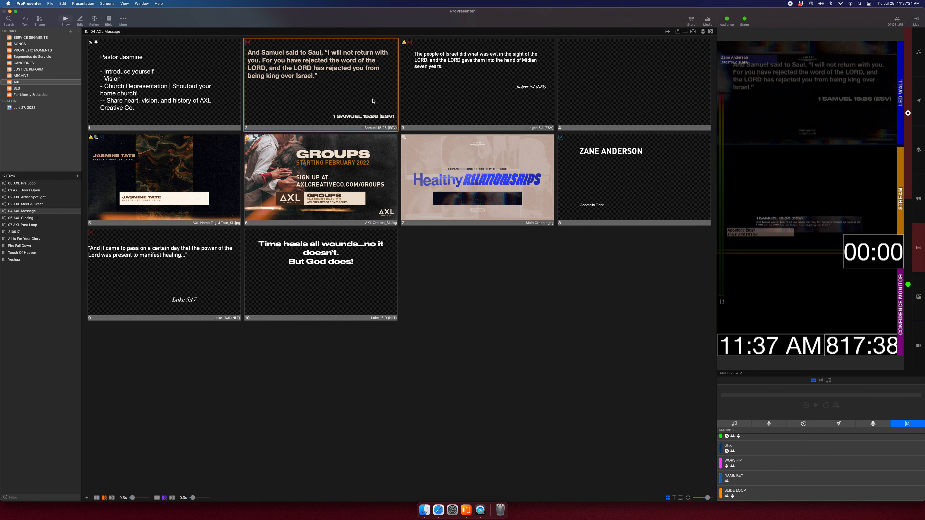
{"action": "left_click", "coordinate": [574, 155]}
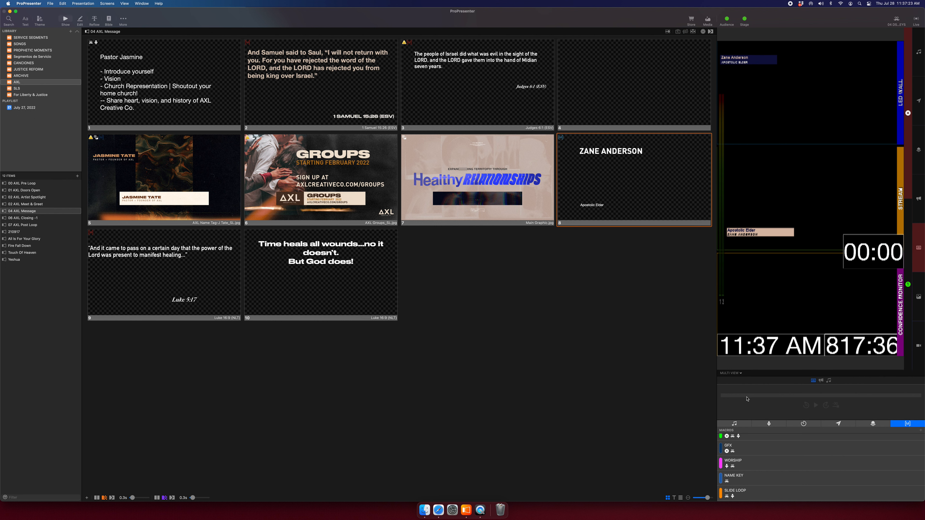
{"action": "left_click_drag", "start_coordinate": [756, 376], "coordinate": [751, 146]}
{"action": "scroll", "coordinate": [767, 234], "scroll_direction": "down", "scroll_amount": 3}
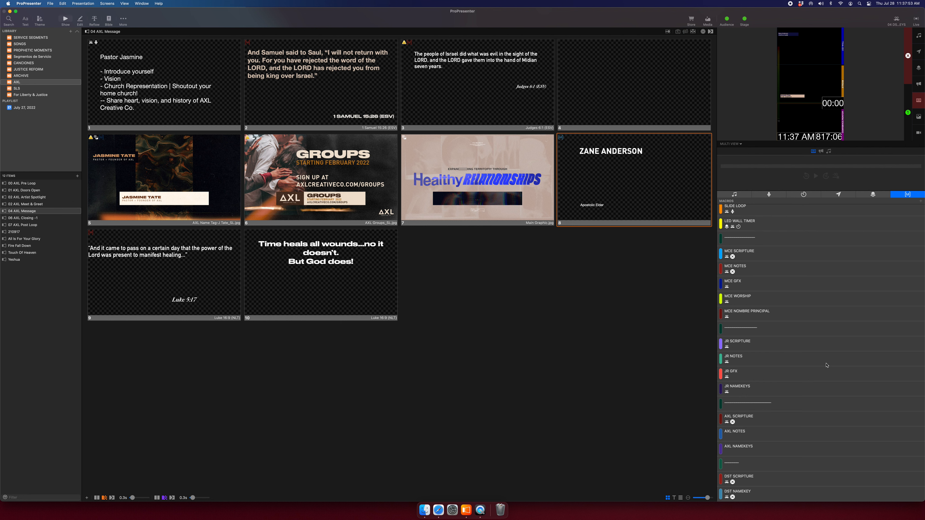
{"action": "scroll", "coordinate": [826, 365], "scroll_direction": "up", "scroll_amount": 5}
{"action": "scroll", "coordinate": [826, 364], "scroll_direction": "down", "scroll_amount": 5}
{"action": "left_click", "coordinate": [106, 3]}
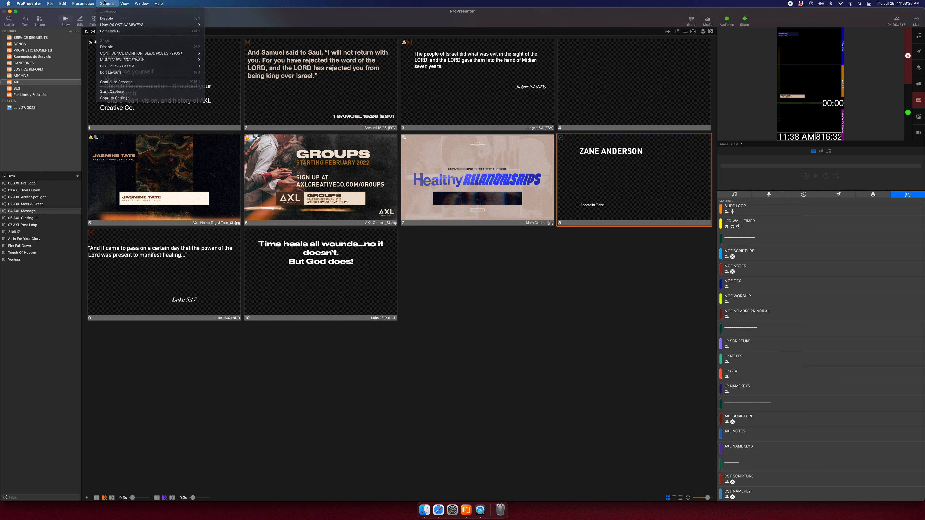
Create a new theme named TEST.
{"action": "left_click", "coordinate": [40, 19]}
{"action": "left_click", "coordinate": [64, 95]}
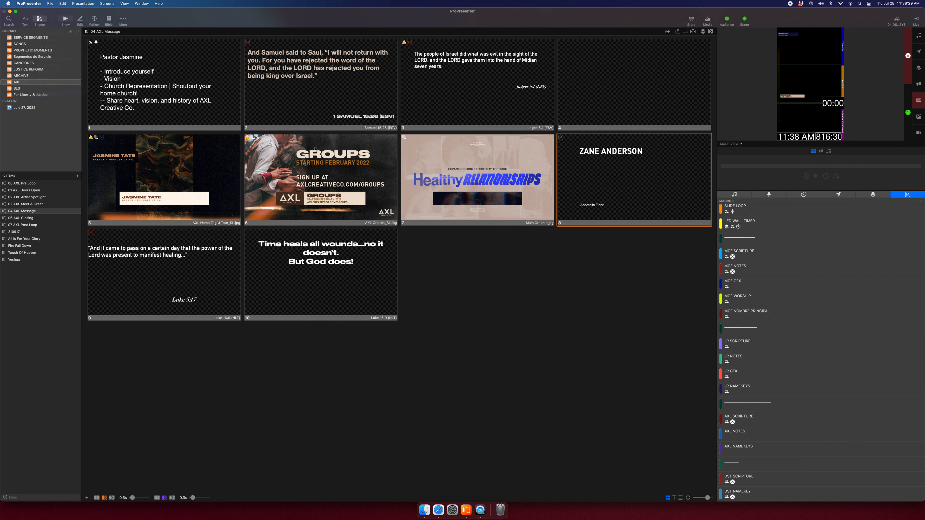
{"action": "type", "text": "TEST"}
{"action": "key", "text": "Return"}
Load the Healthy Relationships theme from the theme list.
{"action": "right_click", "coordinate": [41, 45]}
{"action": "left_click", "coordinate": [41, 46]}
{"action": "left_click", "coordinate": [14, 32]}
{"action": "scroll", "coordinate": [17, 20], "scroll_direction": "up", "scroll_amount": 5}
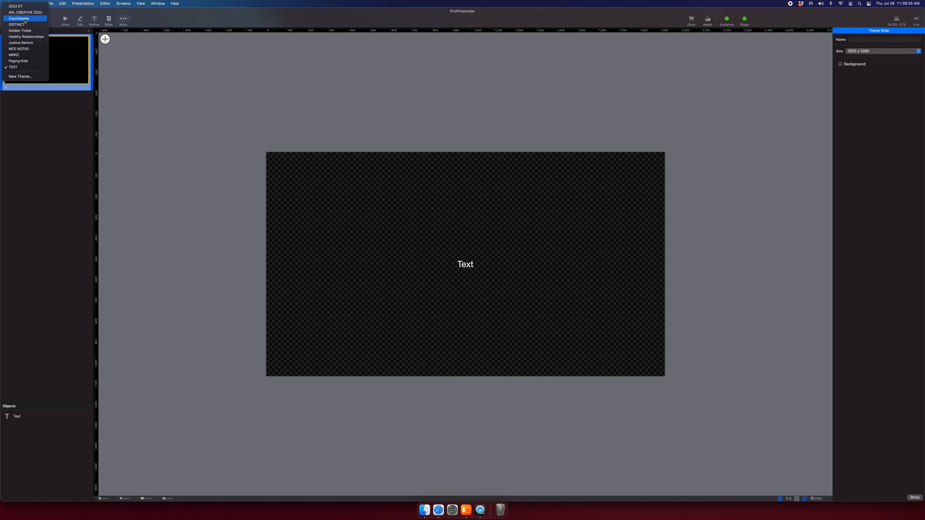
{"action": "left_click", "coordinate": [27, 37]}
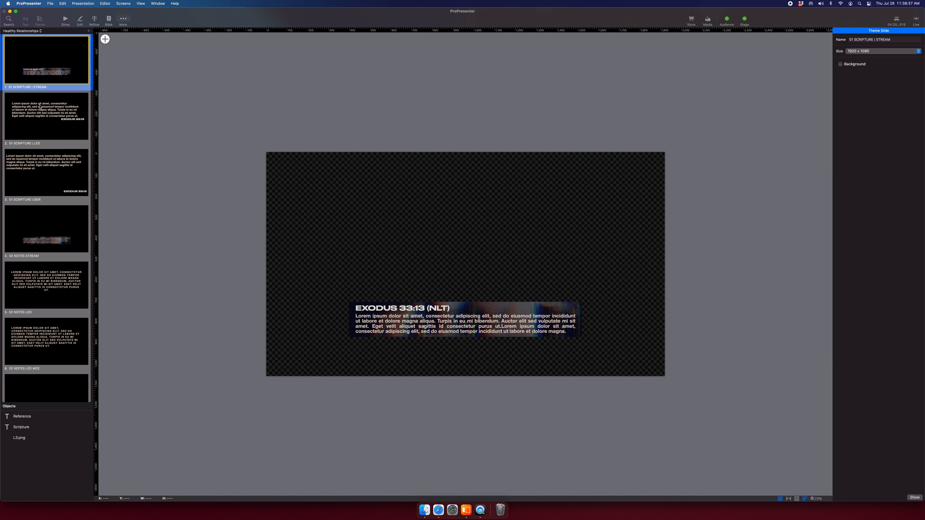
Copy all Healthy Relationships slides and paste them into the TEST theme.
{"action": "key", "text": "super+a"}
{"action": "right_click", "coordinate": [44, 78]}
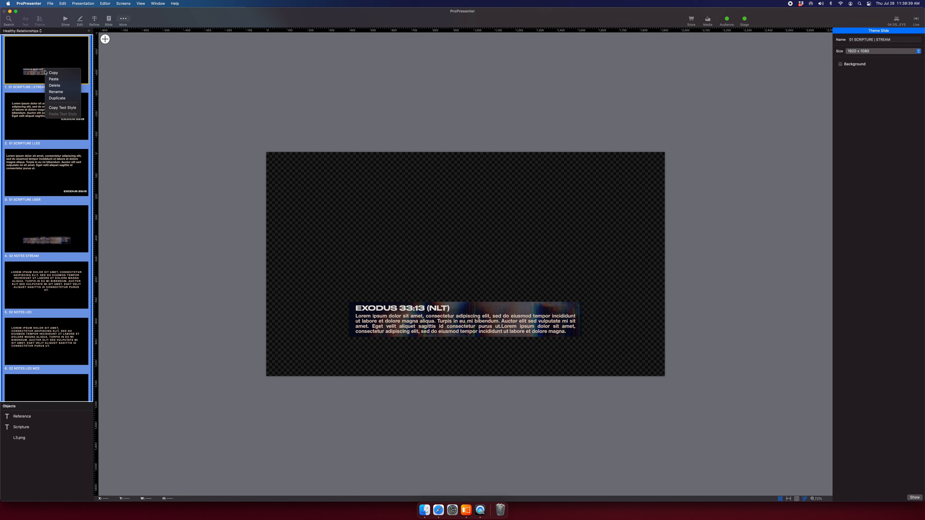
{"action": "left_click", "coordinate": [22, 31]}
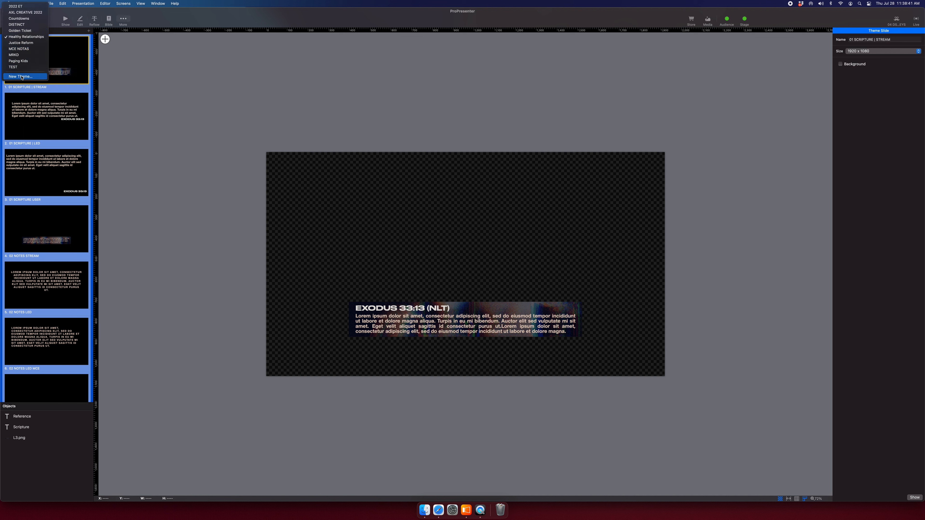
{"action": "left_click", "coordinate": [13, 62]}
{"action": "right_click", "coordinate": [30, 56]}
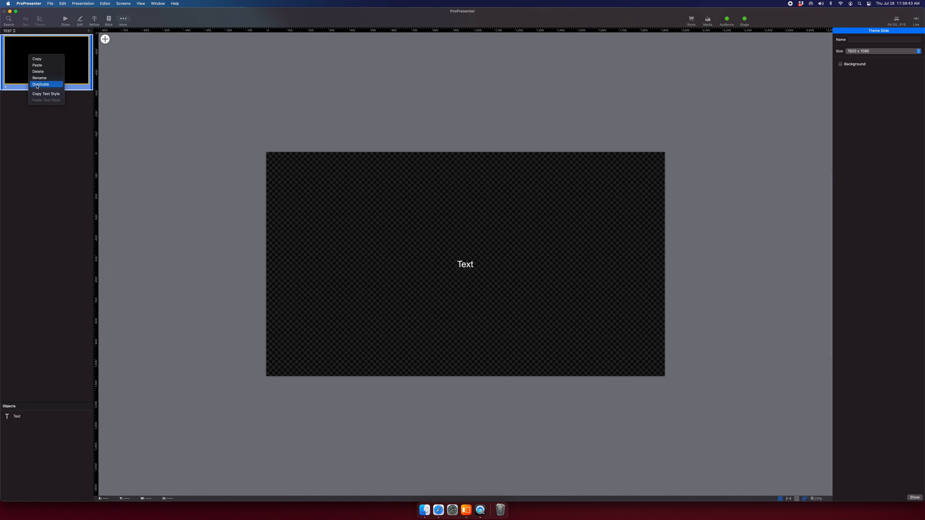
{"action": "left_click", "coordinate": [37, 65]}
Delete the original blank text slide and check the pasted 01 SCRIPTURE slides.
{"action": "left_click", "coordinate": [54, 252]}
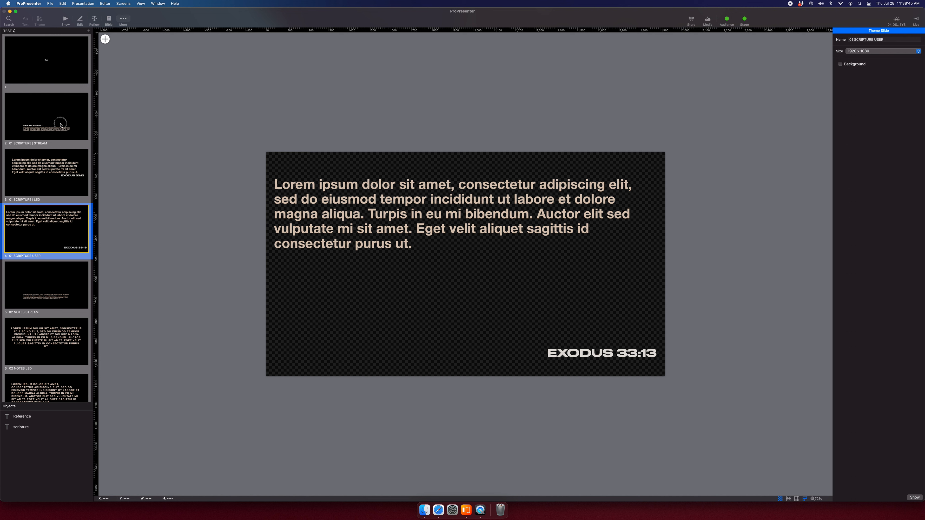
{"action": "left_click", "coordinate": [53, 61]}
{"action": "key", "text": "Delete"}
{"action": "scroll", "coordinate": [53, 79], "scroll_direction": "down", "scroll_amount": 5}
{"action": "scroll", "coordinate": [53, 79], "scroll_direction": "up", "scroll_amount": 5}
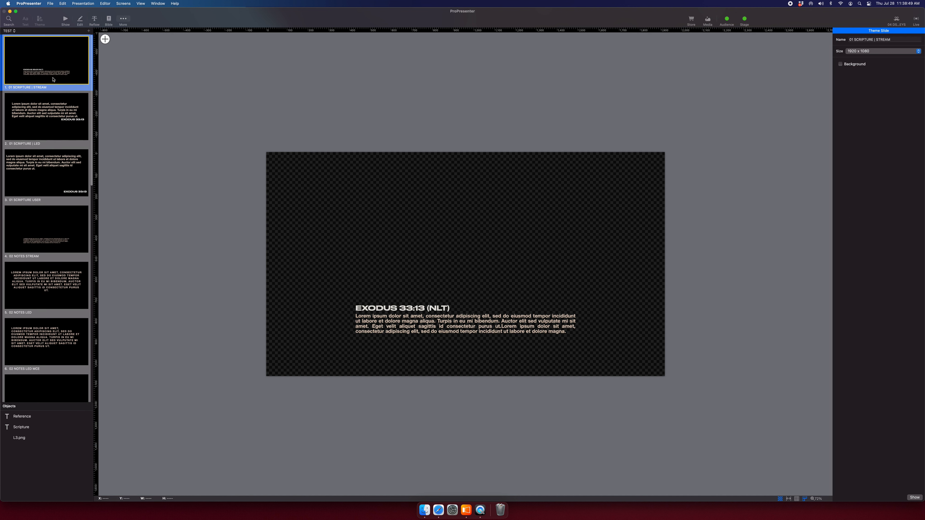
{"action": "left_click", "coordinate": [44, 117]}
{"action": "left_click", "coordinate": [29, 181]}
{"action": "left_click", "coordinate": [48, 66]}
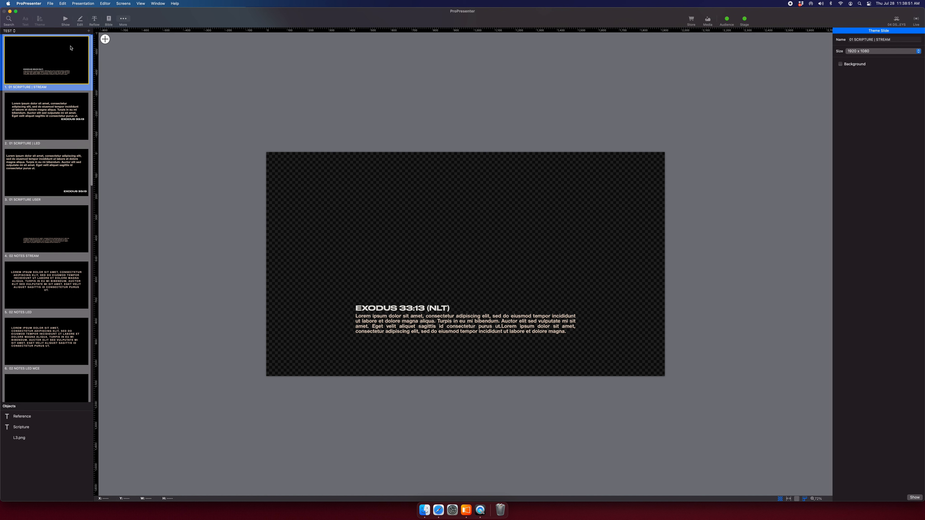
{"action": "left_click", "coordinate": [120, 2]}
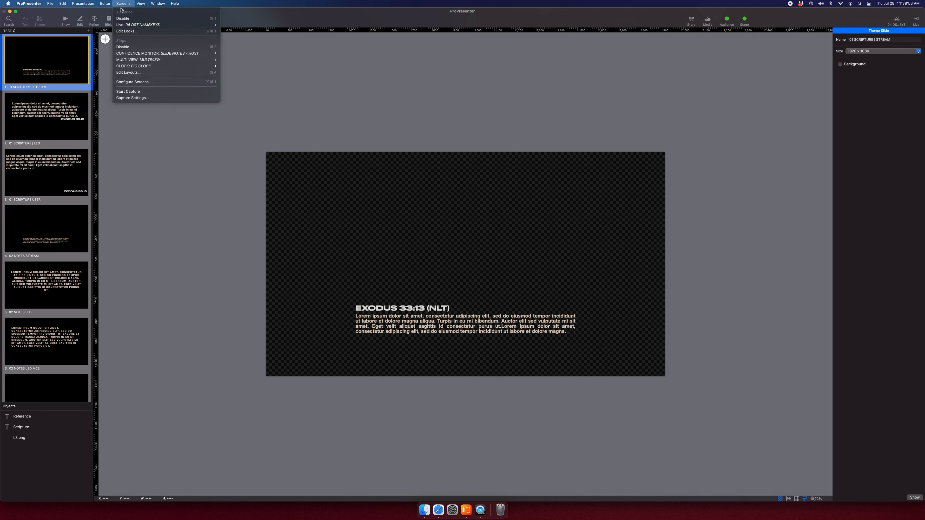
Inspect the 01 DST SCRIPTURE 1 look and its LED wall theme choices without changes.
{"action": "left_click", "coordinate": [130, 32]}
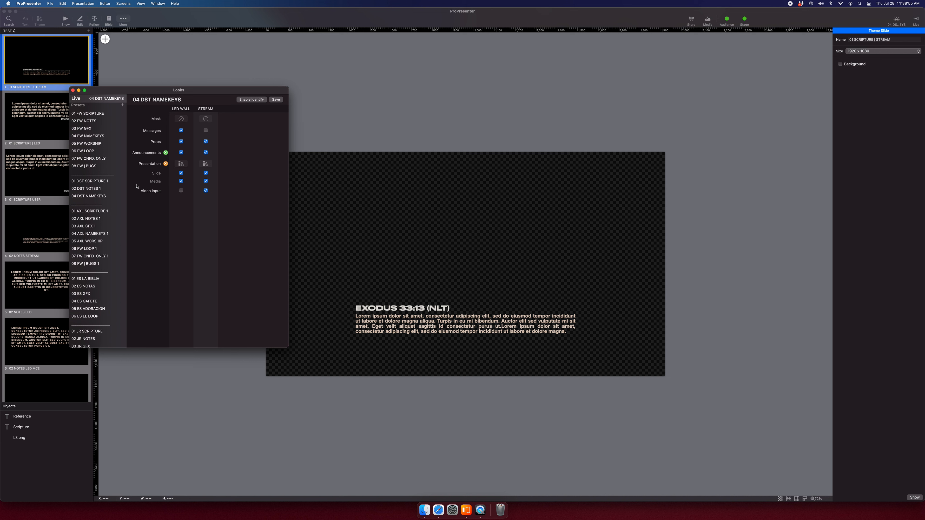
{"action": "left_click", "coordinate": [102, 182]}
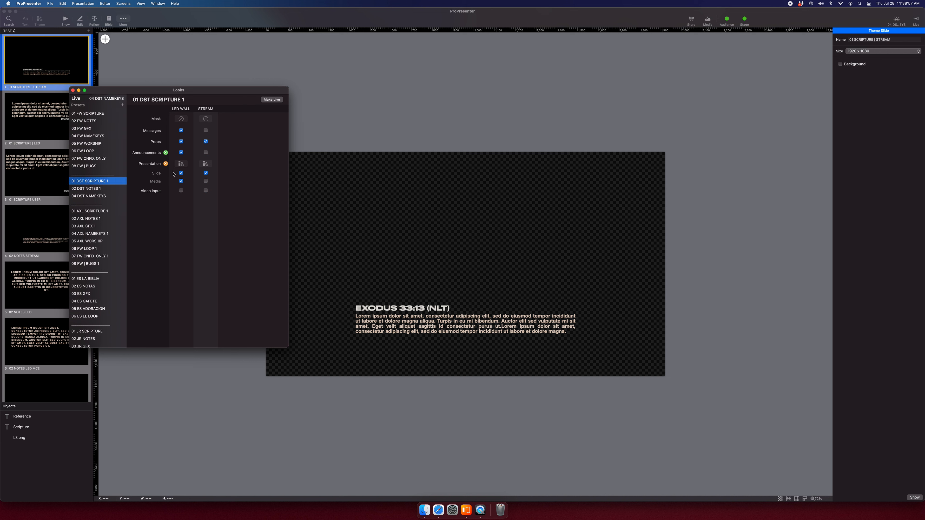
{"action": "left_click", "coordinate": [180, 165]}
{"action": "left_click", "coordinate": [181, 111]}
{"action": "left_click", "coordinate": [98, 196]}
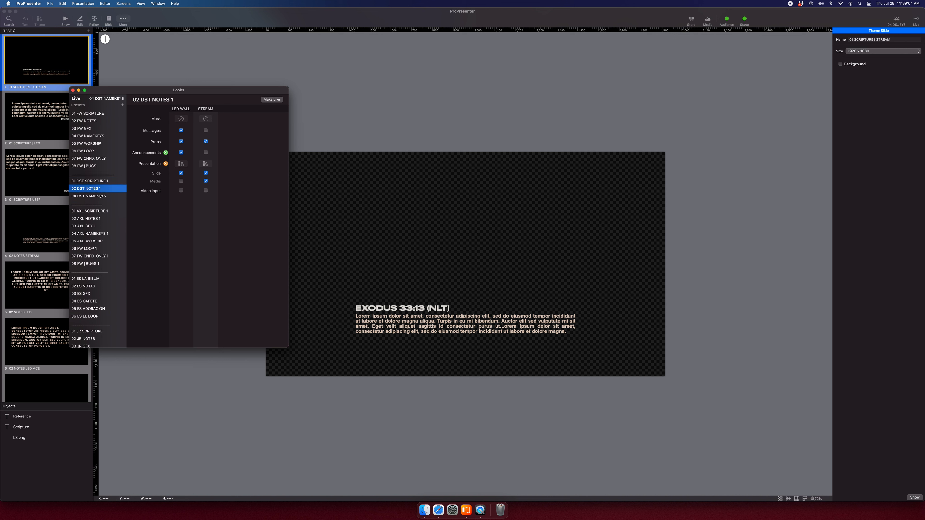
Browse the FW look presets, including 07 FW CNFD. ONLY and 08 FW | BUGS.
{"action": "left_click", "coordinate": [94, 128]}
{"action": "left_click", "coordinate": [96, 144]}
{"action": "left_click", "coordinate": [98, 151]}
{"action": "left_click", "coordinate": [100, 159]}
{"action": "left_click", "coordinate": [102, 165]}
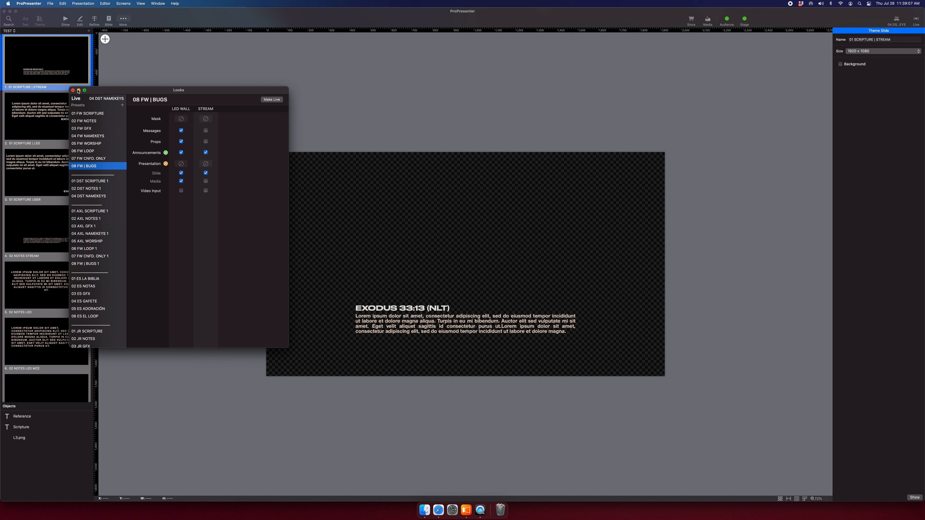
Close the Looks window and return to the show's slide grid.
{"action": "left_click", "coordinate": [73, 90]}
{"action": "left_click", "coordinate": [65, 20]}
{"action": "scroll", "coordinate": [805, 315], "scroll_direction": "down", "scroll_amount": 2}
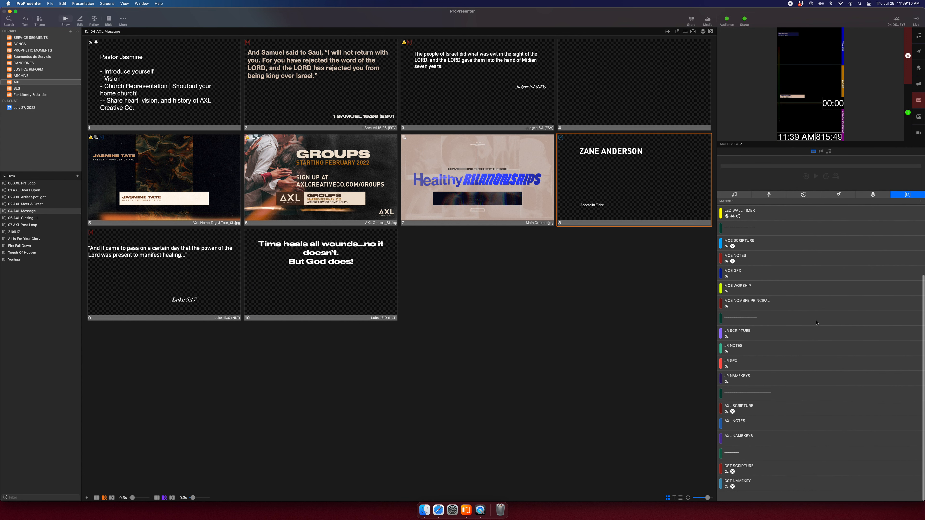
Add a DST NOTES macro with an action switching to the 02 DST NOTES 1 look.
{"action": "left_click", "coordinate": [920, 202]}
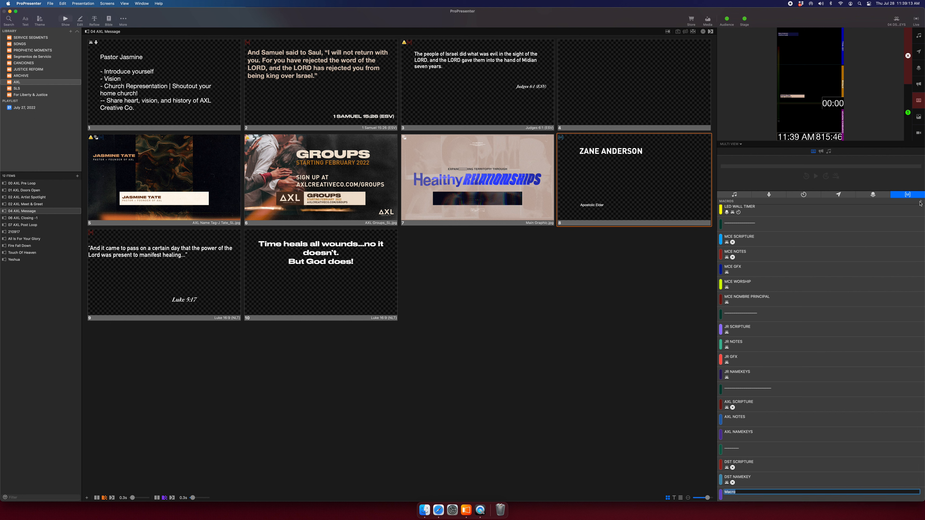
{"action": "type", "text": "DST NOTES"}
{"action": "key", "text": "Return"}
{"action": "right_click", "coordinate": [756, 497]}
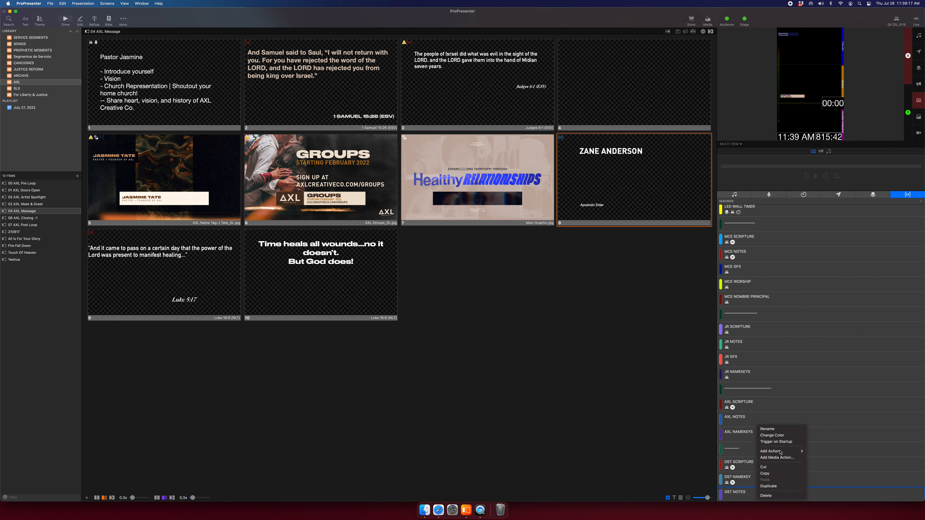
{"action": "mouse_move", "coordinate": [783, 452]}
{"action": "mouse_move", "coordinate": [856, 411]}
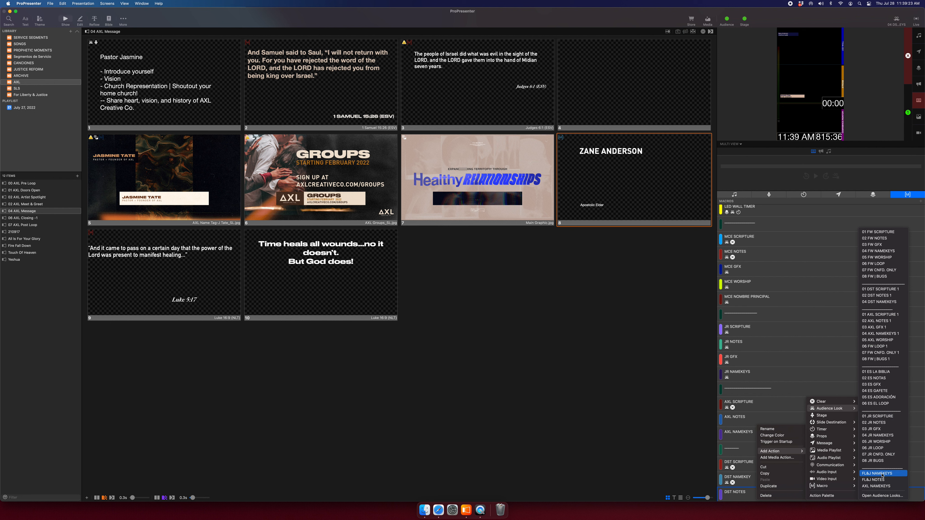
{"action": "left_click", "coordinate": [893, 298]}
Confirm the 02 DST NOTES 1 look, test the macro, and add a Clear All action.
{"action": "right_click", "coordinate": [760, 494]}
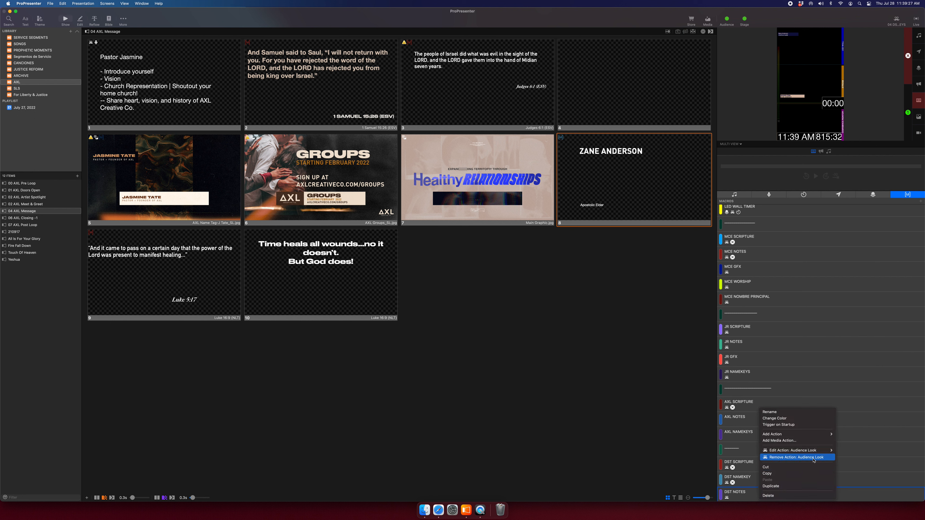
{"action": "mouse_move", "coordinate": [812, 452]}
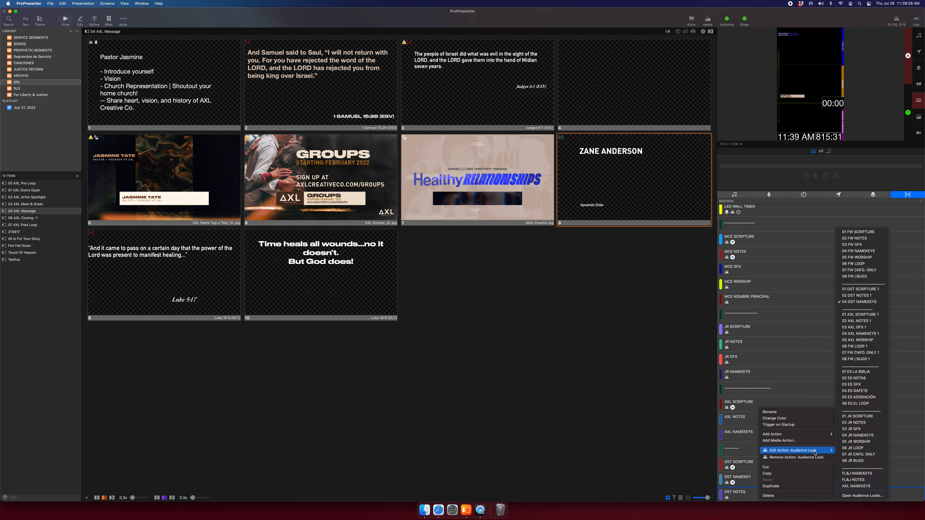
{"action": "left_click", "coordinate": [851, 298]}
{"action": "left_click", "coordinate": [760, 495]}
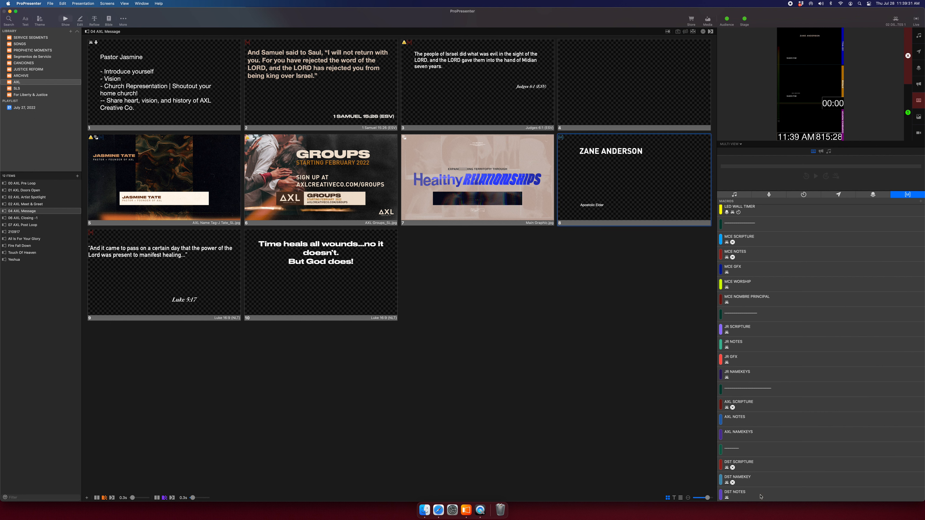
{"action": "right_click", "coordinate": [760, 496]}
{"action": "mouse_move", "coordinate": [827, 435]}
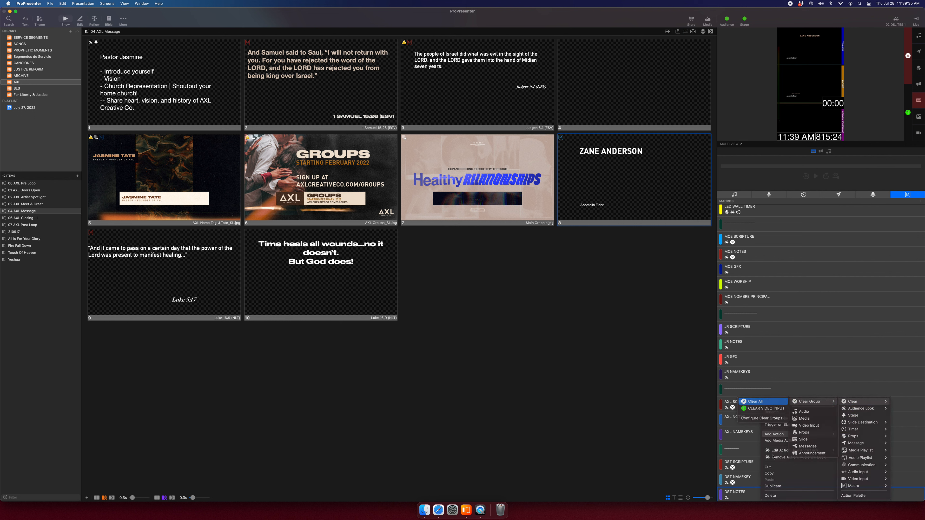
{"action": "left_click", "coordinate": [764, 401]}
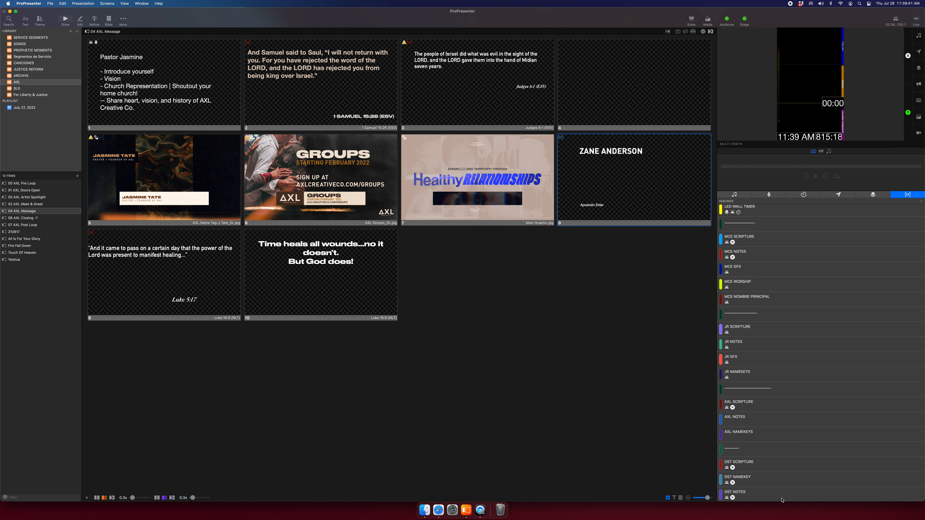
Attach DST NOTES to slide 10 ('Time heals all wounds'), take it live, and enlarge the preview.
{"action": "left_click_drag", "start_coordinate": [781, 498], "coordinate": [337, 283]}
{"action": "left_click", "coordinate": [337, 284]}
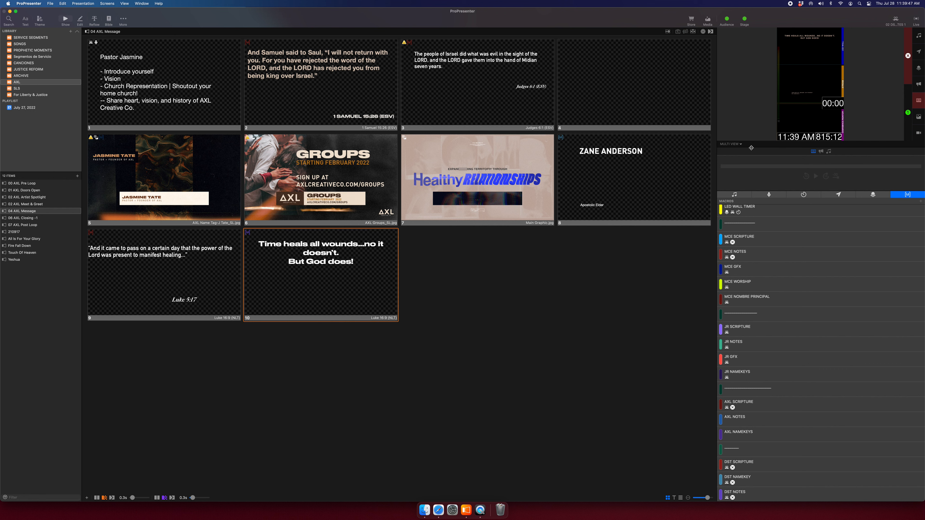
{"action": "left_click_drag", "start_coordinate": [749, 147], "coordinate": [747, 390]}
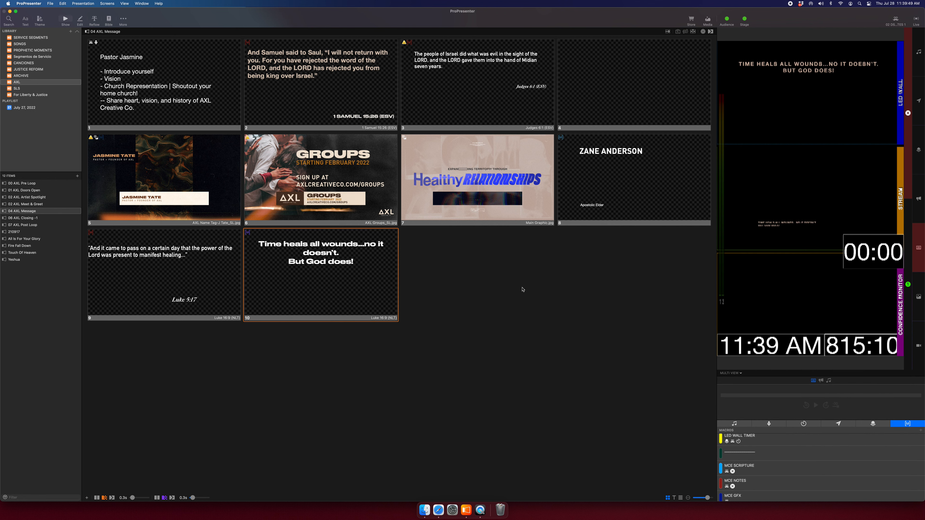